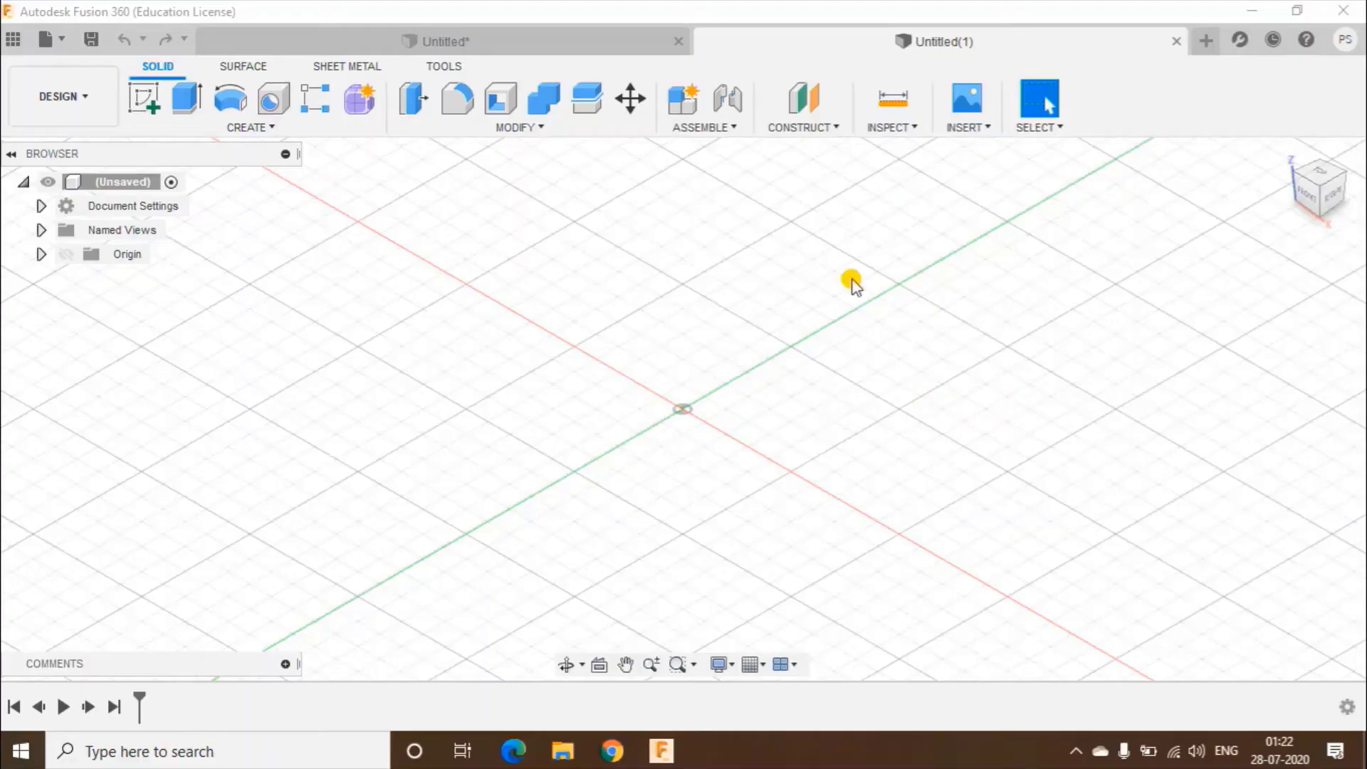
- Start a sketch on the YZ plane and draw a 70 mm vertical line up from the origin, then a 50 mm horizontal top line
{"action": "left_click", "coordinate": [143, 108]}
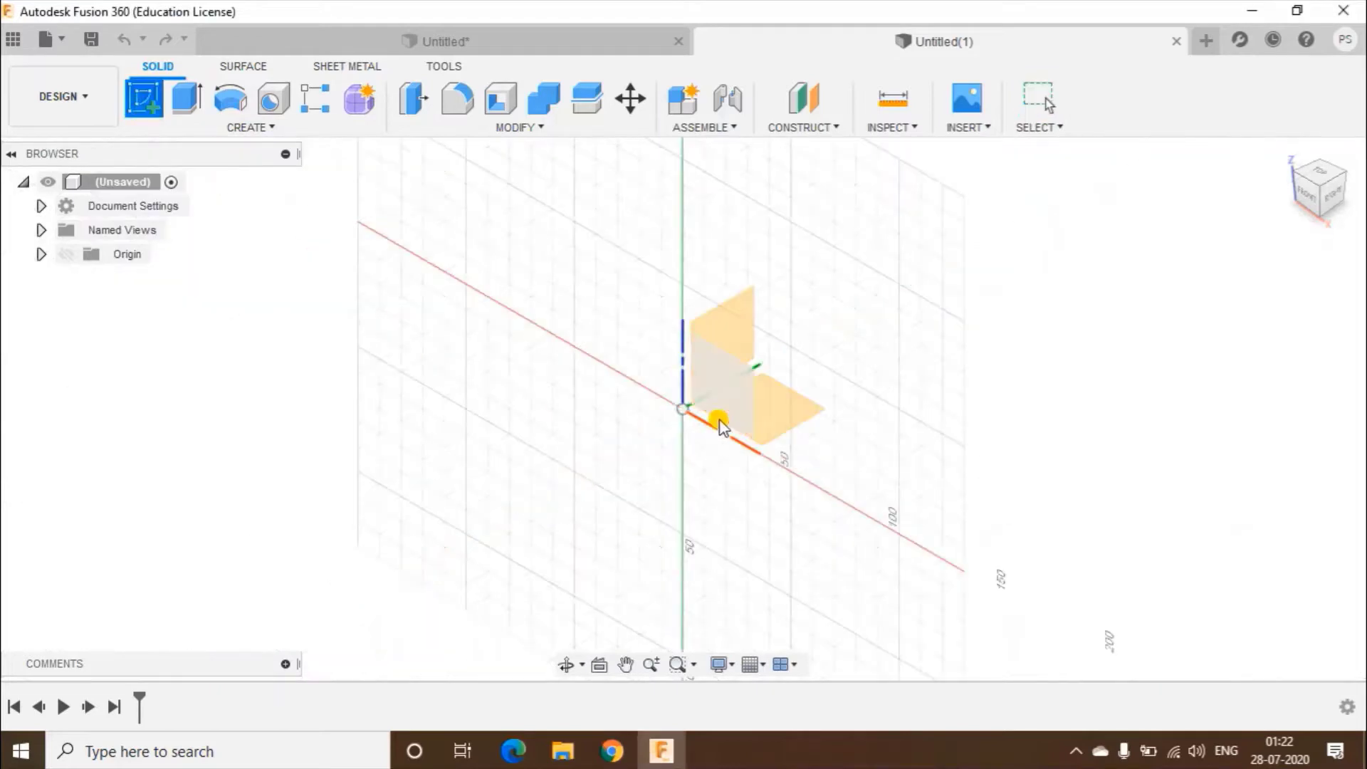
{"action": "left_click", "coordinate": [741, 350]}
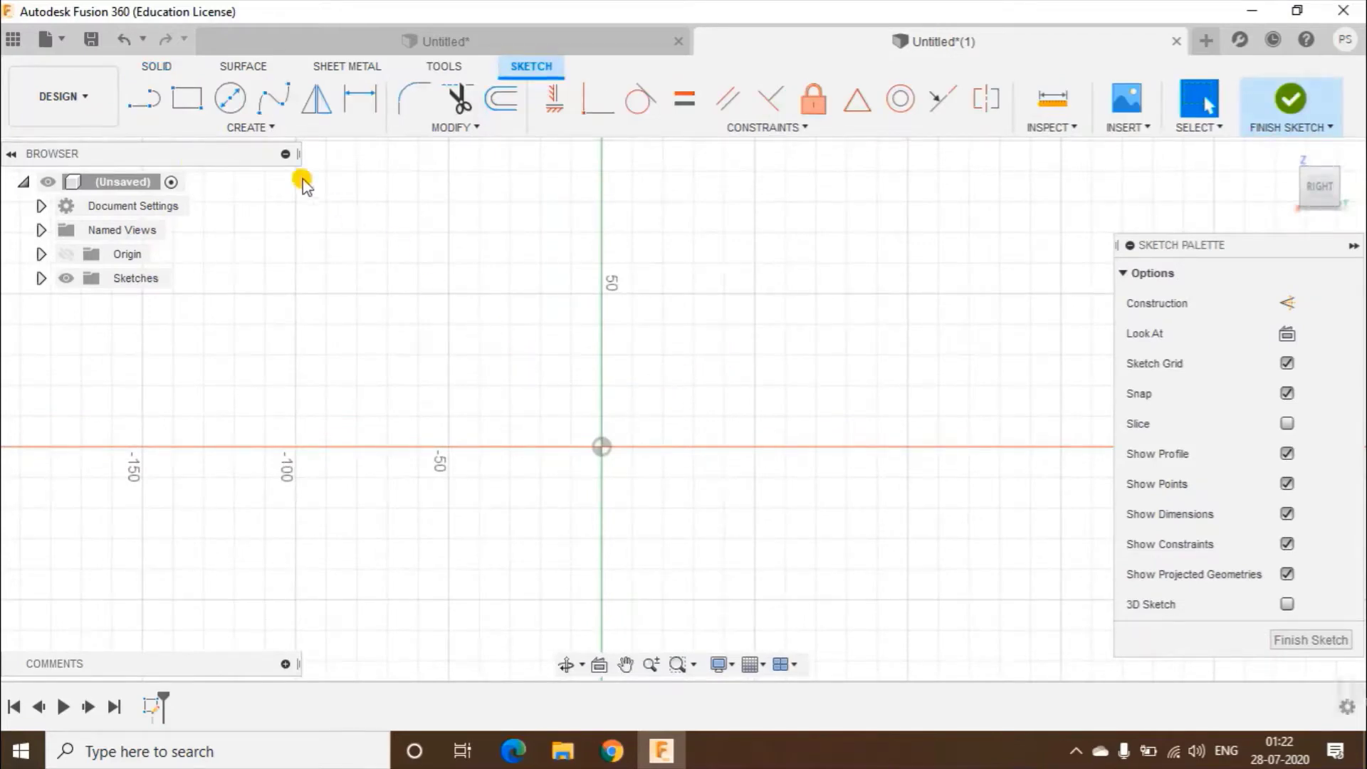
{"action": "left_click", "coordinate": [145, 103]}
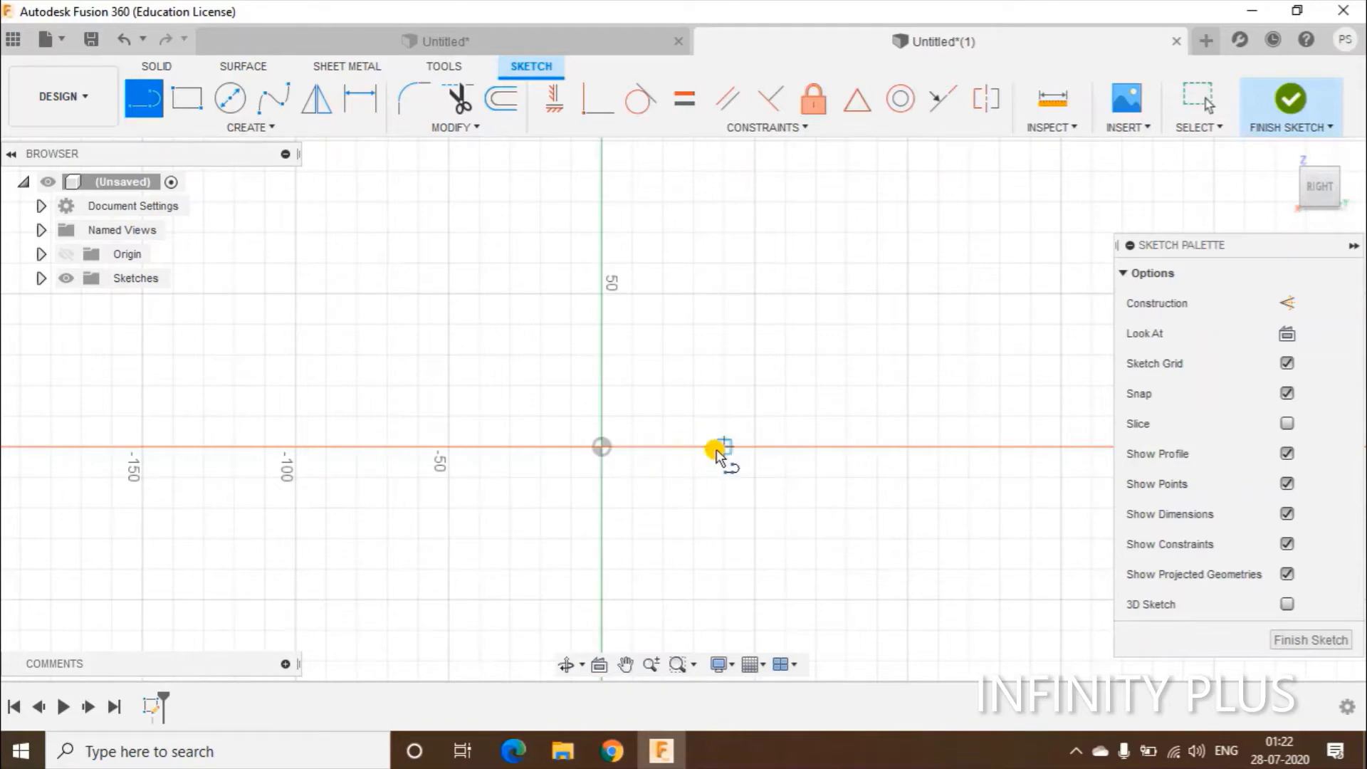
{"action": "left_click", "coordinate": [602, 447]}
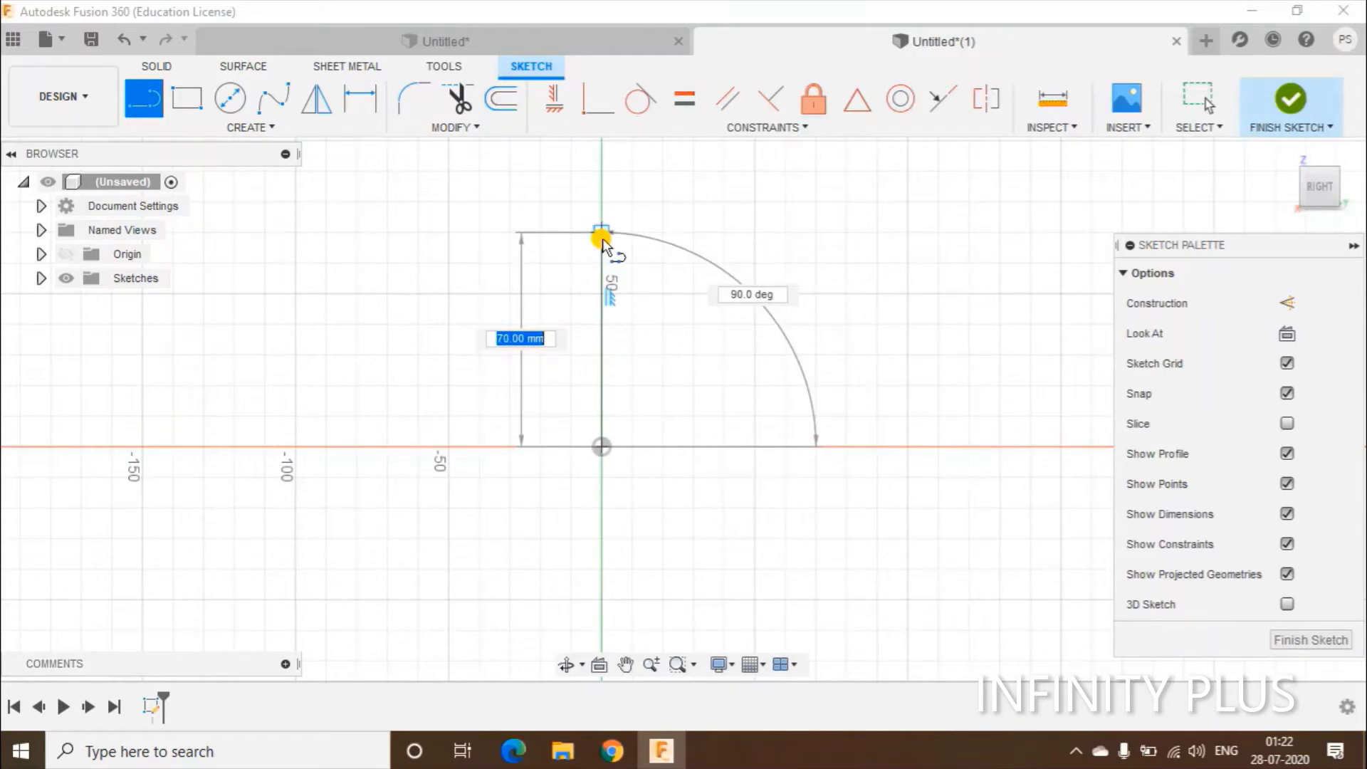
{"action": "left_click", "coordinate": [602, 239]}
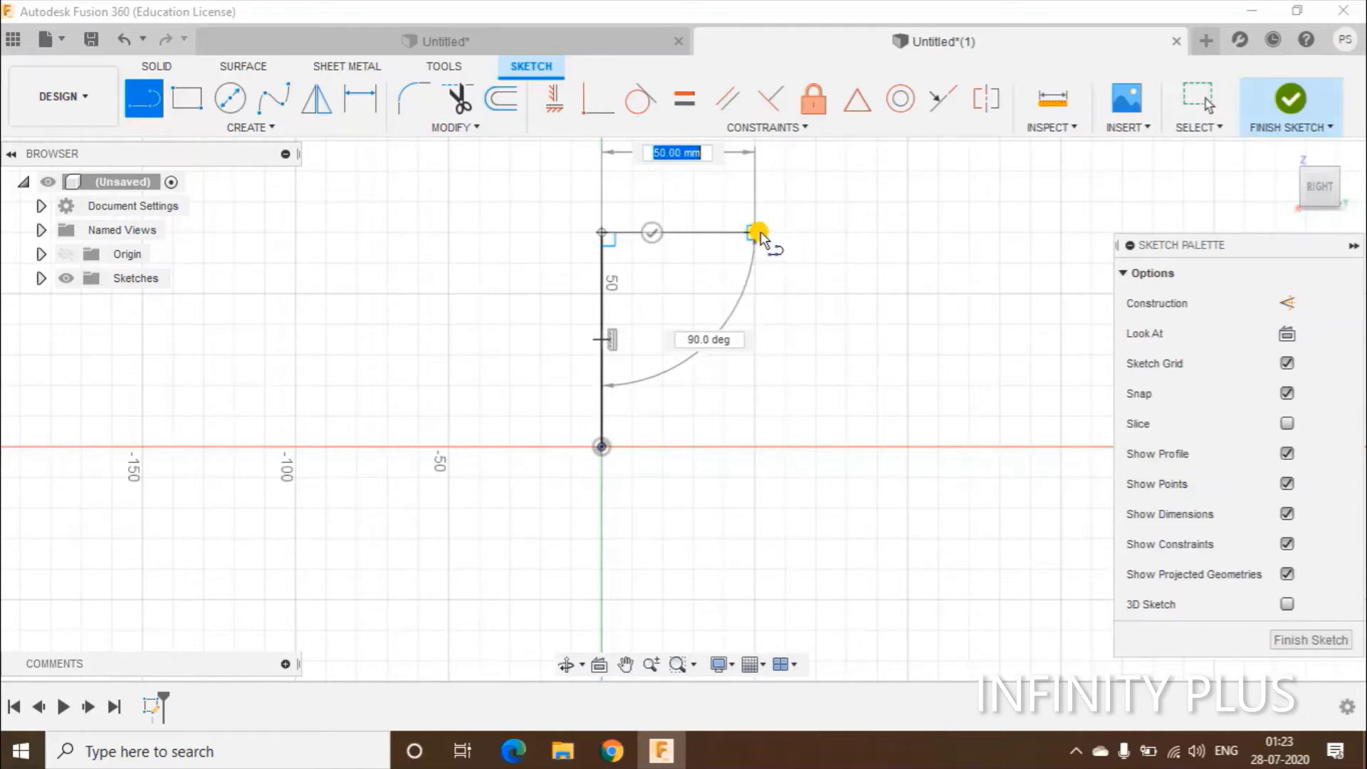
{"action": "left_click", "coordinate": [756, 233]}
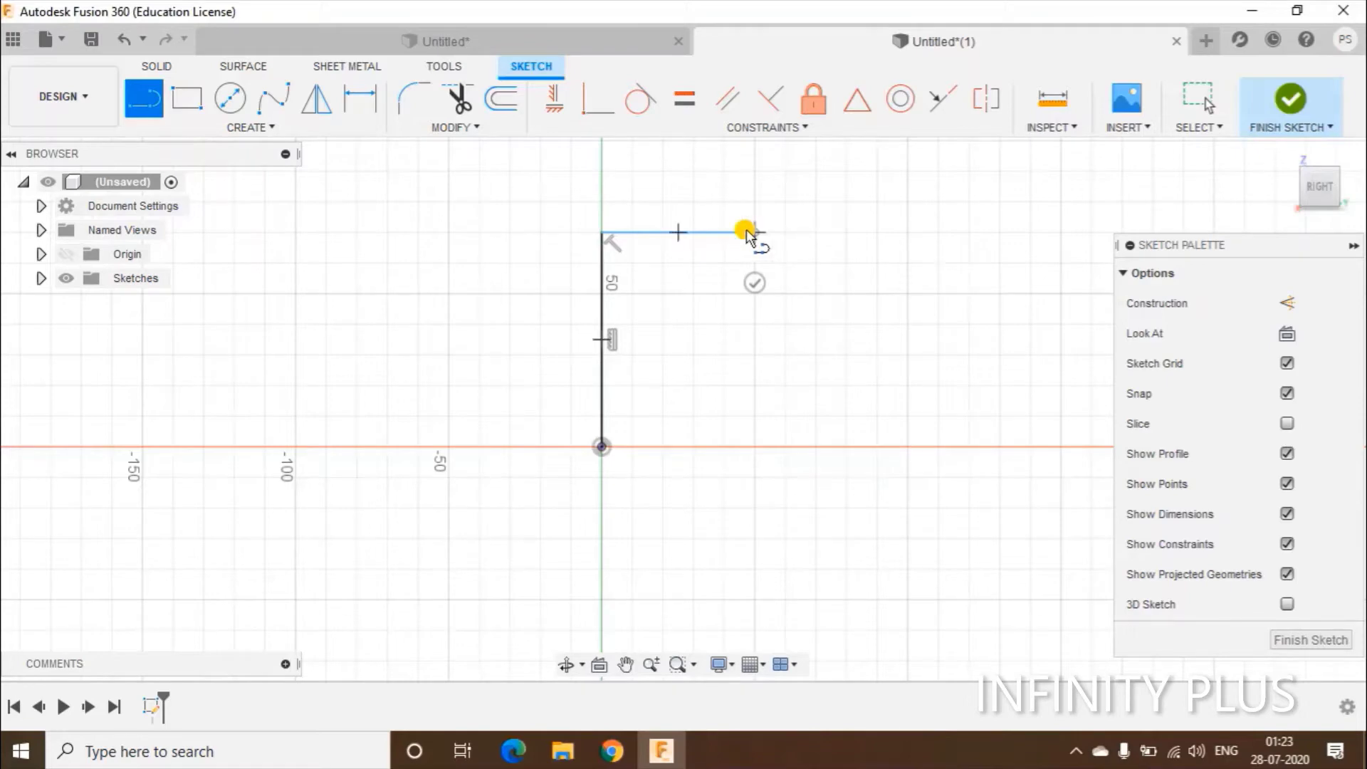
{"action": "key", "text": "Escape"}
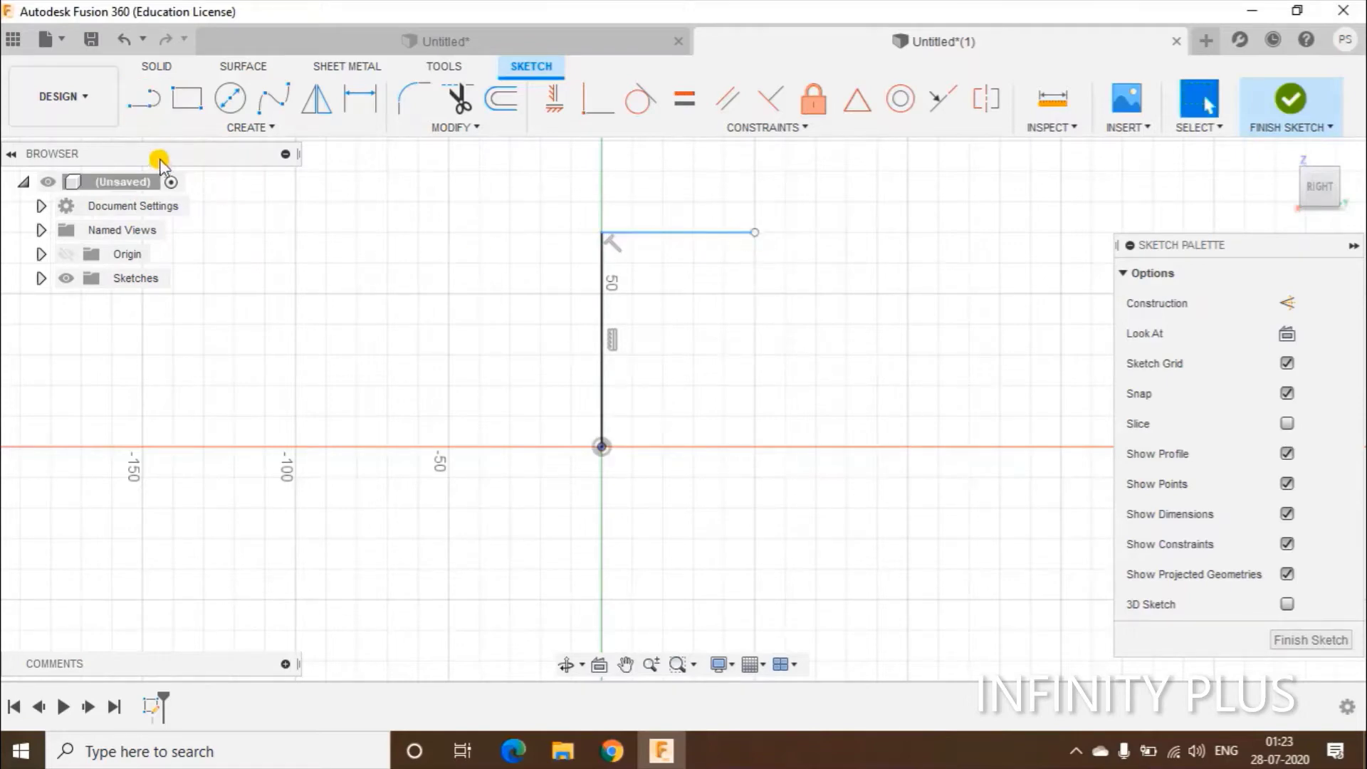
- Sketch a shorter horizontal base line from the origin below the top line, extending its end by about 4 mm
{"action": "left_click", "coordinate": [143, 98]}
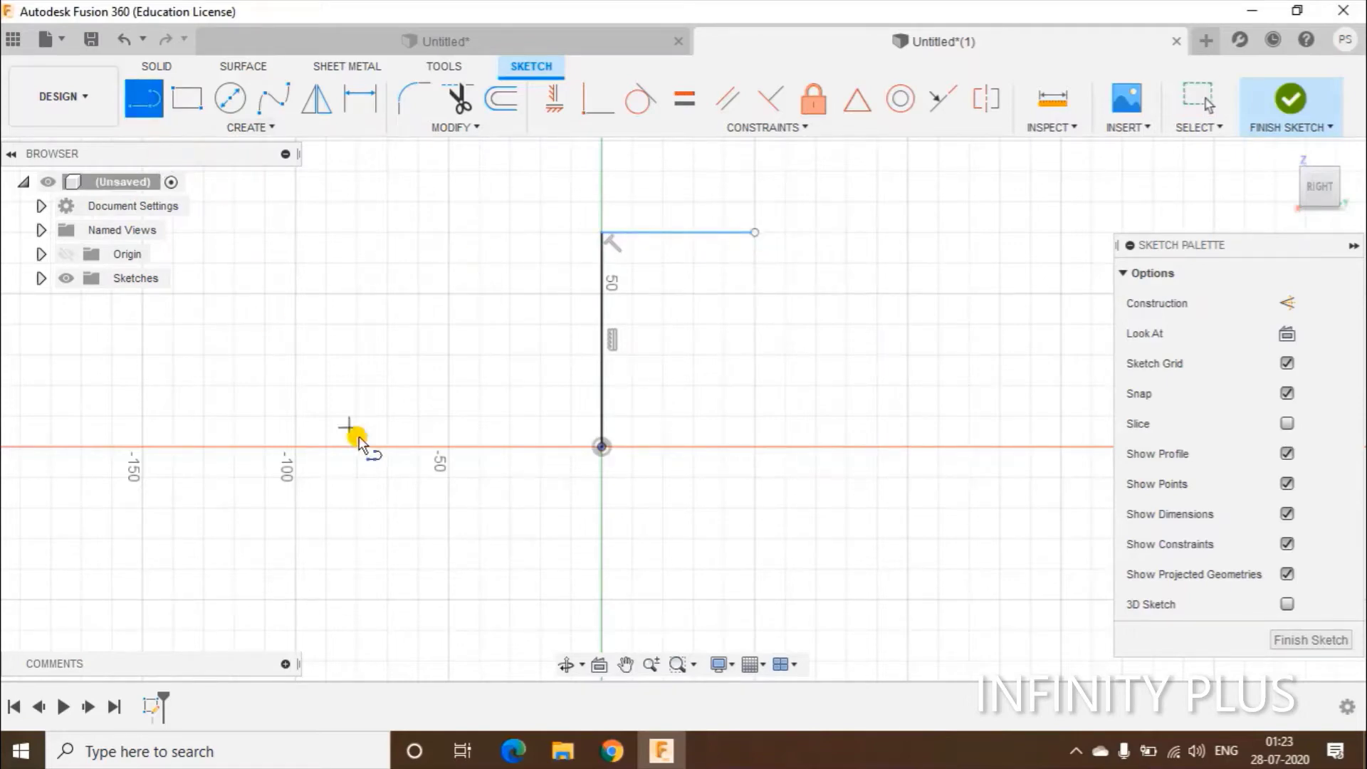
{"action": "left_click", "coordinate": [602, 447]}
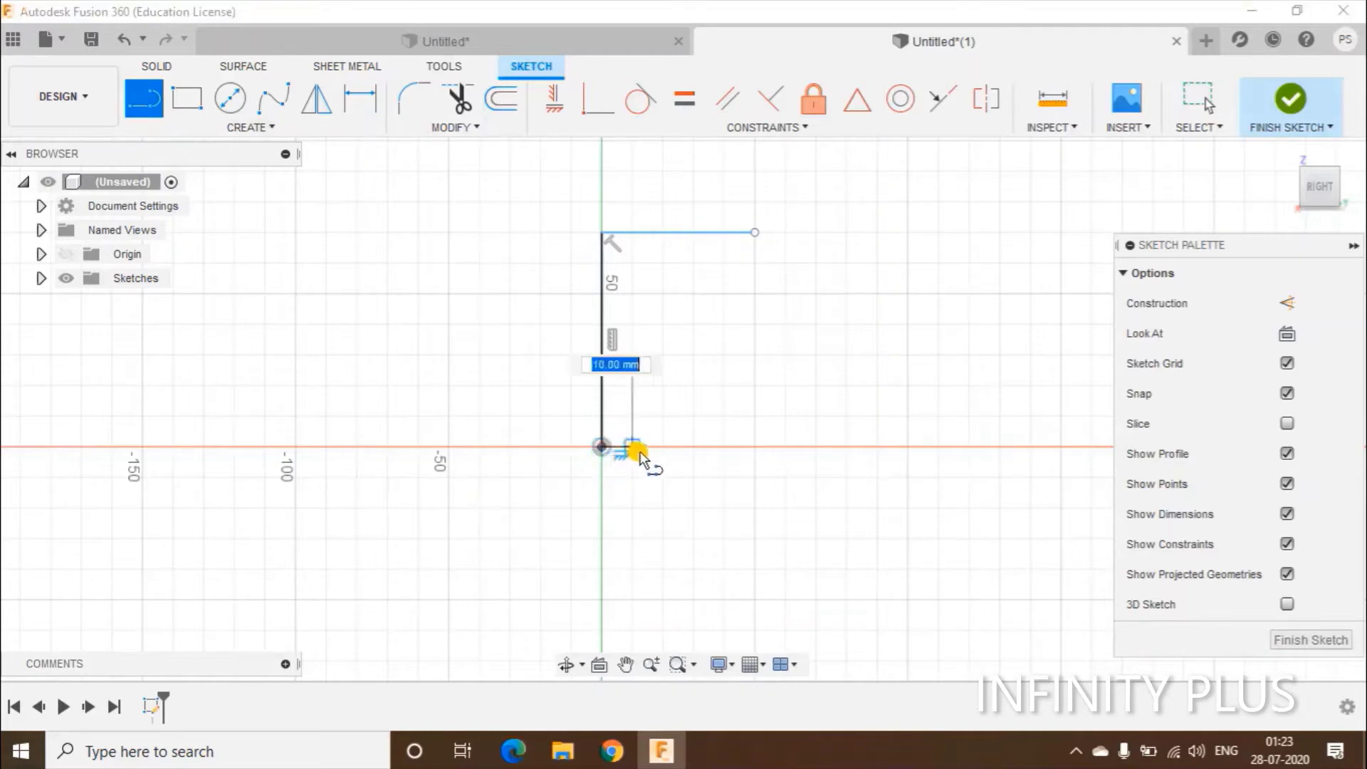
{"action": "left_click", "coordinate": [699, 452]}
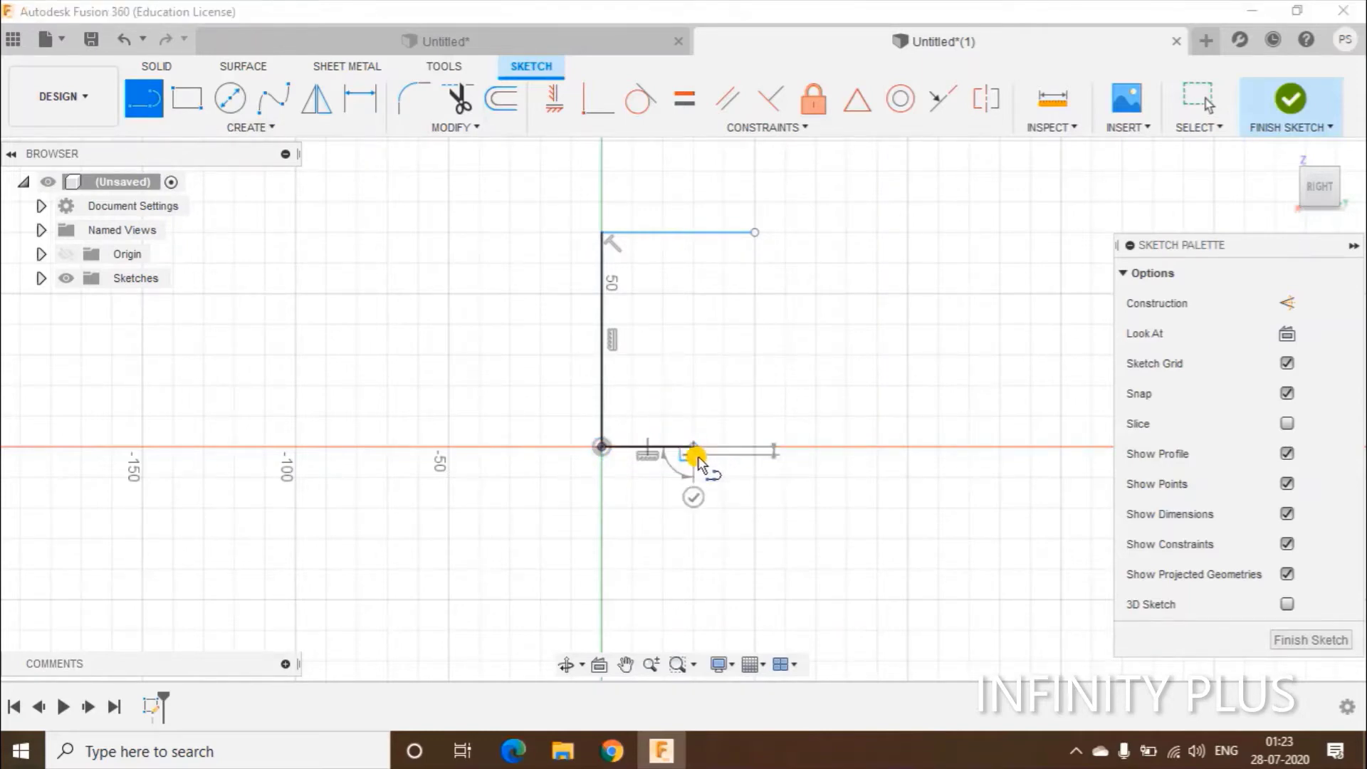
{"action": "mouse_move", "coordinate": [698, 456]}
{"action": "left_mouse_down"}
{"action": "mouse_move", "coordinate": [708, 461]}
{"action": "mouse_move", "coordinate": [702, 451]}
{"action": "left_mouse_up"}
{"action": "key", "text": "Escape"}
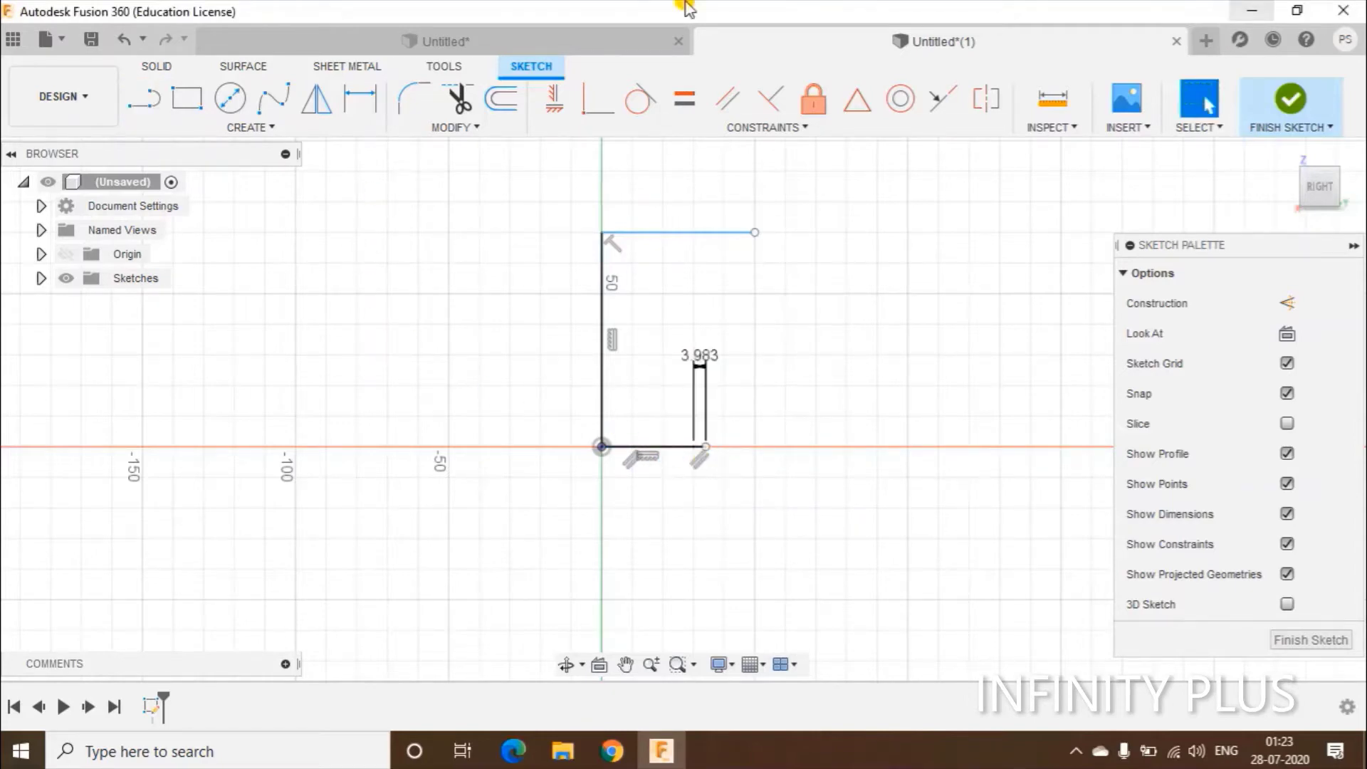
- Close the profile with an outward-bulging spline from the base line's end through one middle point to the top line's end
{"action": "left_click", "coordinate": [273, 104]}
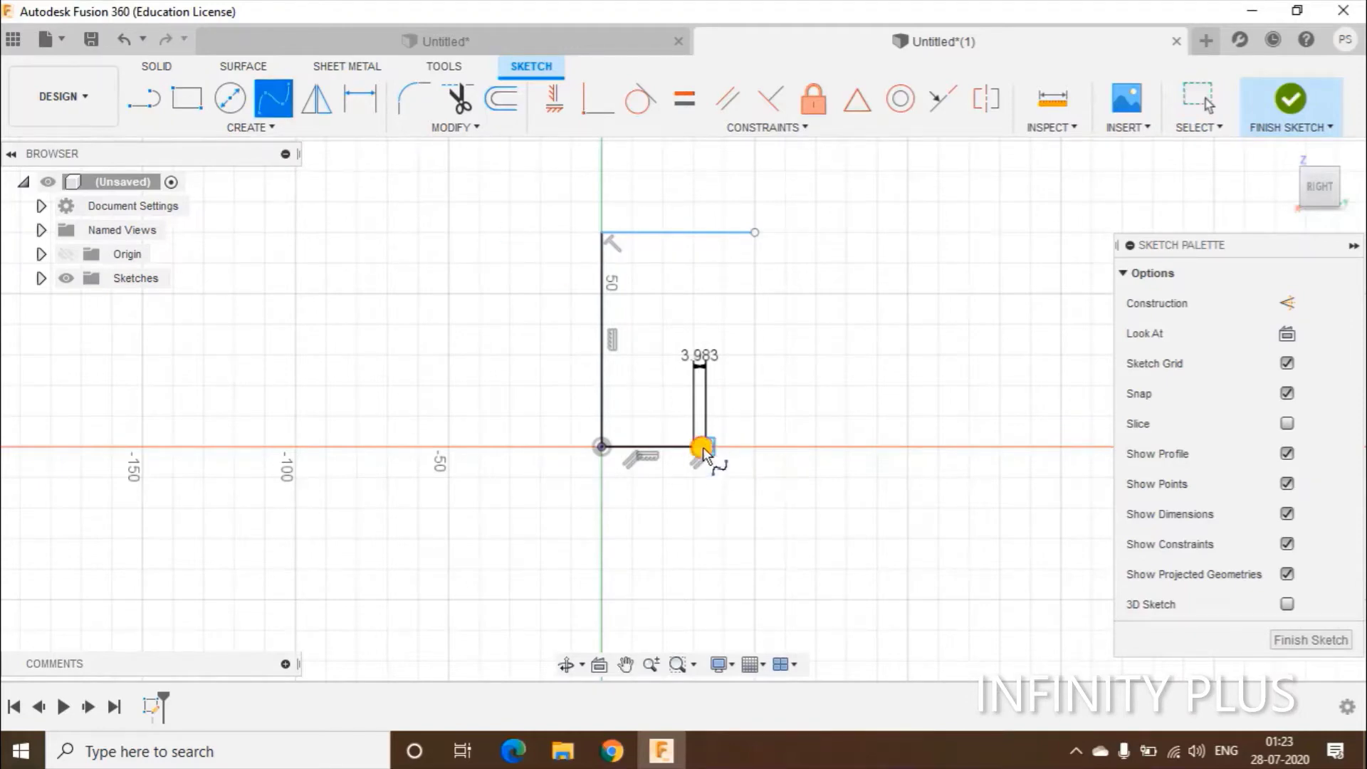
{"action": "left_click", "coordinate": [746, 343]}
{"action": "left_click", "coordinate": [754, 232]}
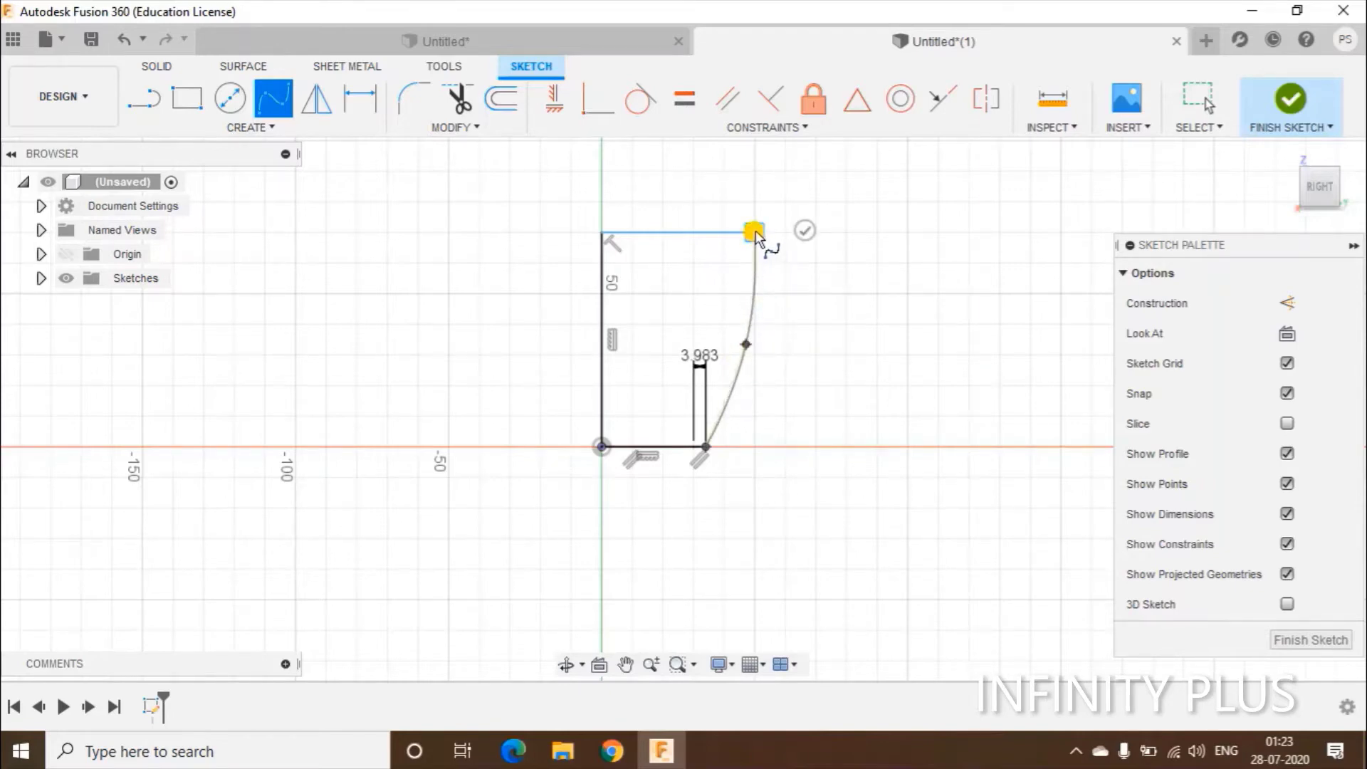
{"action": "key", "text": "Escape"}
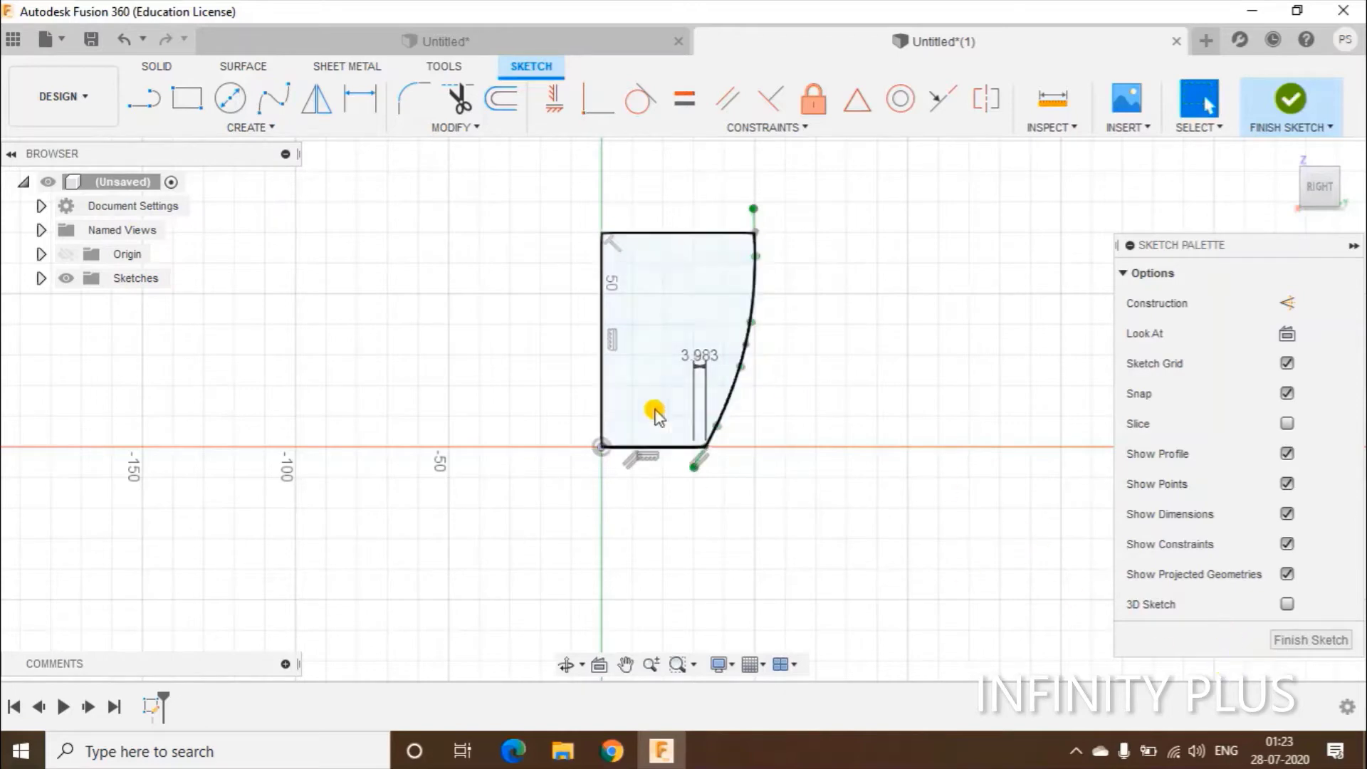
- Delete the stray 3.983 dimension at the base line's end and finish the sketch
{"action": "left_click", "coordinate": [706, 391]}
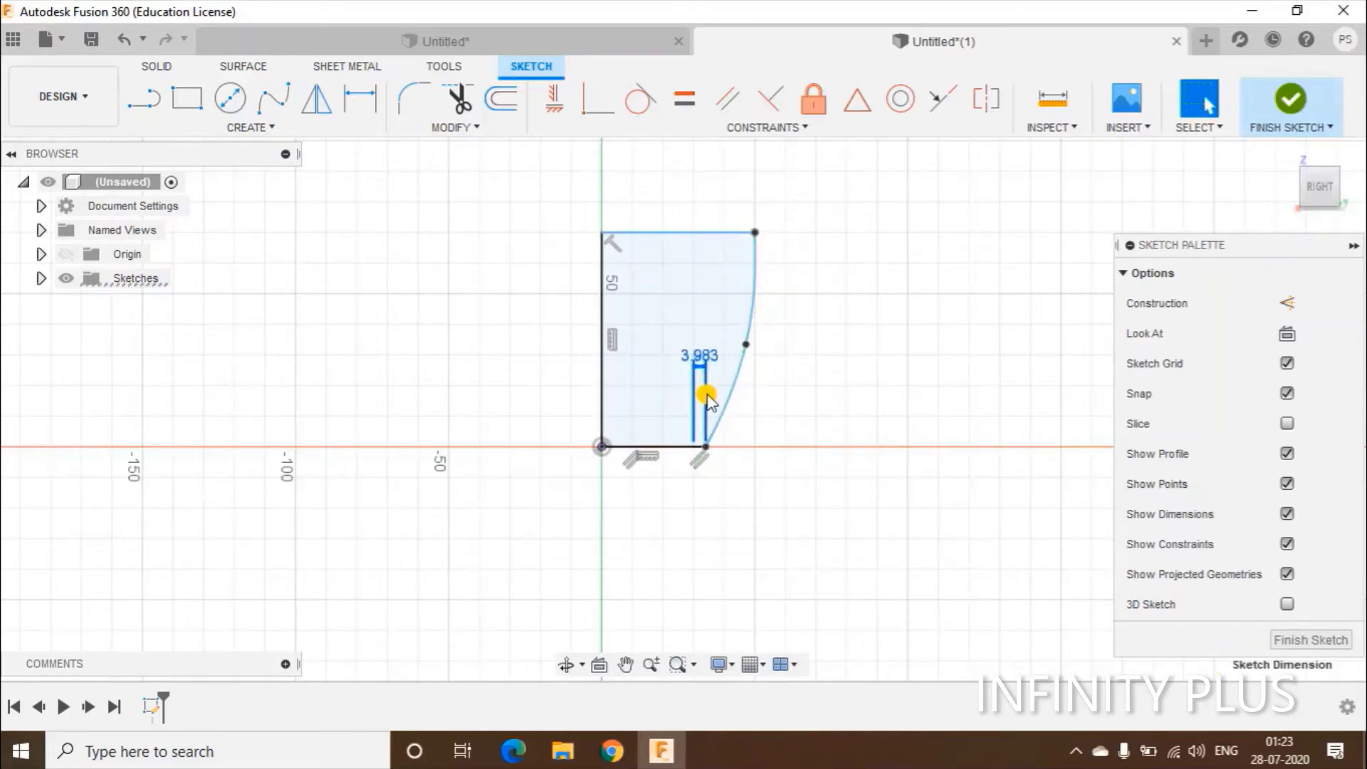
{"action": "key", "text": "Delete"}
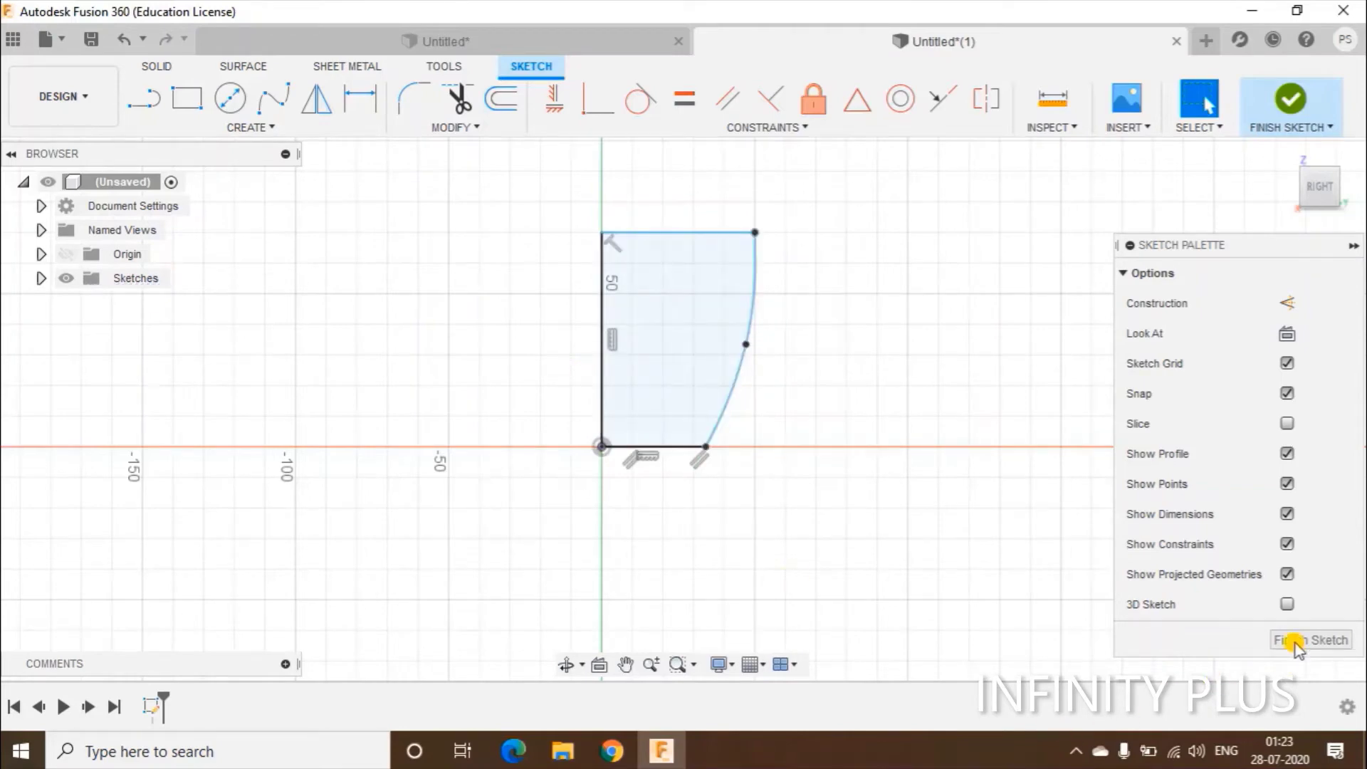
{"action": "left_click", "coordinate": [1295, 640]}
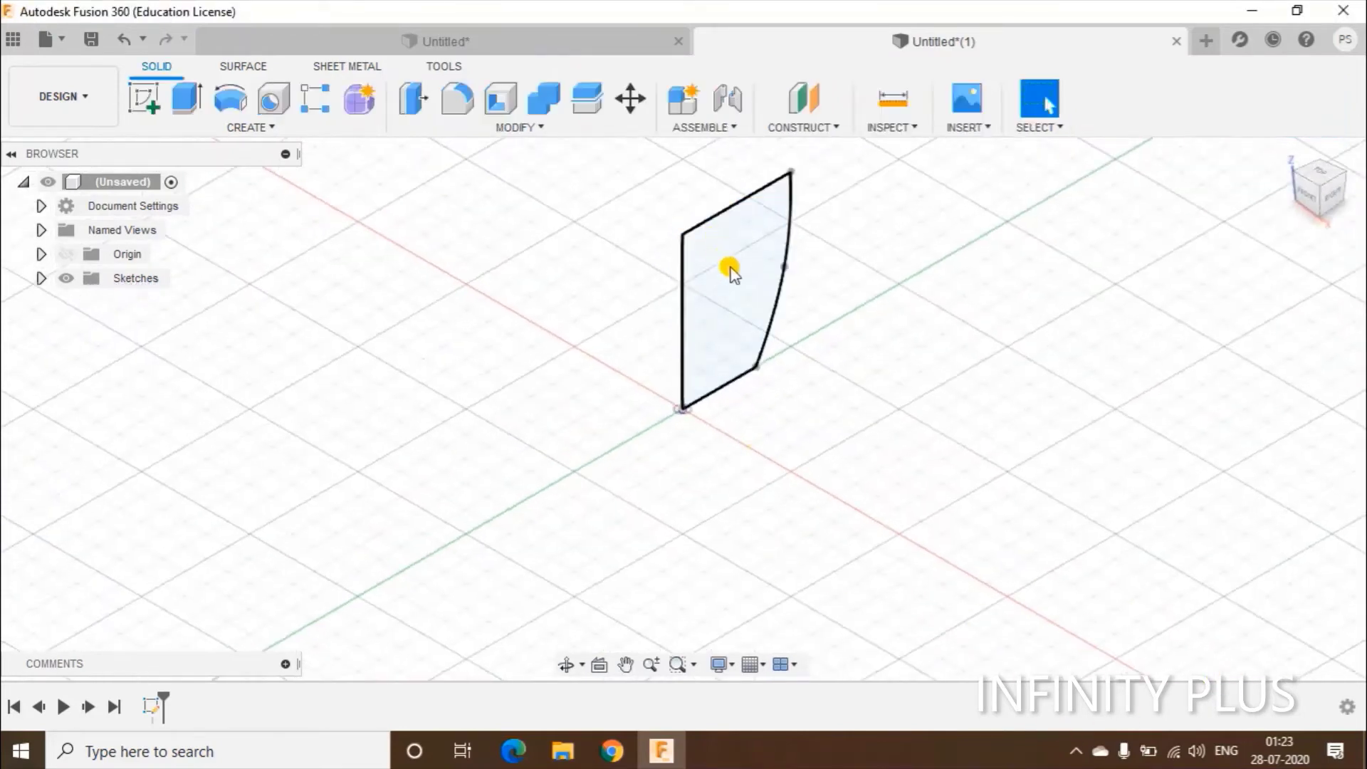
- Revolve the closed profile 360 degrees around its vertical line as a new body
{"action": "left_click", "coordinate": [732, 269]}
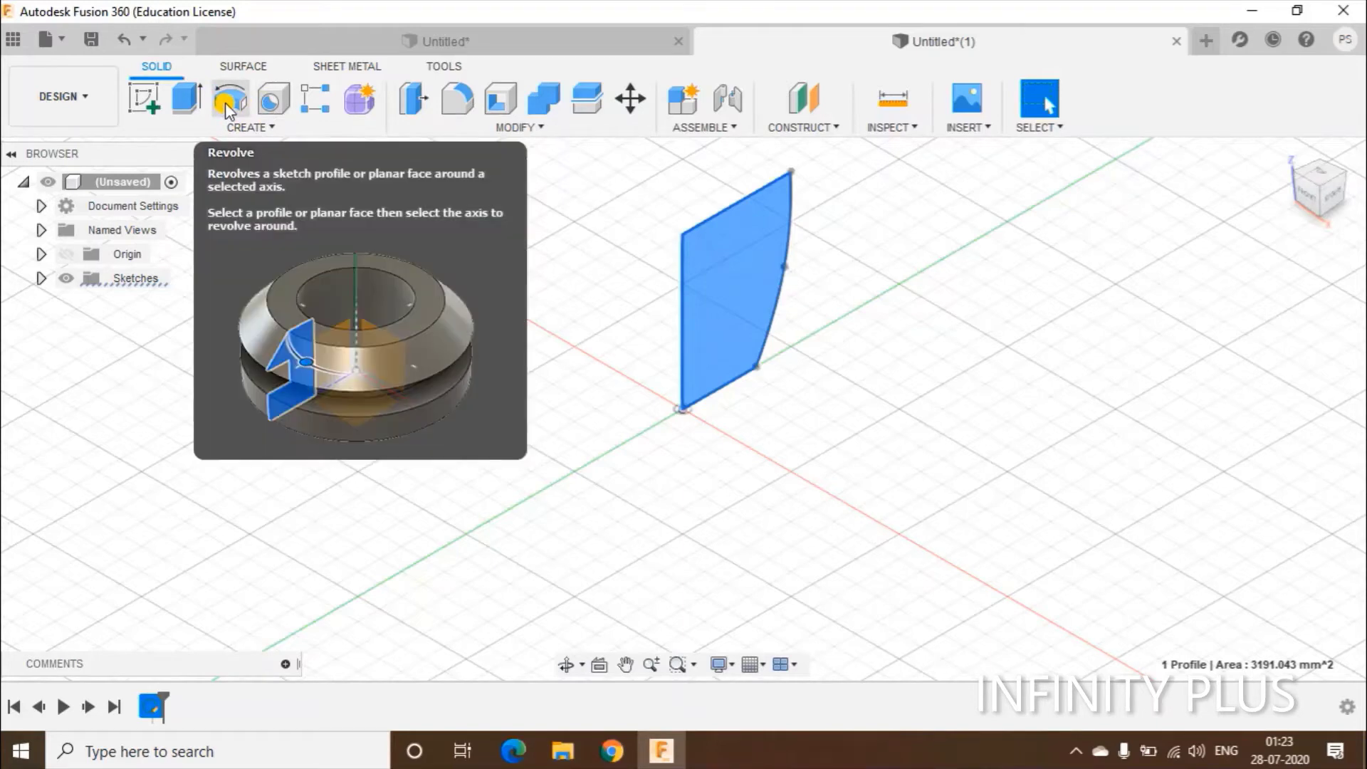
{"action": "left_click", "coordinate": [225, 102]}
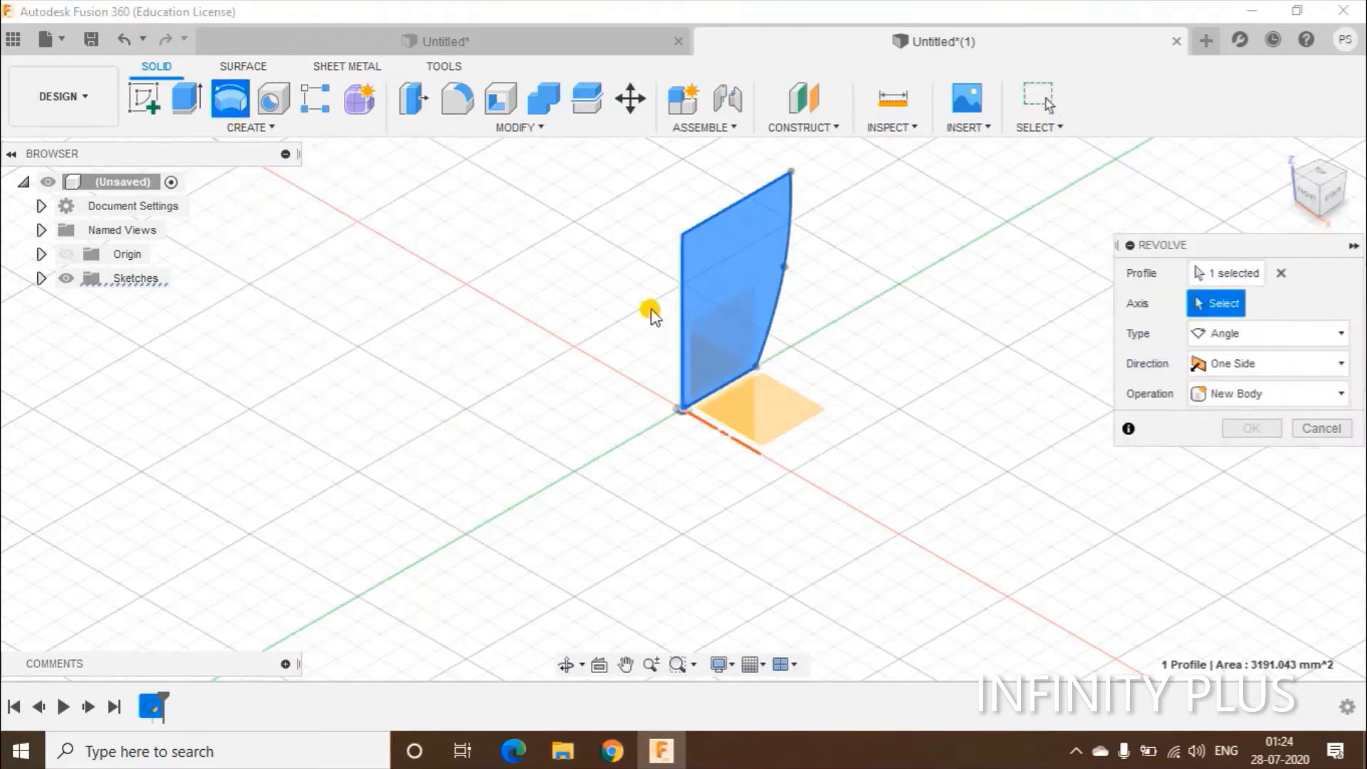
{"action": "left_click", "coordinate": [682, 313]}
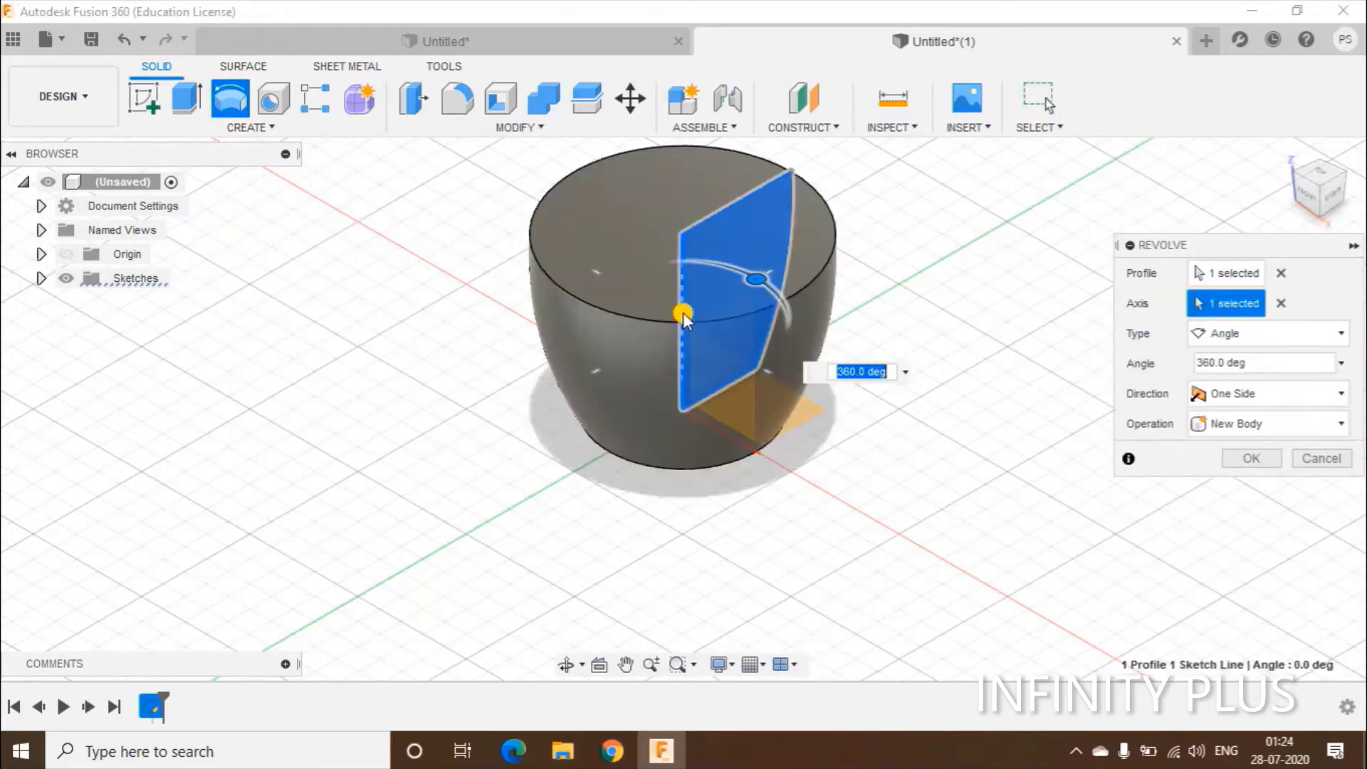
{"action": "left_click", "coordinate": [1265, 458]}
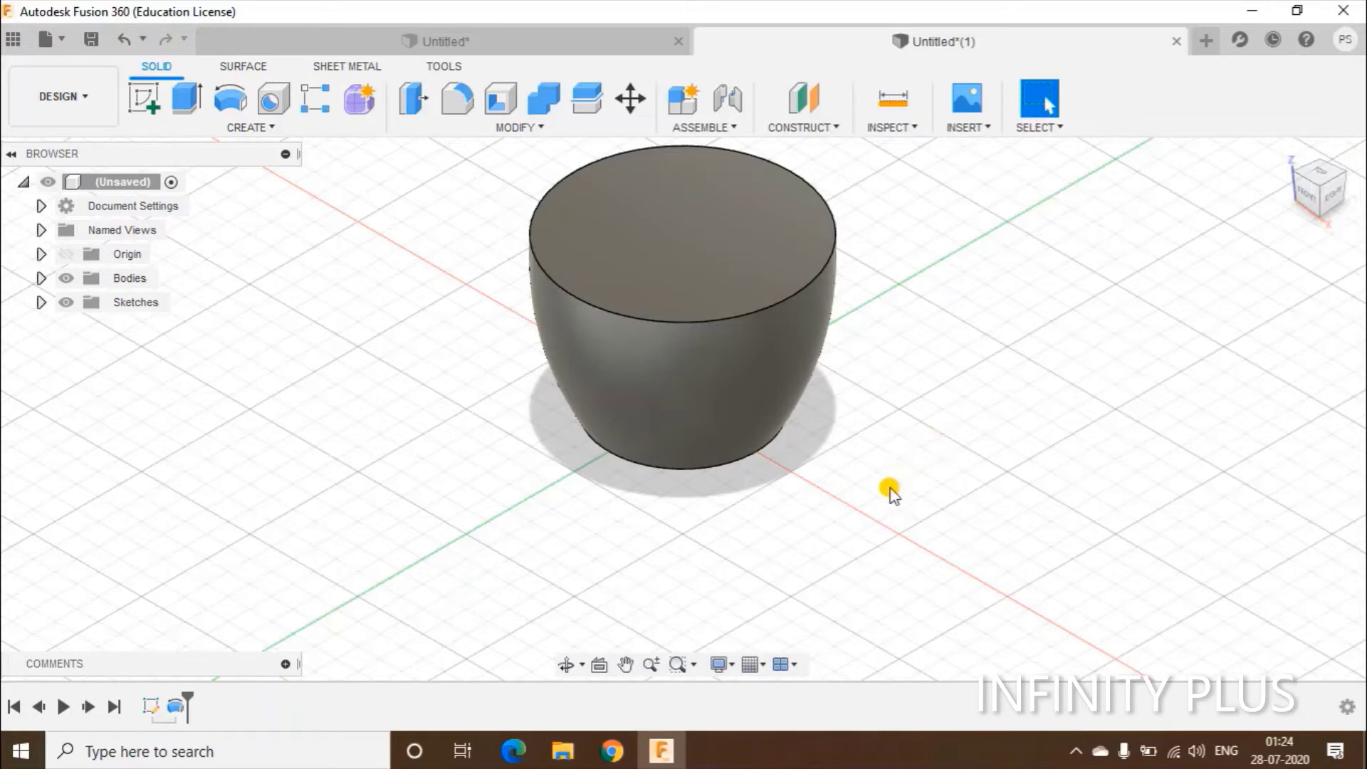
- Fillet the circular bottom edge of the revolved body with a 10 mm constant radius
{"action": "middle_click_drag", "start_coordinate": [881, 479], "coordinate": [861, 452], "text": "shift"}
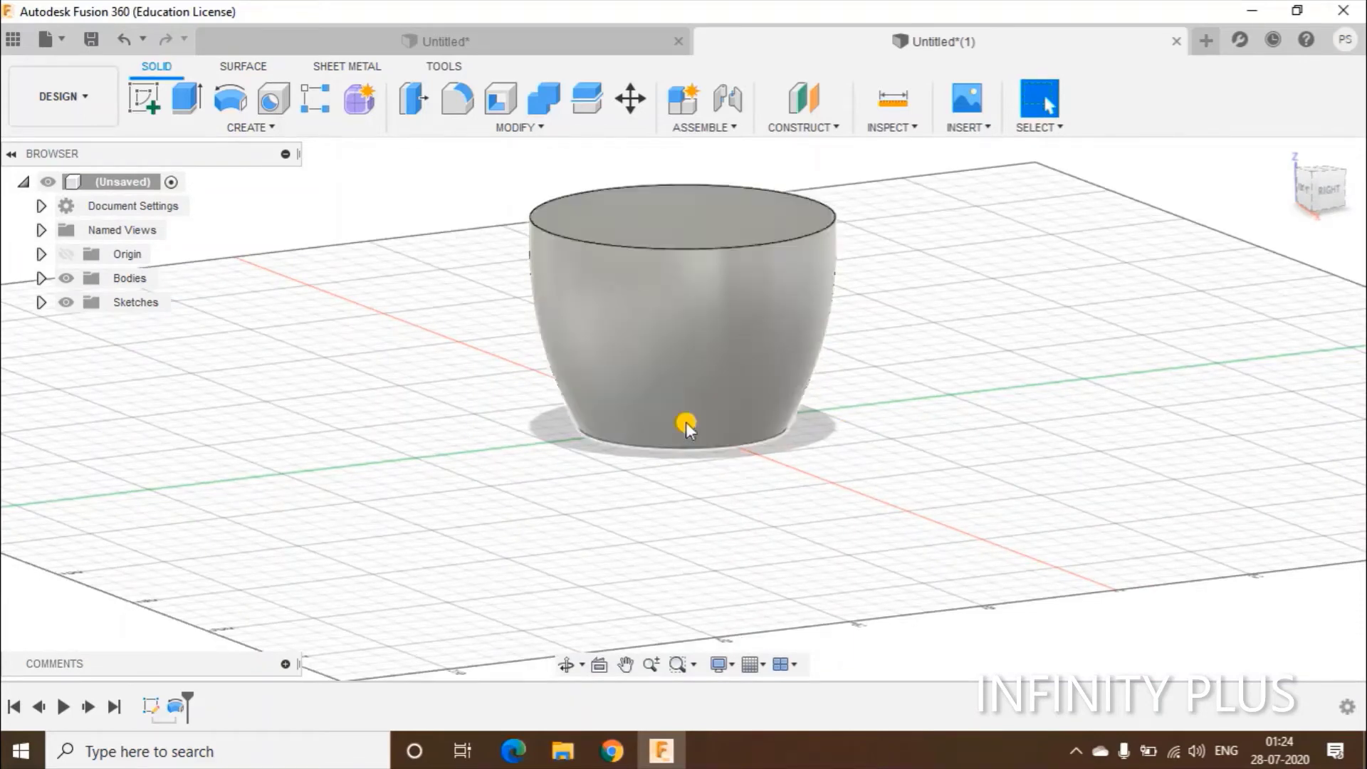
{"action": "left_click", "coordinate": [458, 107]}
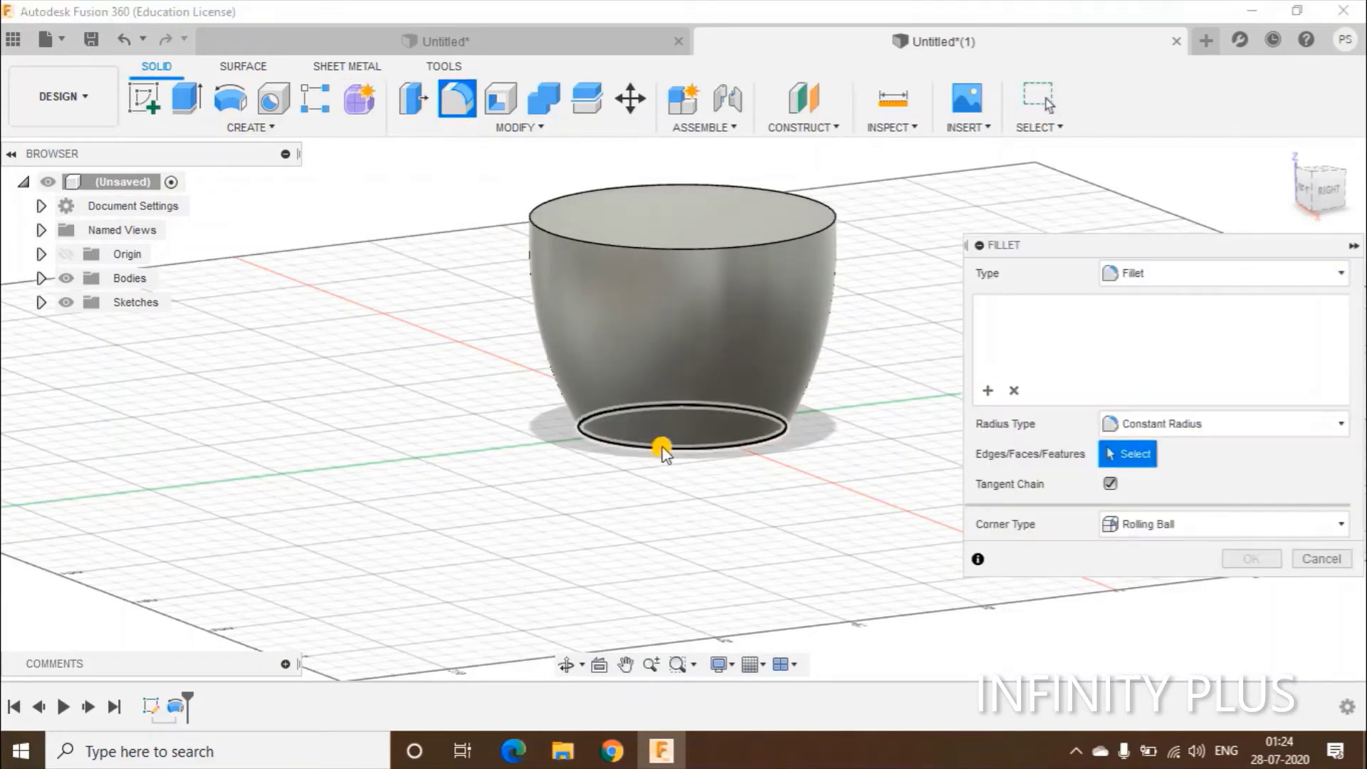
{"action": "left_click", "coordinate": [660, 450]}
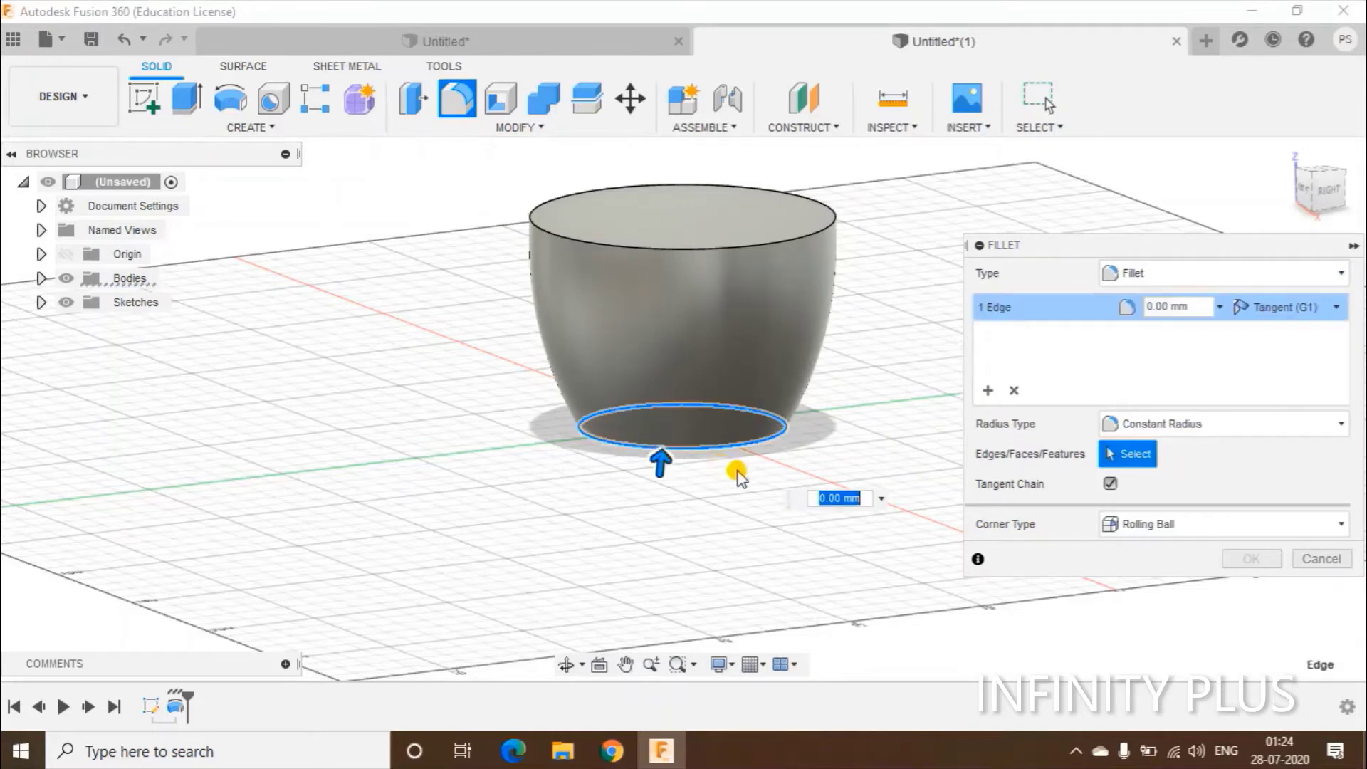
{"action": "type", "text": "10"}
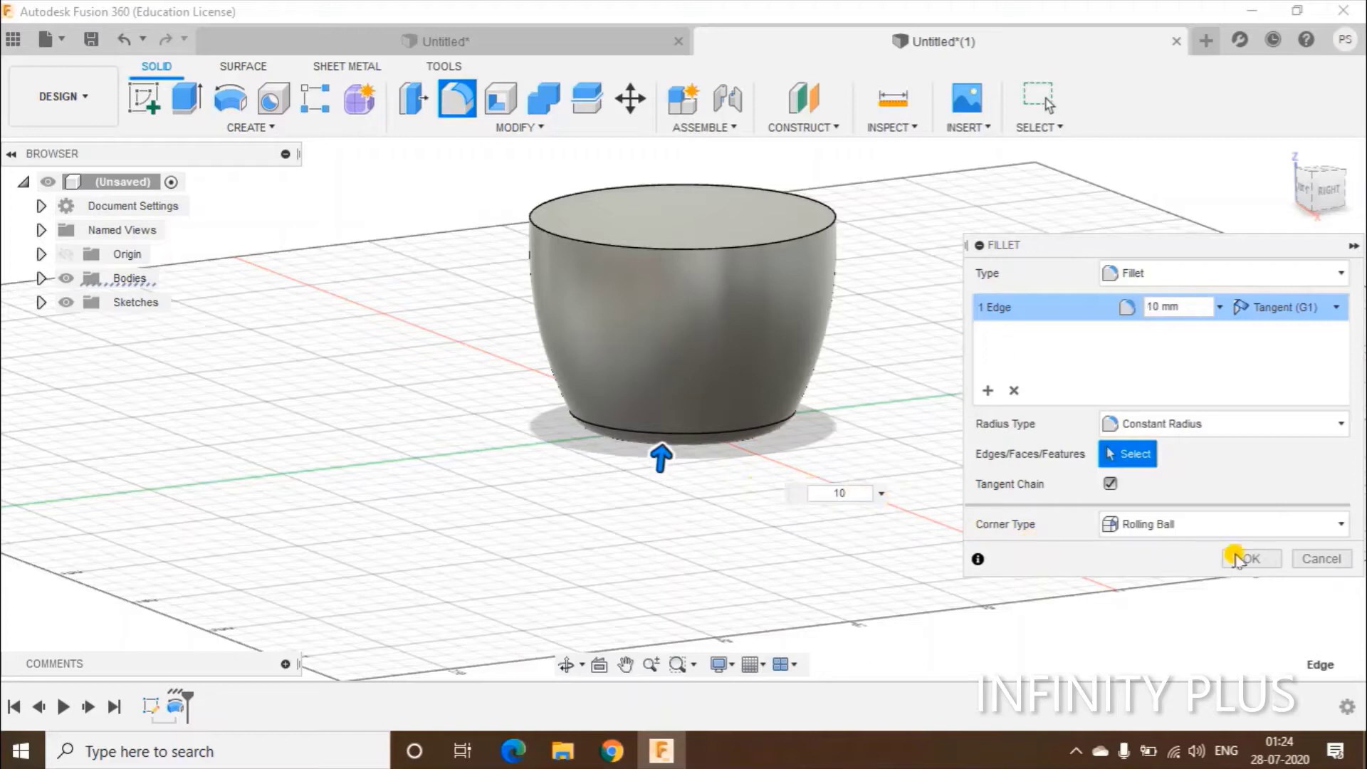
{"action": "left_click", "coordinate": [1247, 561]}
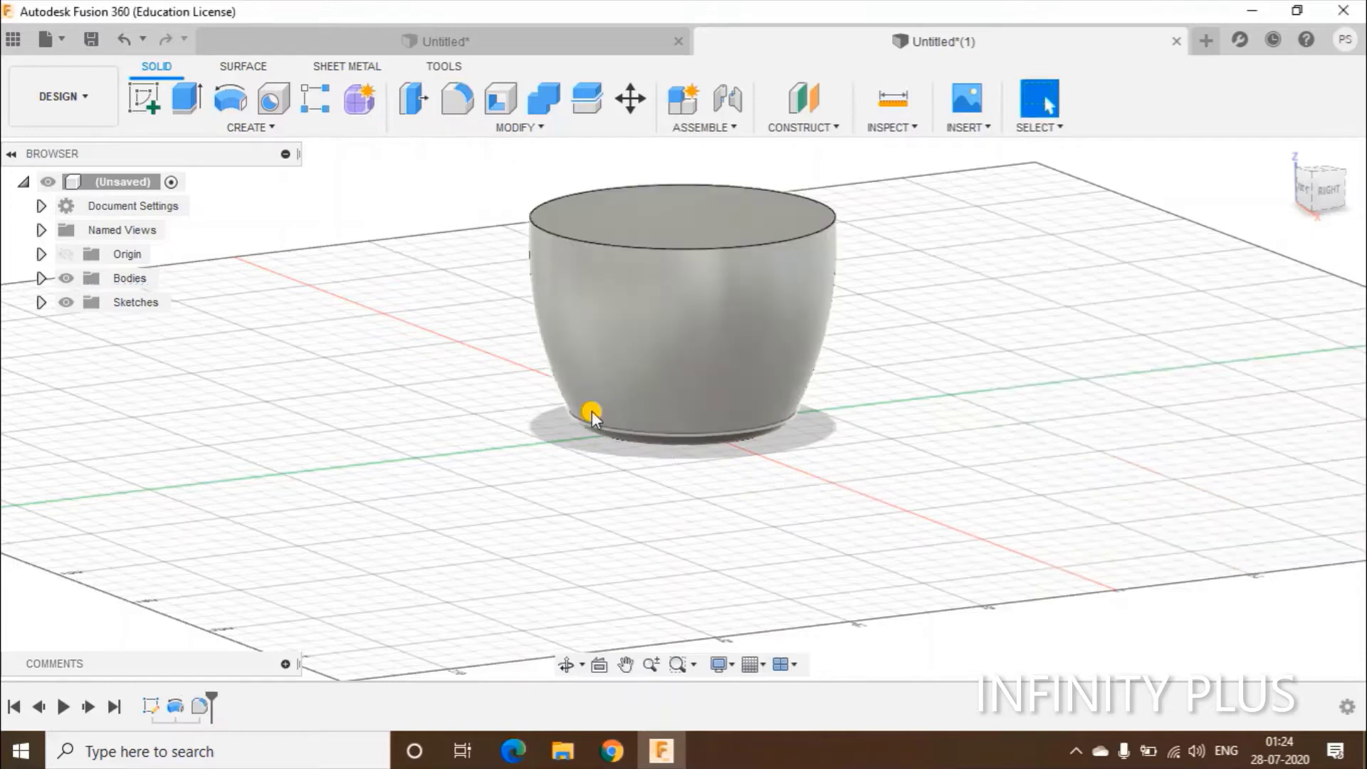
- Shell the body from its flat top face with an inside thickness of 4 mm
{"action": "middle_click_drag", "start_coordinate": [352, 396], "coordinate": [519, 375], "text": "shift"}
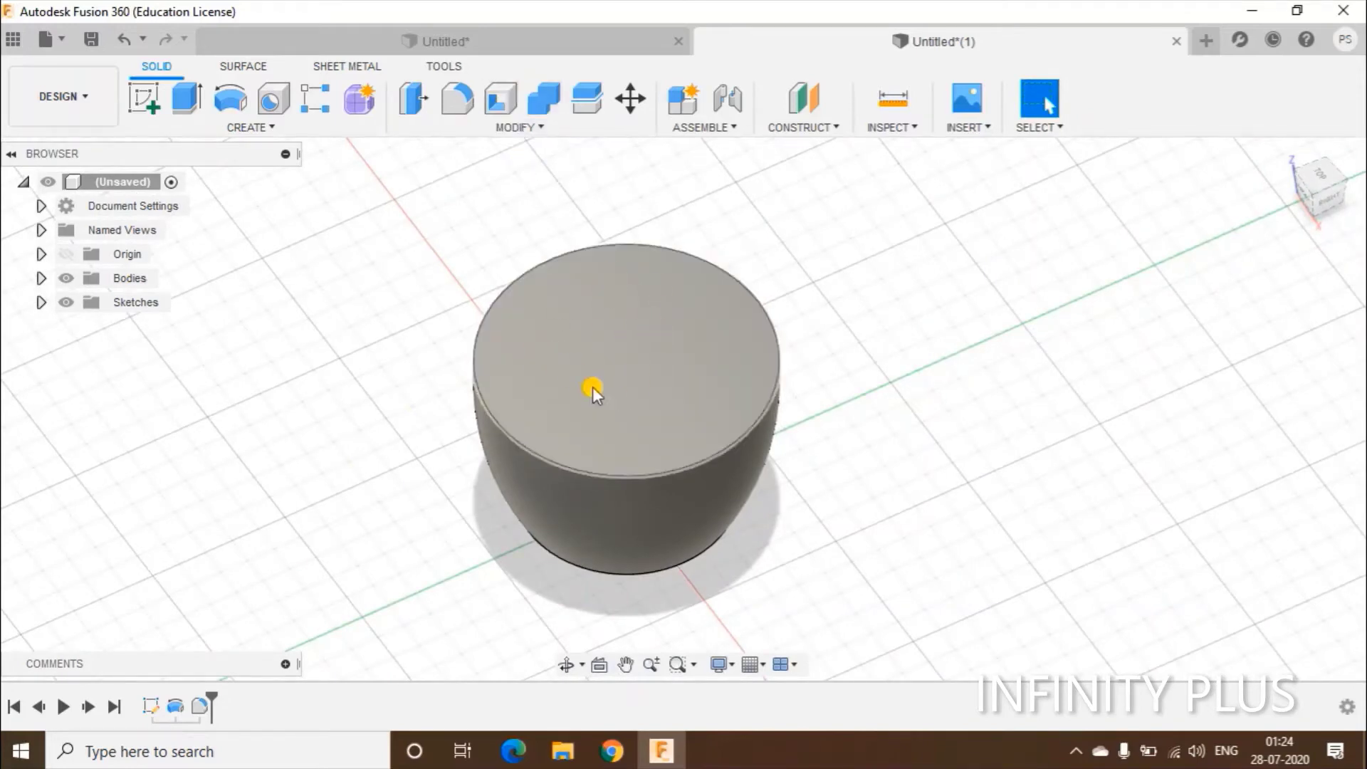
{"action": "left_click", "coordinate": [633, 353]}
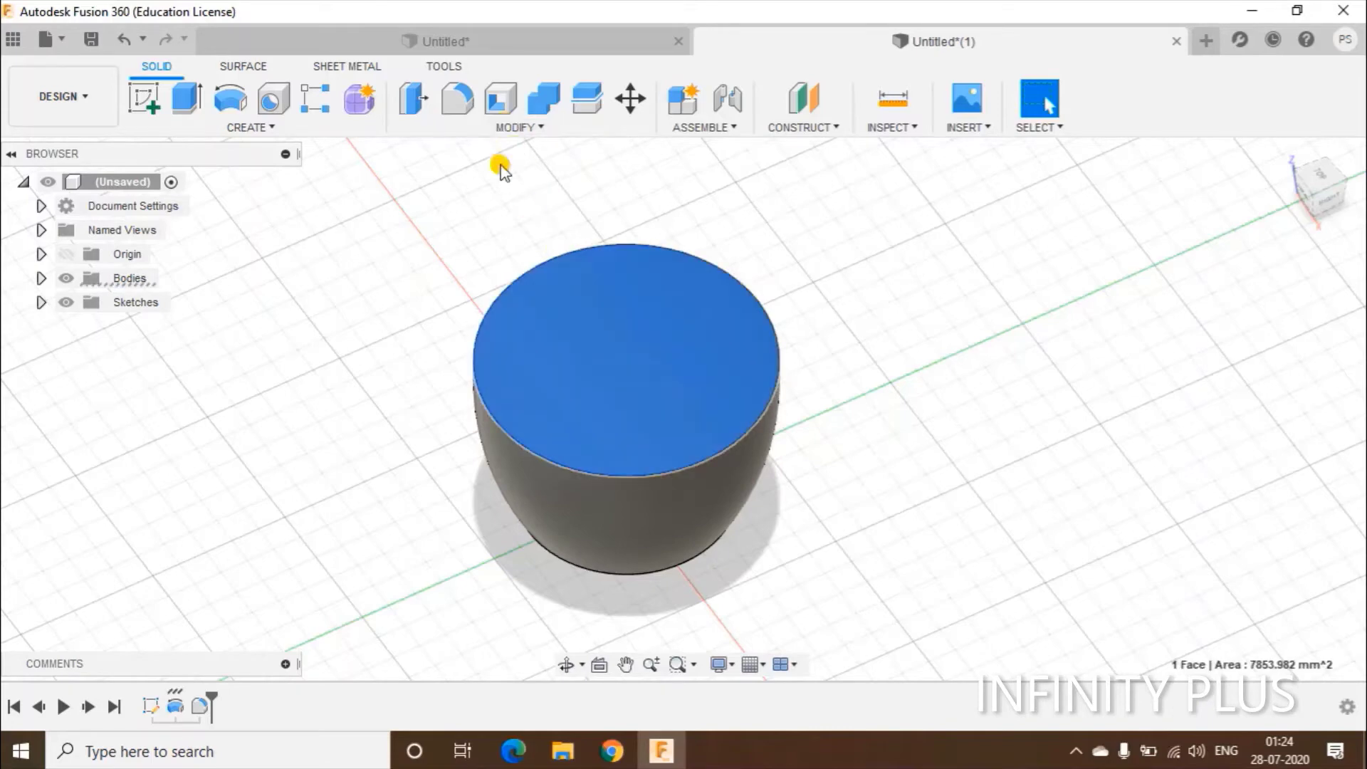
{"action": "left_click", "coordinate": [501, 100]}
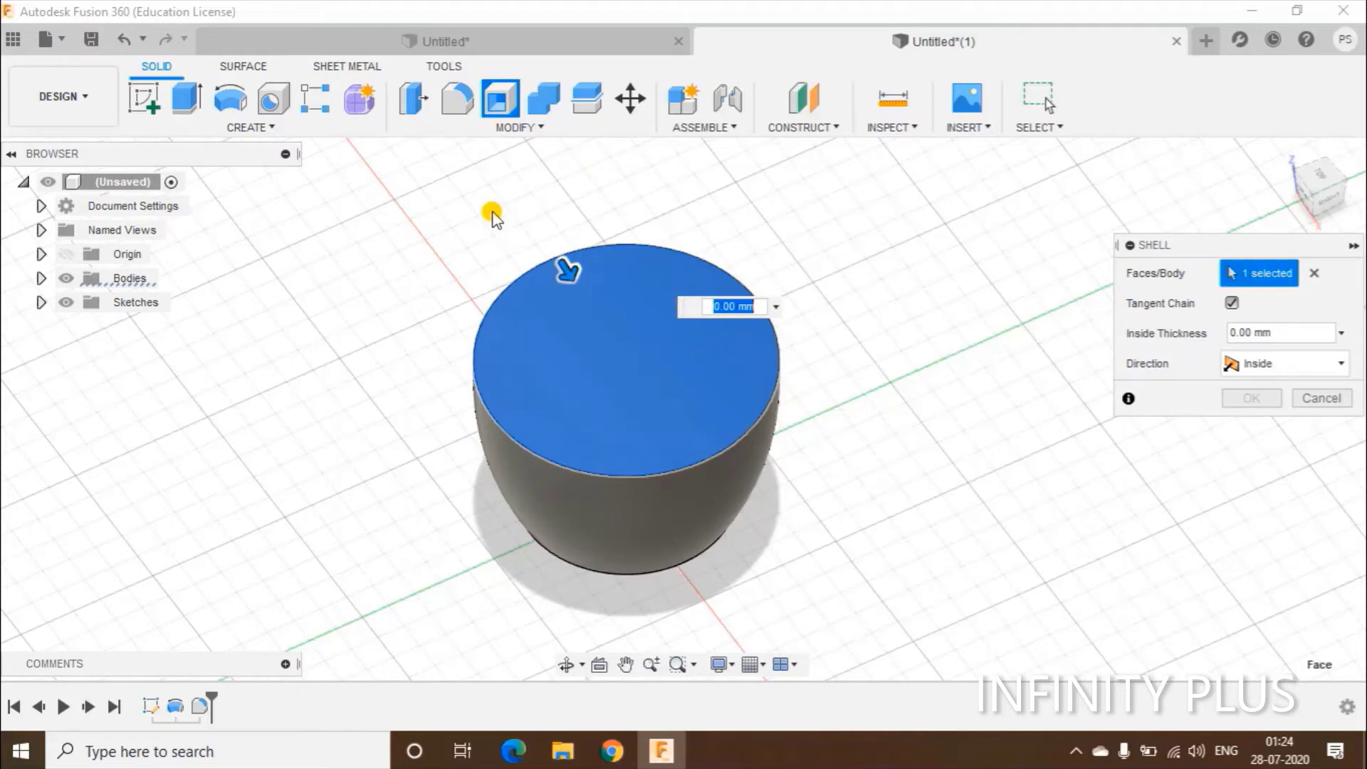
{"action": "type", "text": "4"}
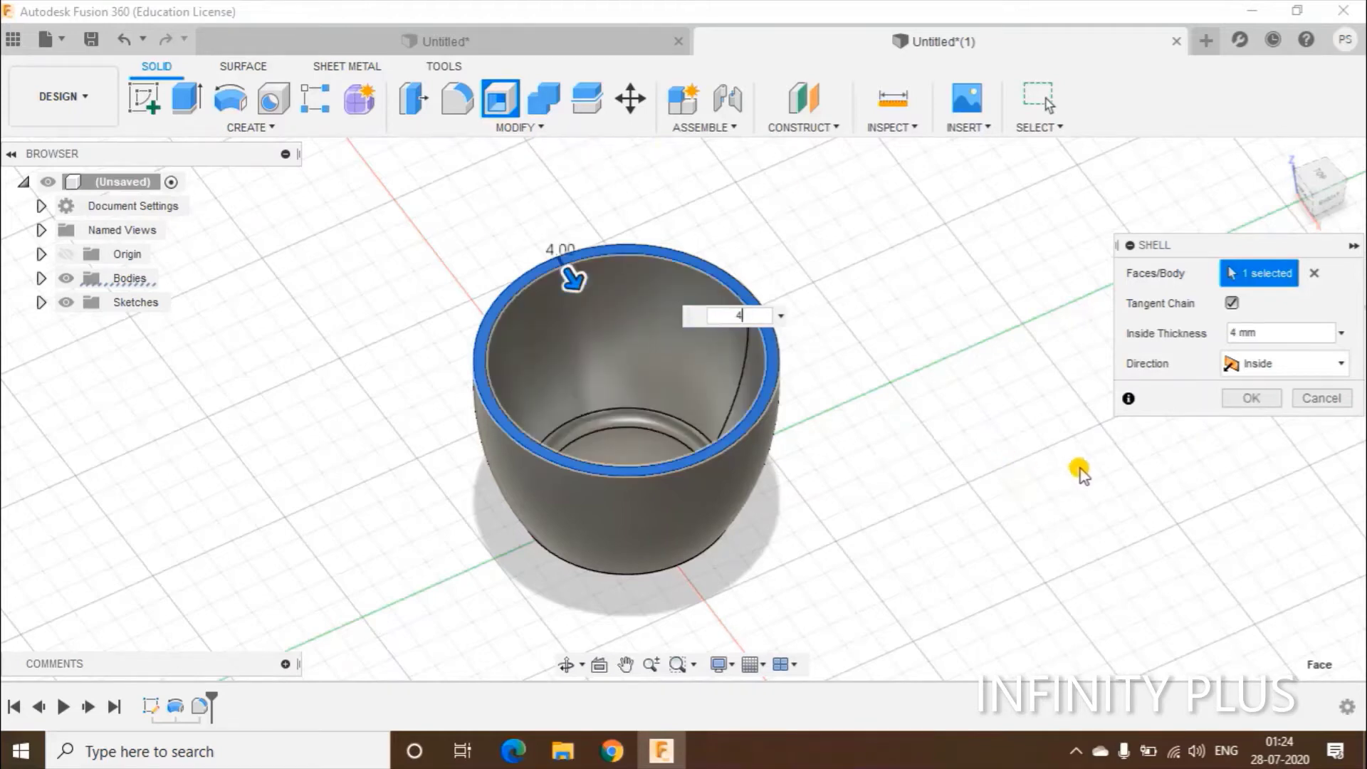
{"action": "left_click", "coordinate": [1240, 394]}
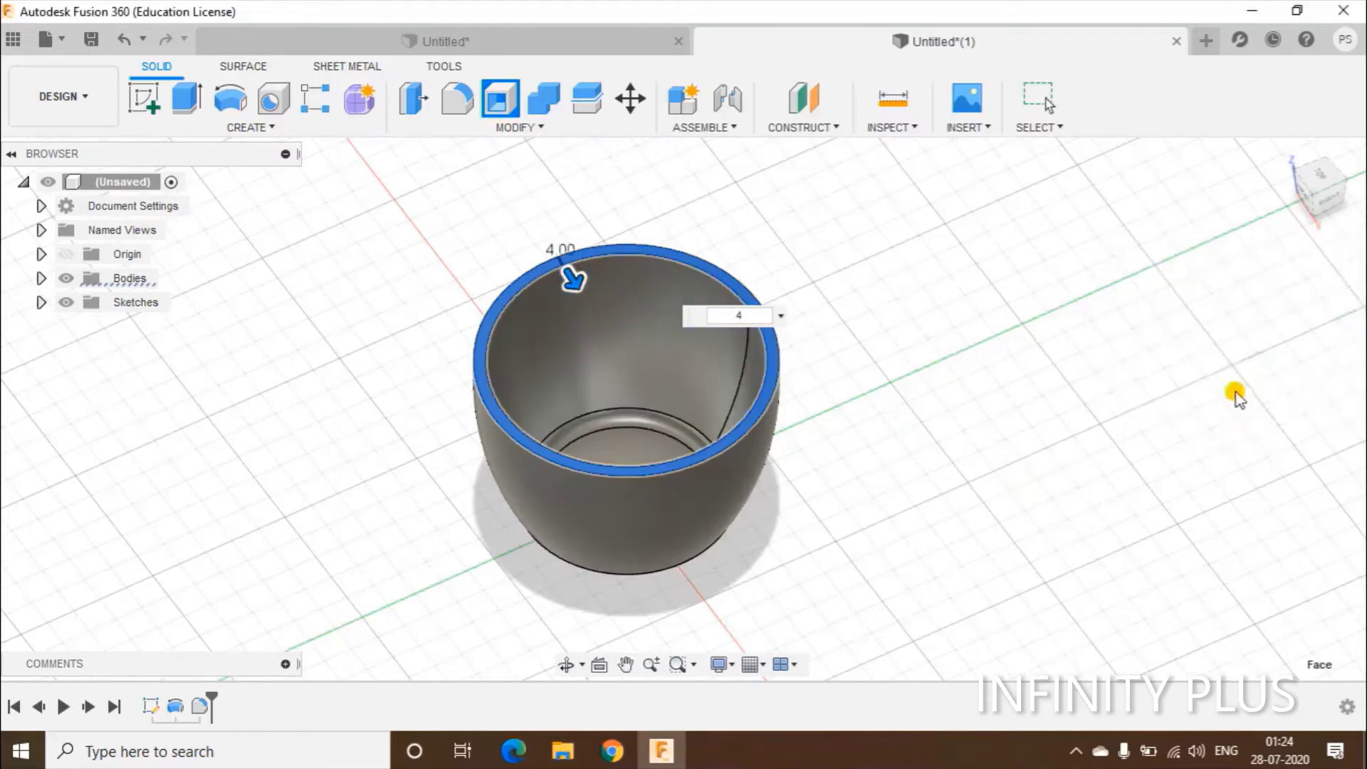
- Fillet the inner and outer edges of the cup's rim with a 2 mm constant radius
{"action": "middle_click_drag", "start_coordinate": [911, 388], "coordinate": [718, 284], "text": "shift"}
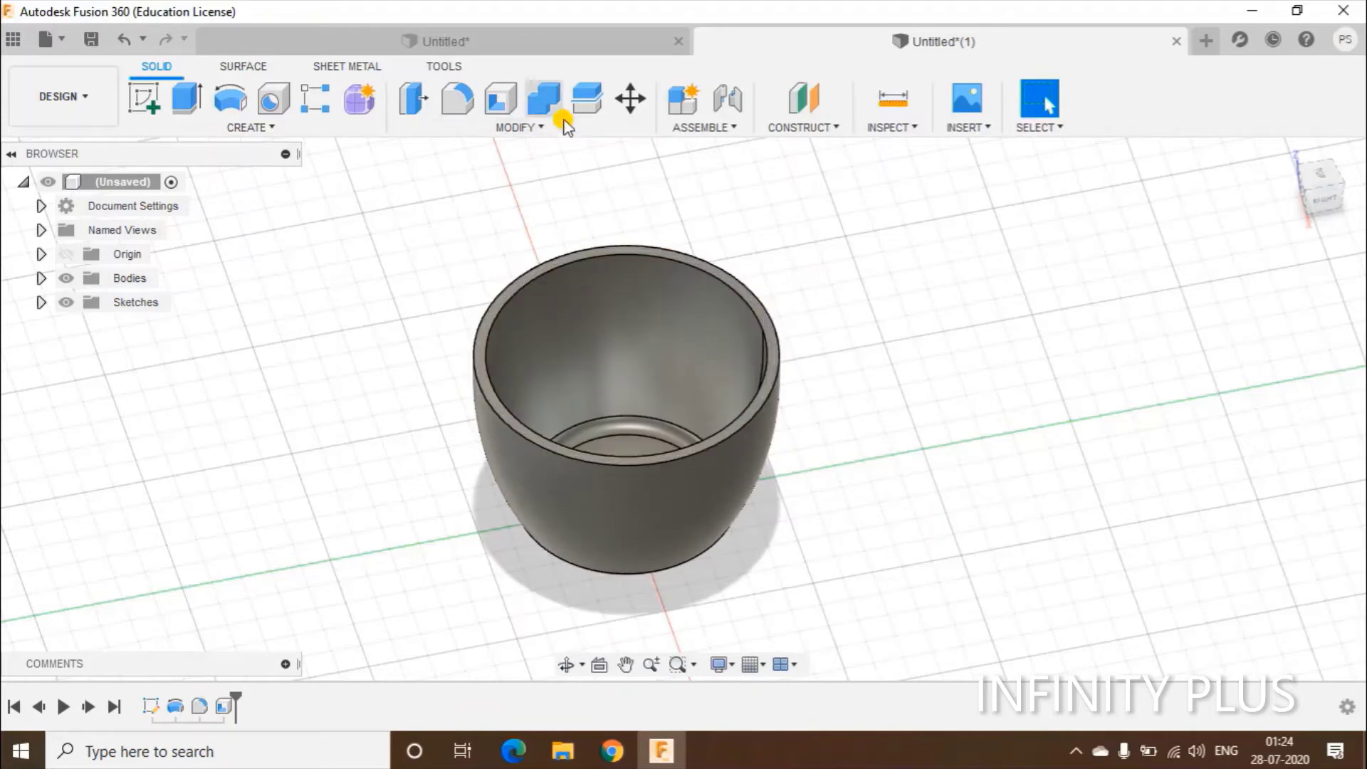
{"action": "left_click", "coordinate": [456, 127]}
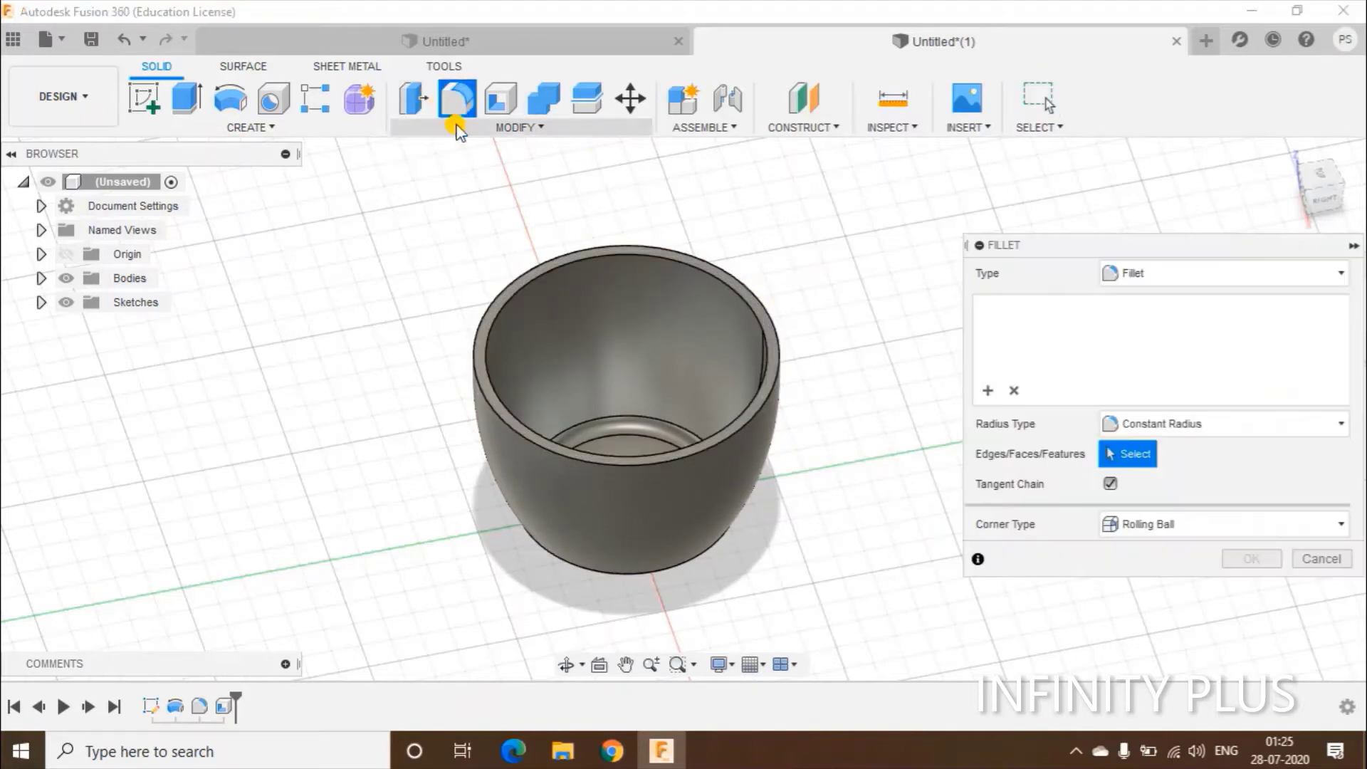
{"action": "left_click", "coordinate": [526, 271]}
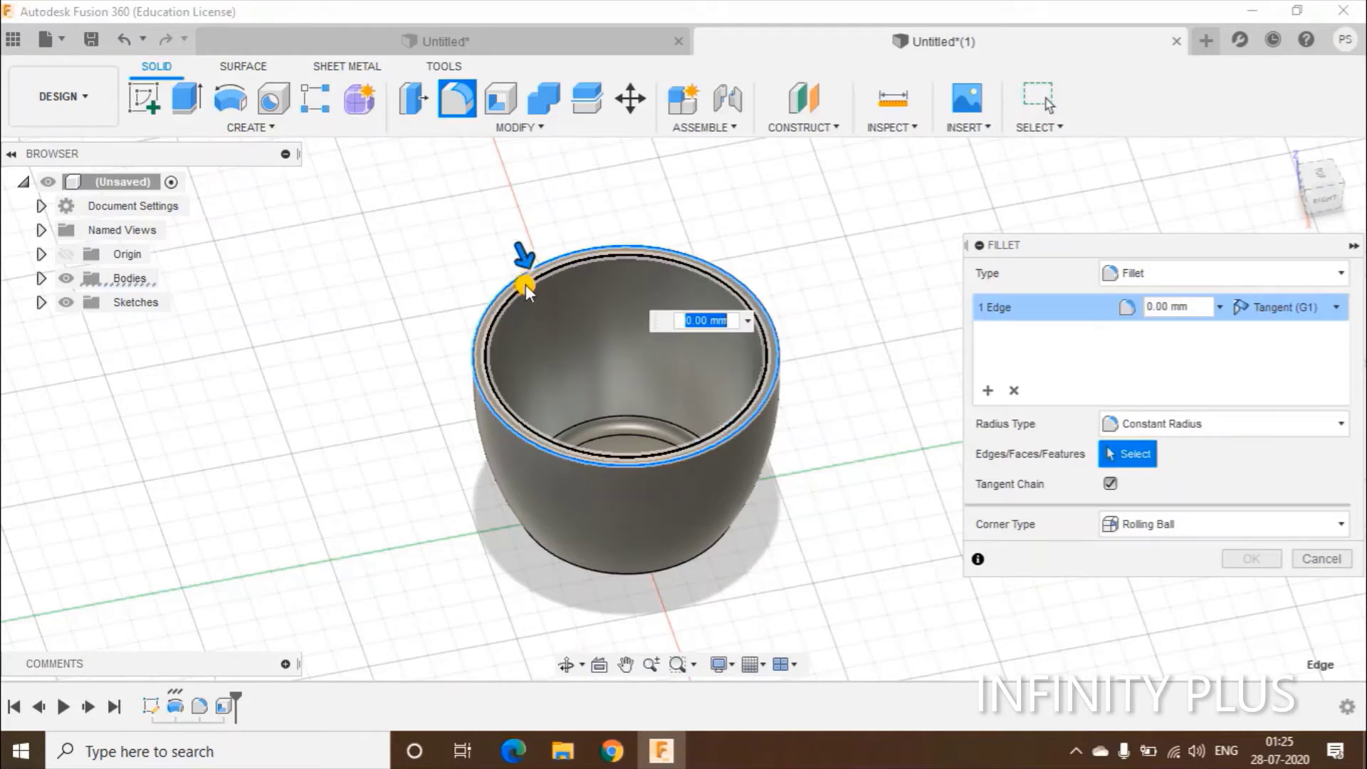
{"action": "left_click", "coordinate": [541, 294]}
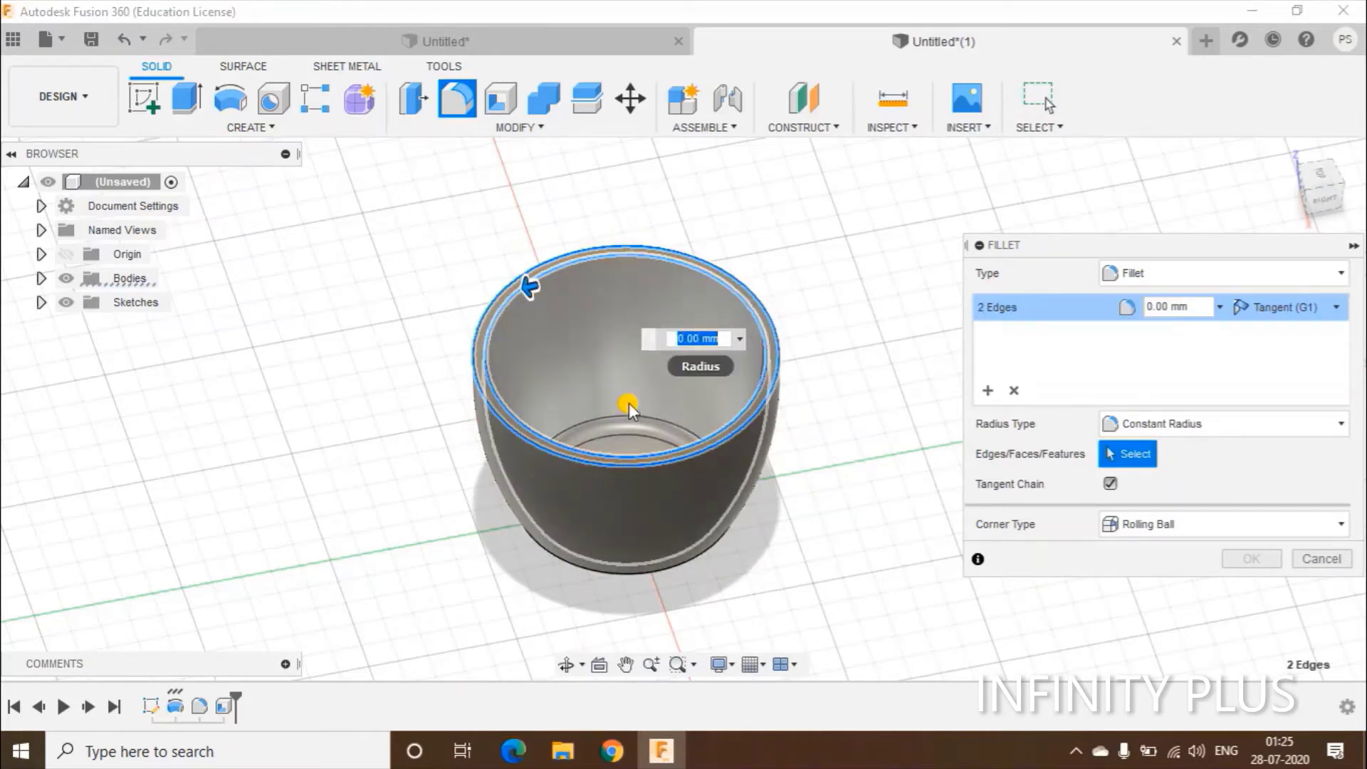
{"action": "type", "text": "2"}
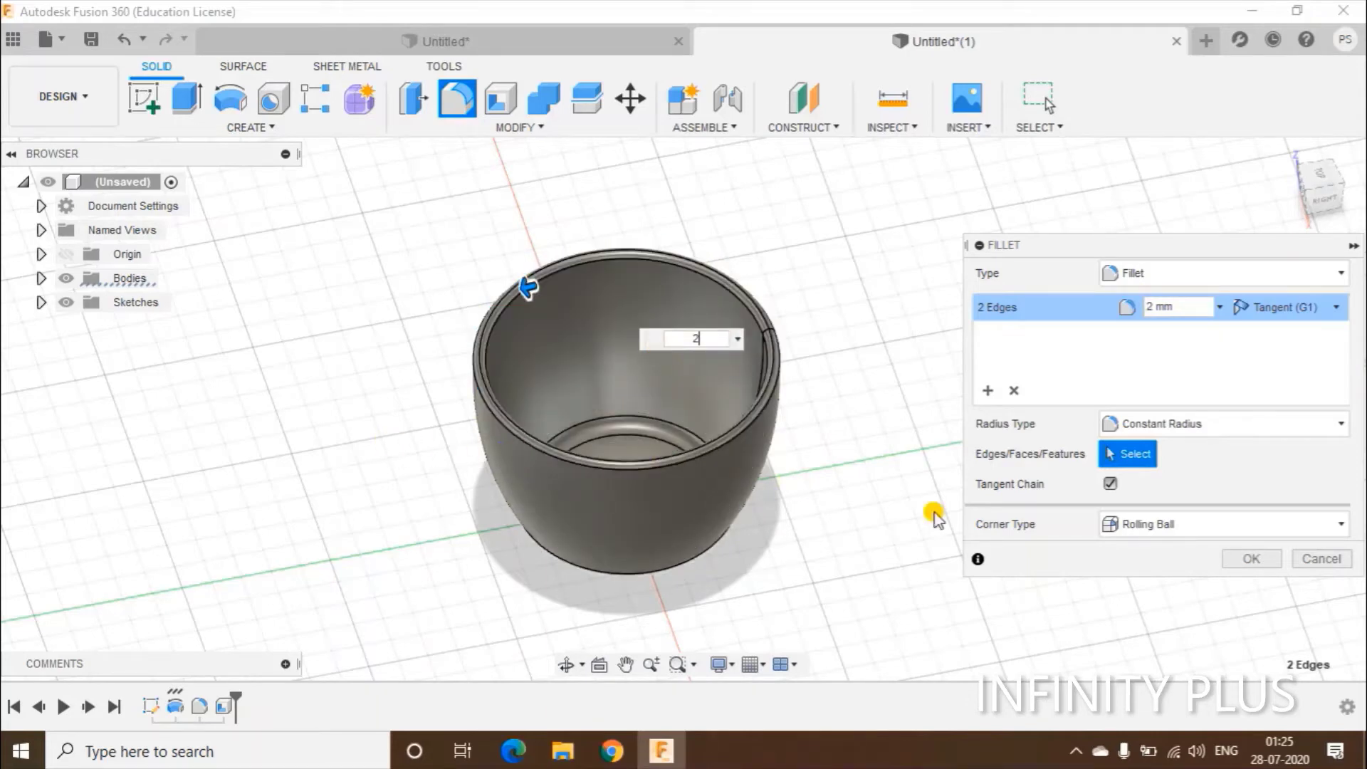
{"action": "left_click", "coordinate": [1251, 559]}
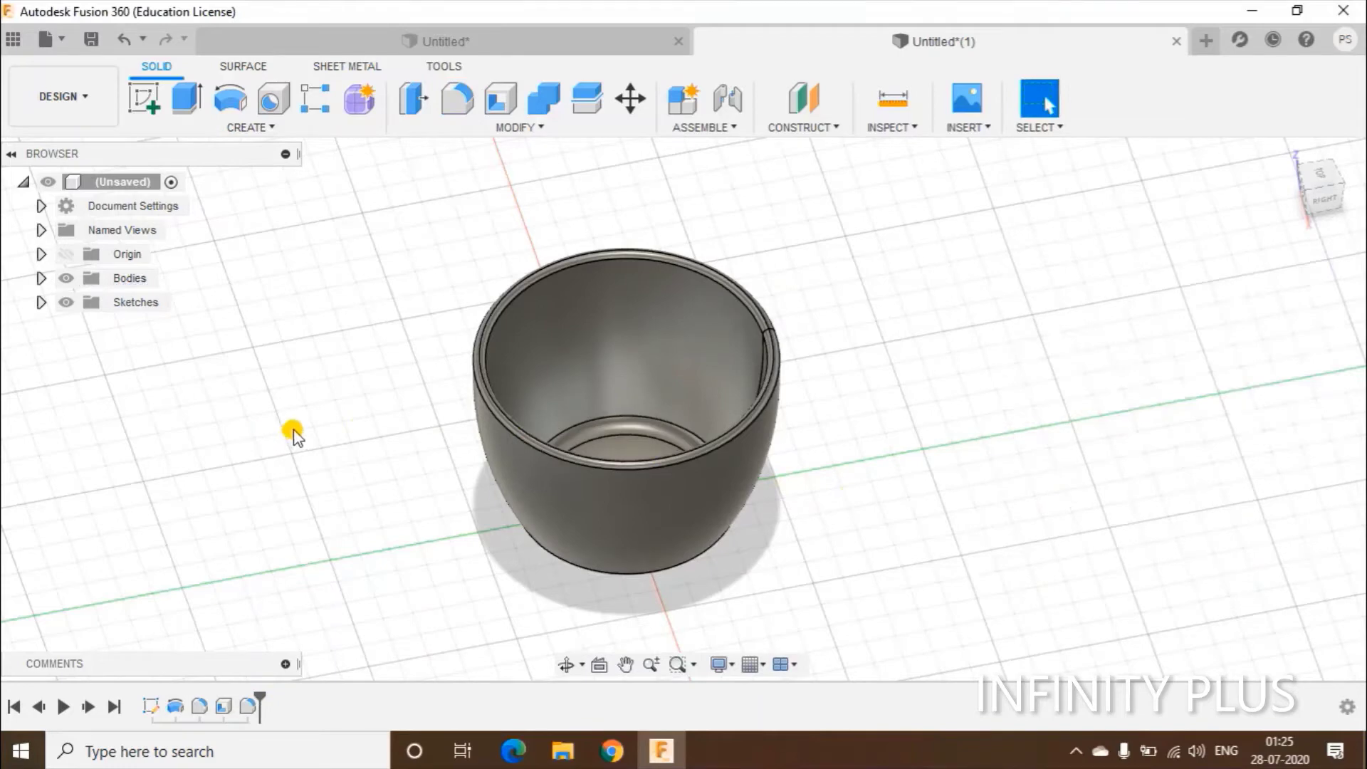
- Start a new sketch on the vertical front origin plane through the cup's centre, seen from the front
{"action": "middle_click_drag", "start_coordinate": [293, 430], "coordinate": [212, 378], "text": "shift"}
{"action": "scroll", "coordinate": [371, 351], "scroll_direction": "up", "scroll_amount": 3}
{"action": "left_click_drag", "start_coordinate": [215, 368], "coordinate": [190, 320]}
{"action": "key", "text": "Escape"}
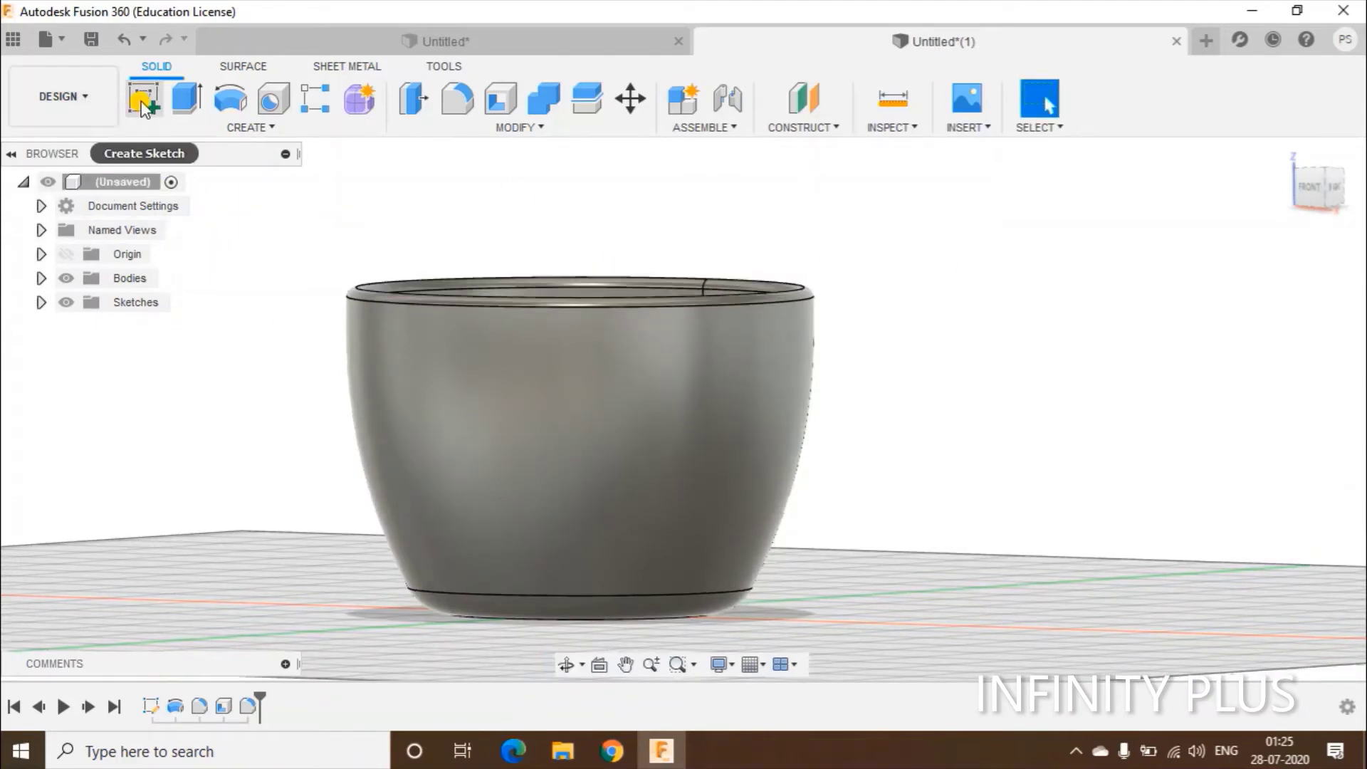
{"action": "left_click", "coordinate": [1312, 189]}
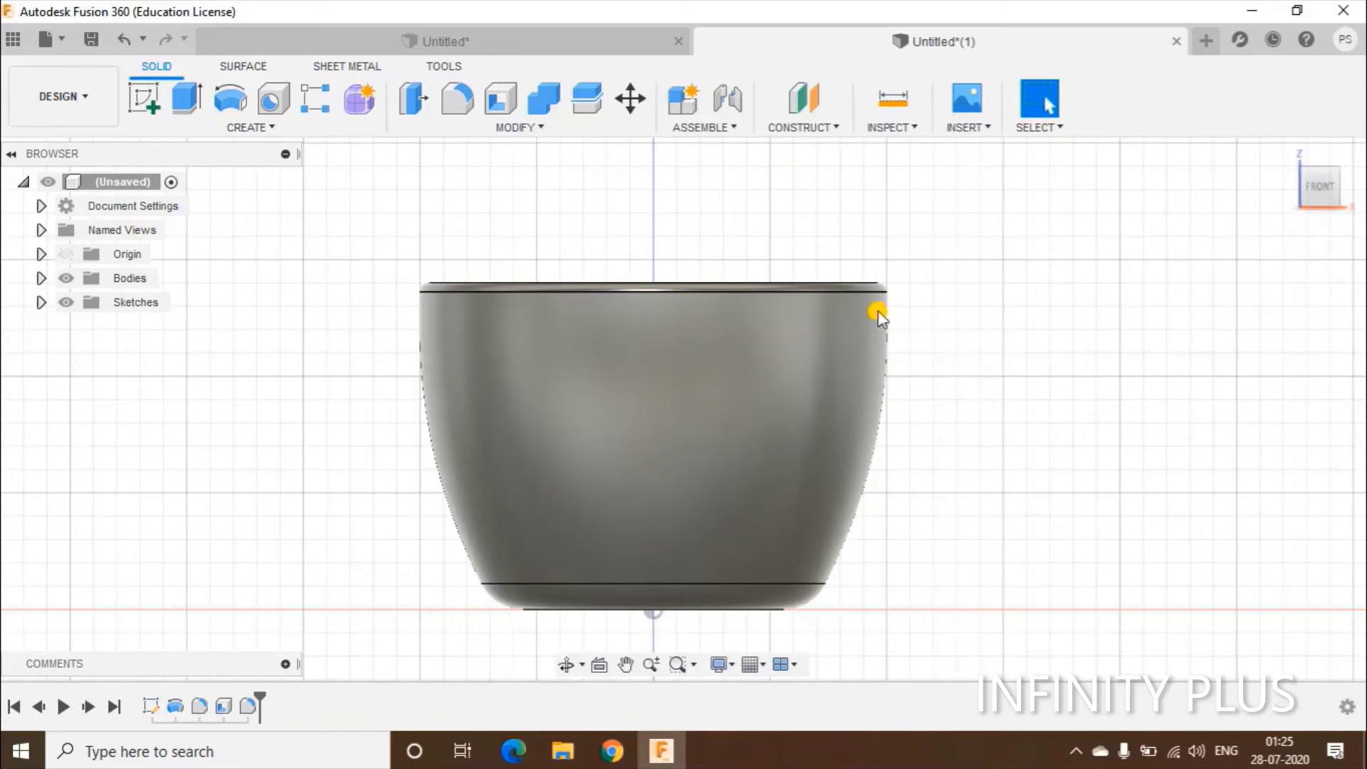
{"action": "left_click", "coordinate": [148, 105]}
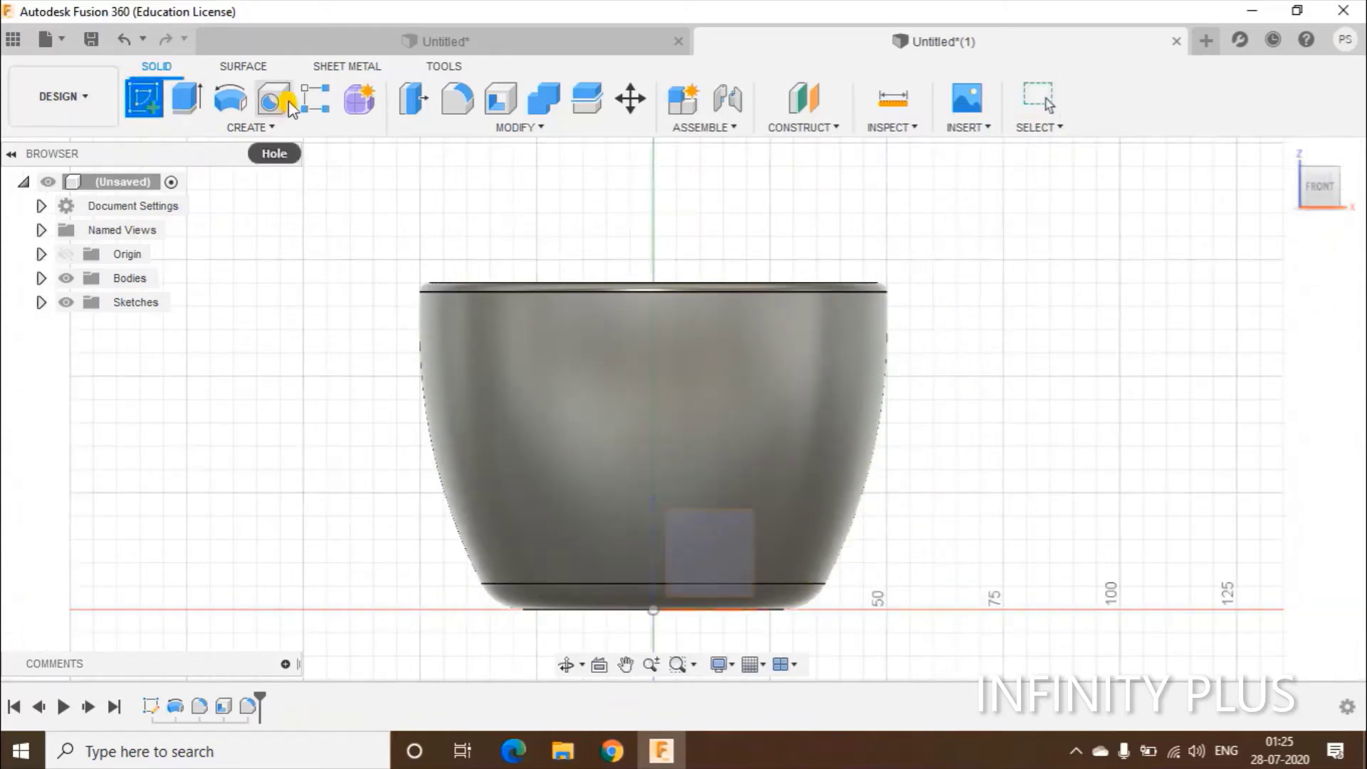
{"action": "left_click", "coordinate": [716, 566]}
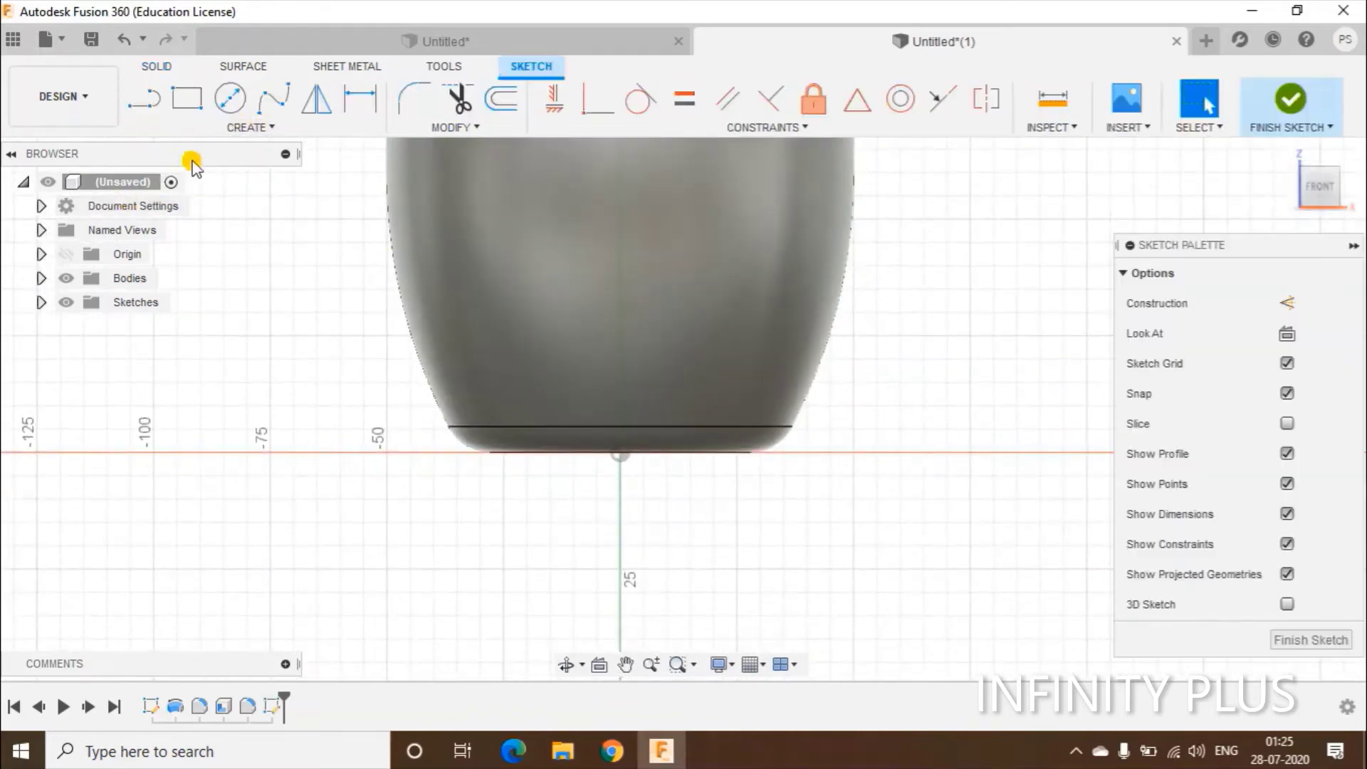
{"action": "middle_click_drag", "start_coordinate": [365, 314], "coordinate": [334, 445]}
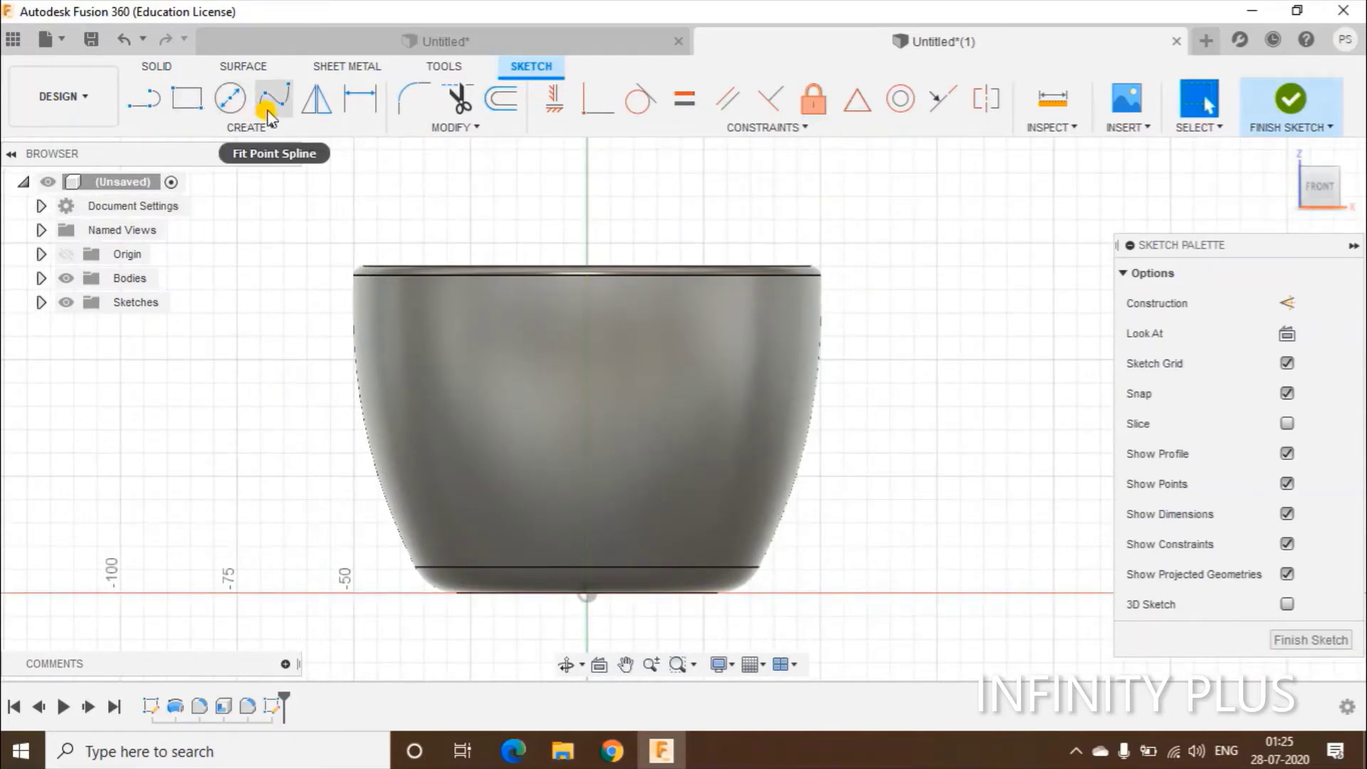
- Draw a six-point fit point spline as the handle path, bulging outward from the lower wall to just below the rim, and finish the sketch
{"action": "left_click", "coordinate": [269, 110]}
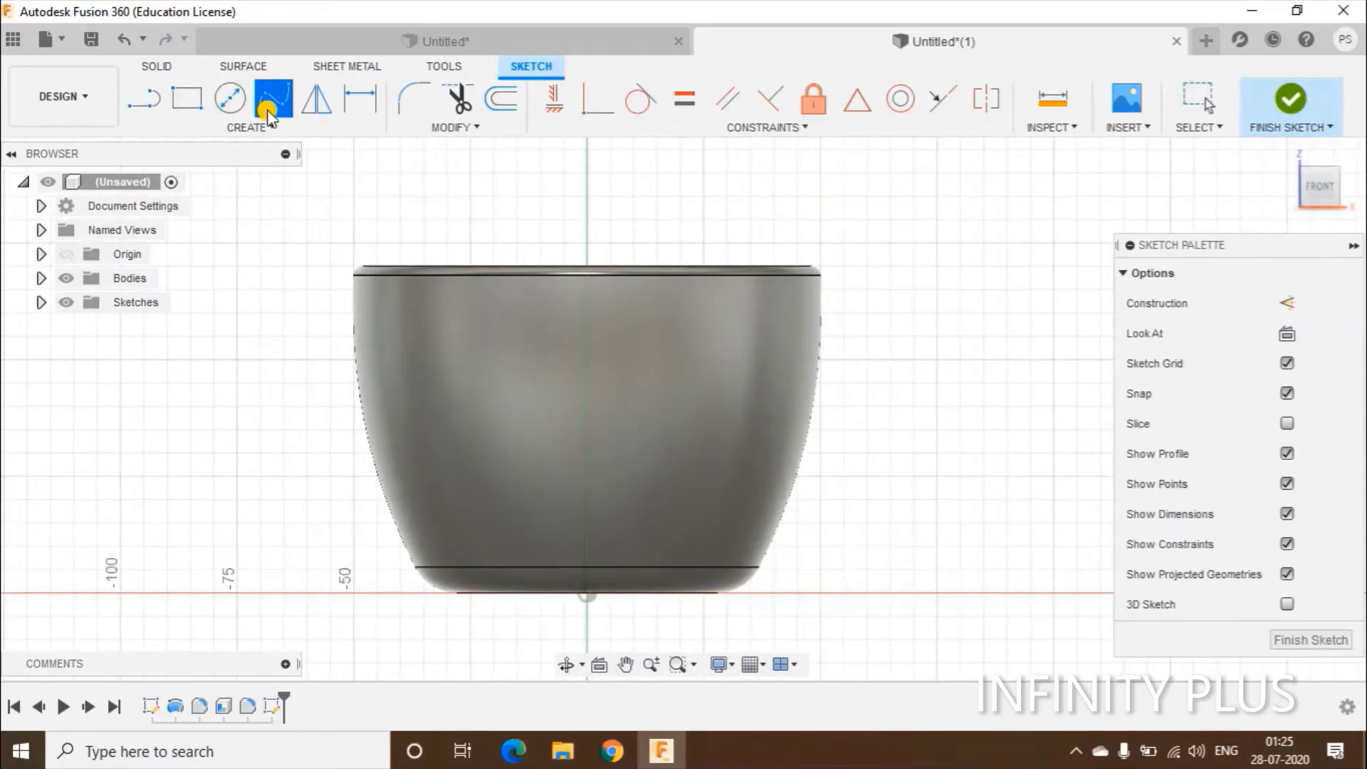
{"action": "left_click", "coordinate": [752, 545]}
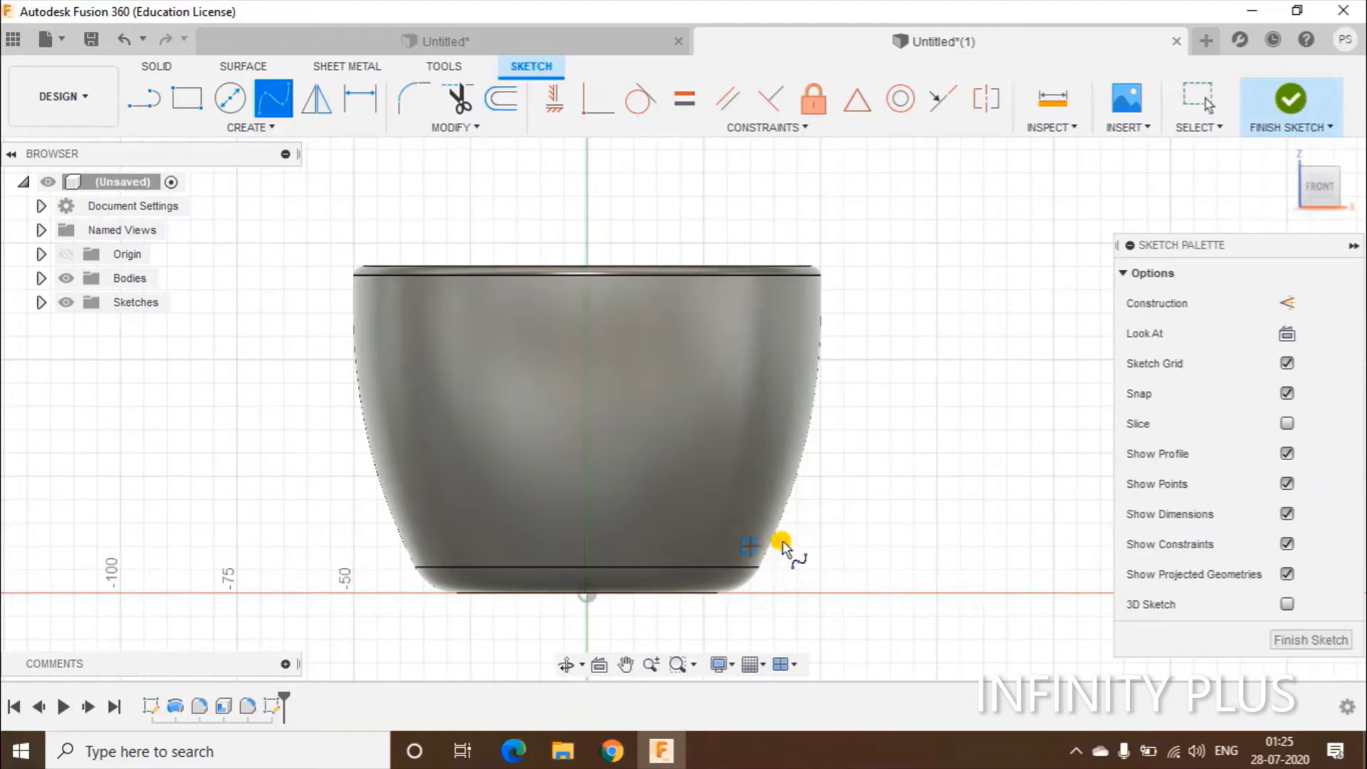
{"action": "left_click", "coordinate": [870, 513]}
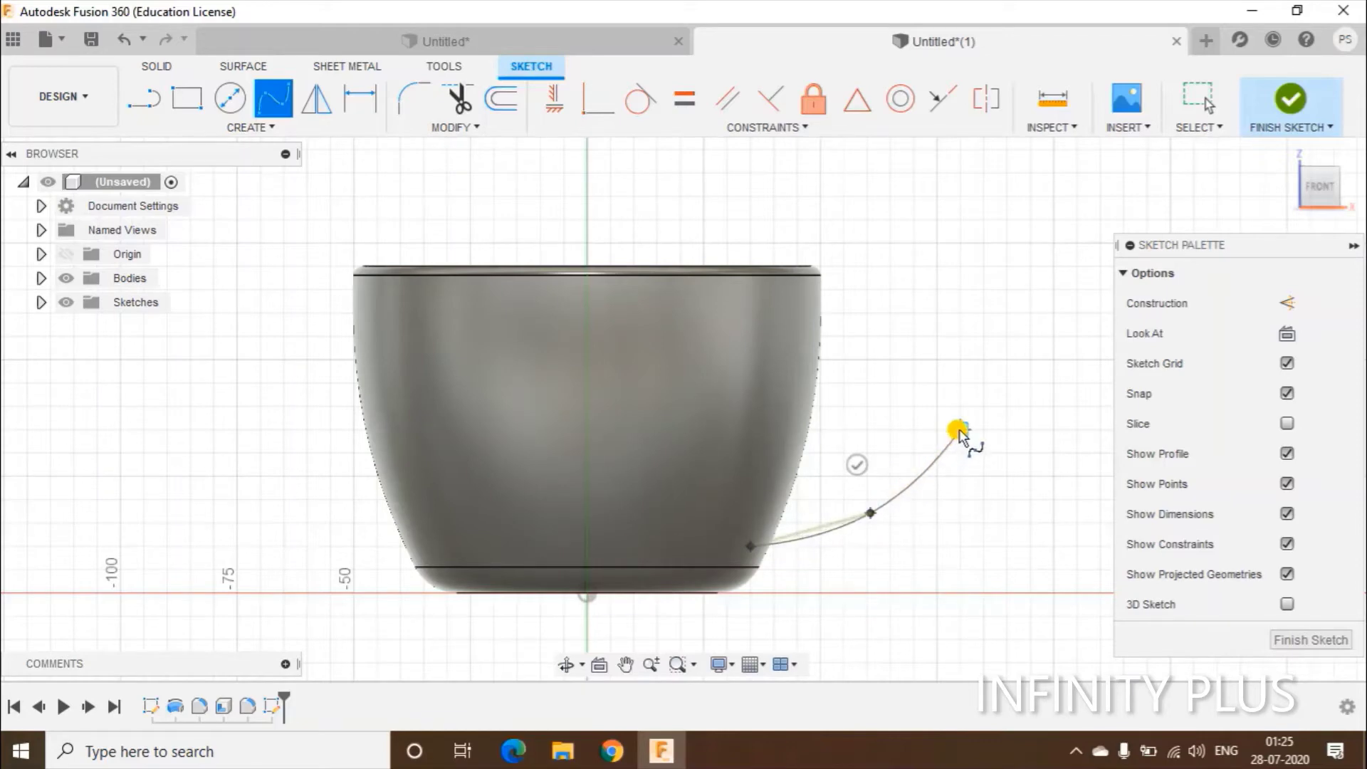
{"action": "left_click", "coordinate": [961, 430]}
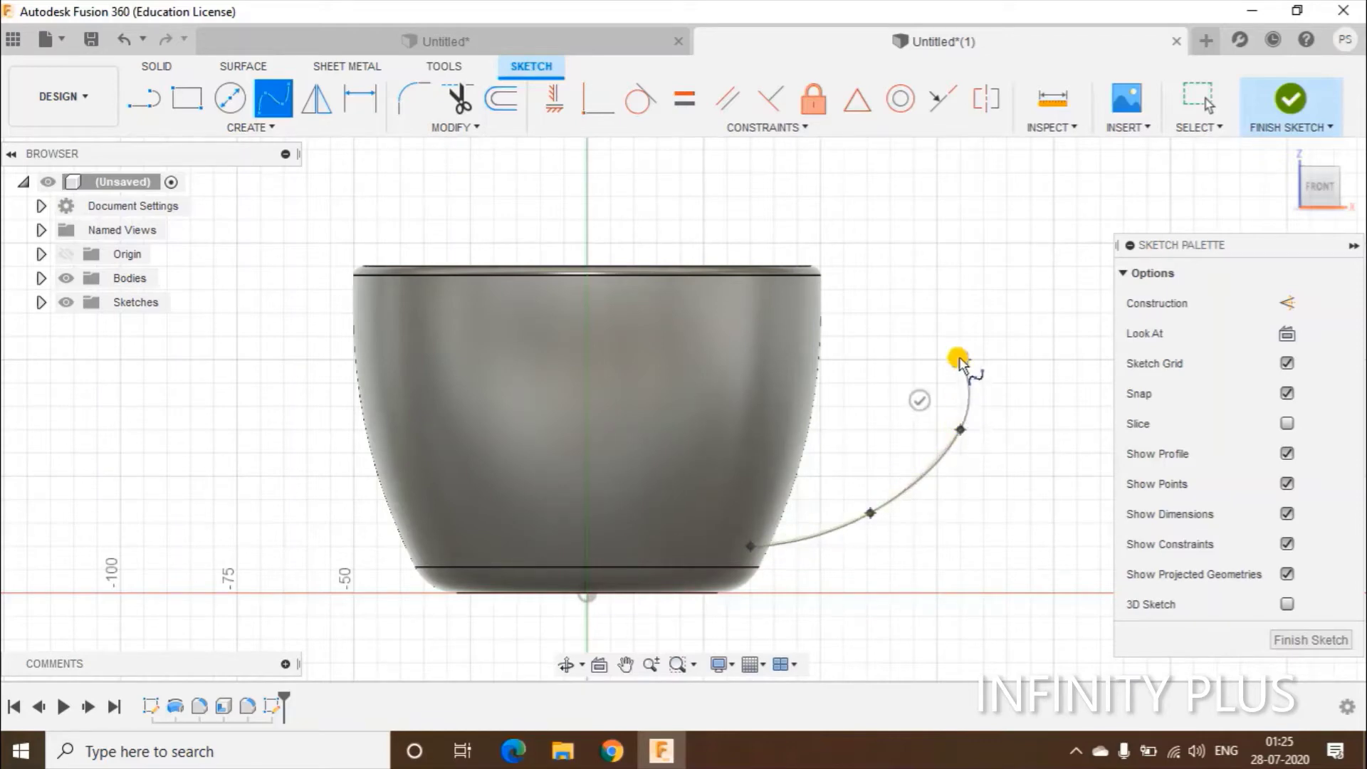
{"action": "left_click", "coordinate": [959, 337]}
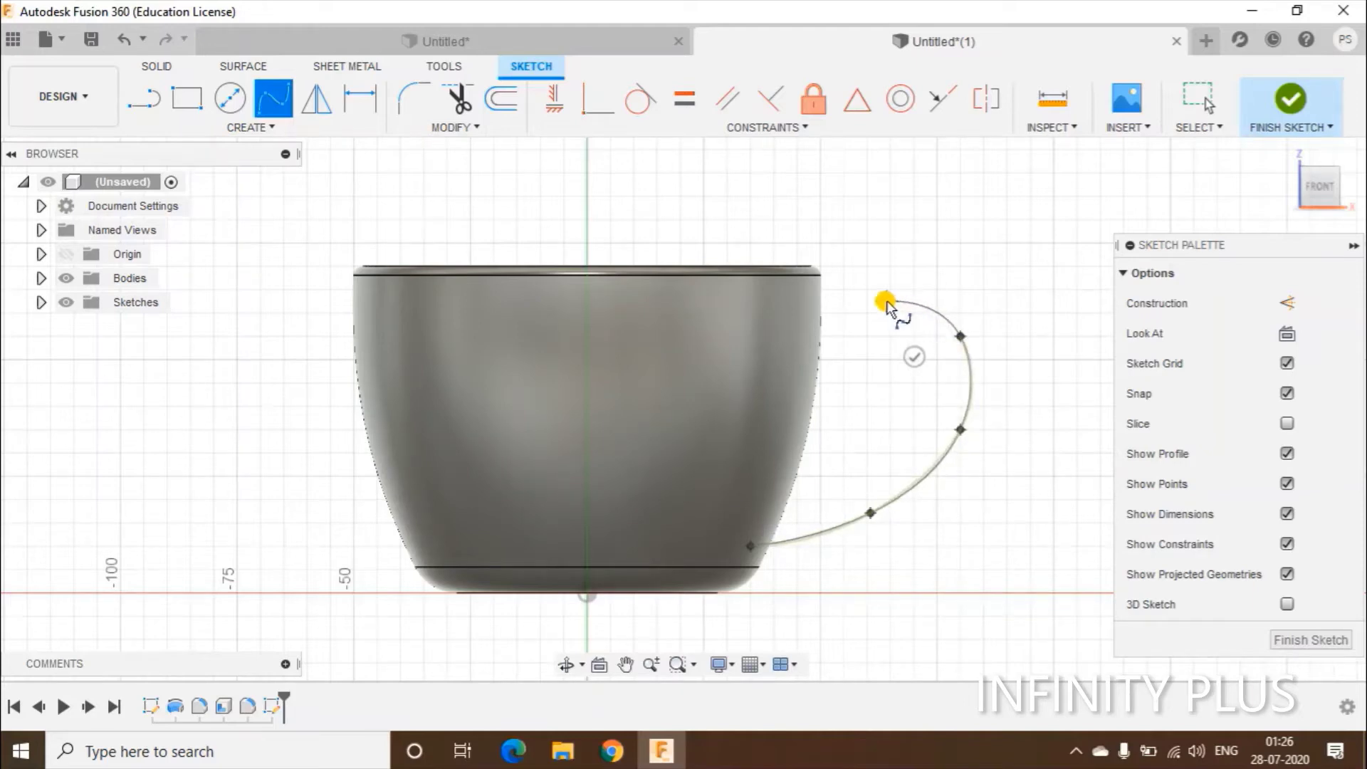
{"action": "left_click", "coordinate": [886, 301]}
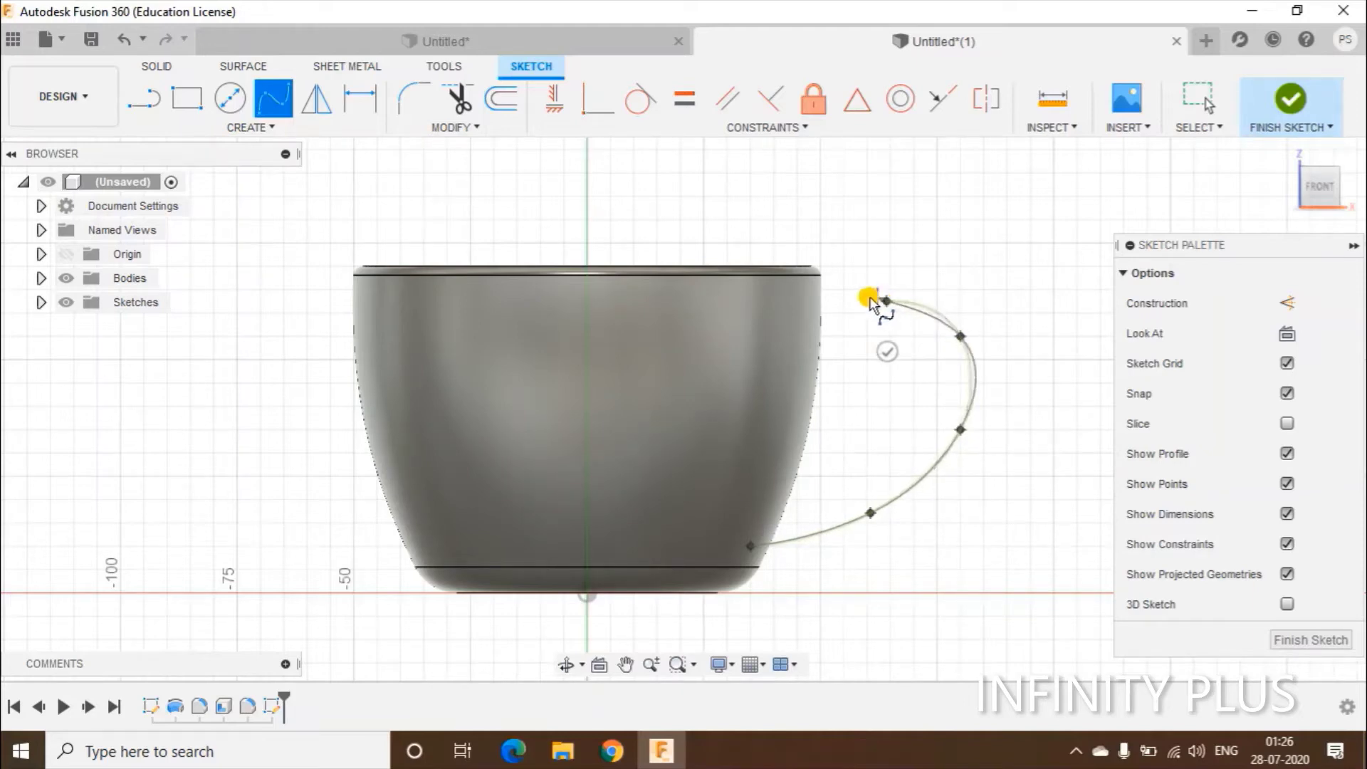
{"action": "left_click", "coordinate": [801, 311]}
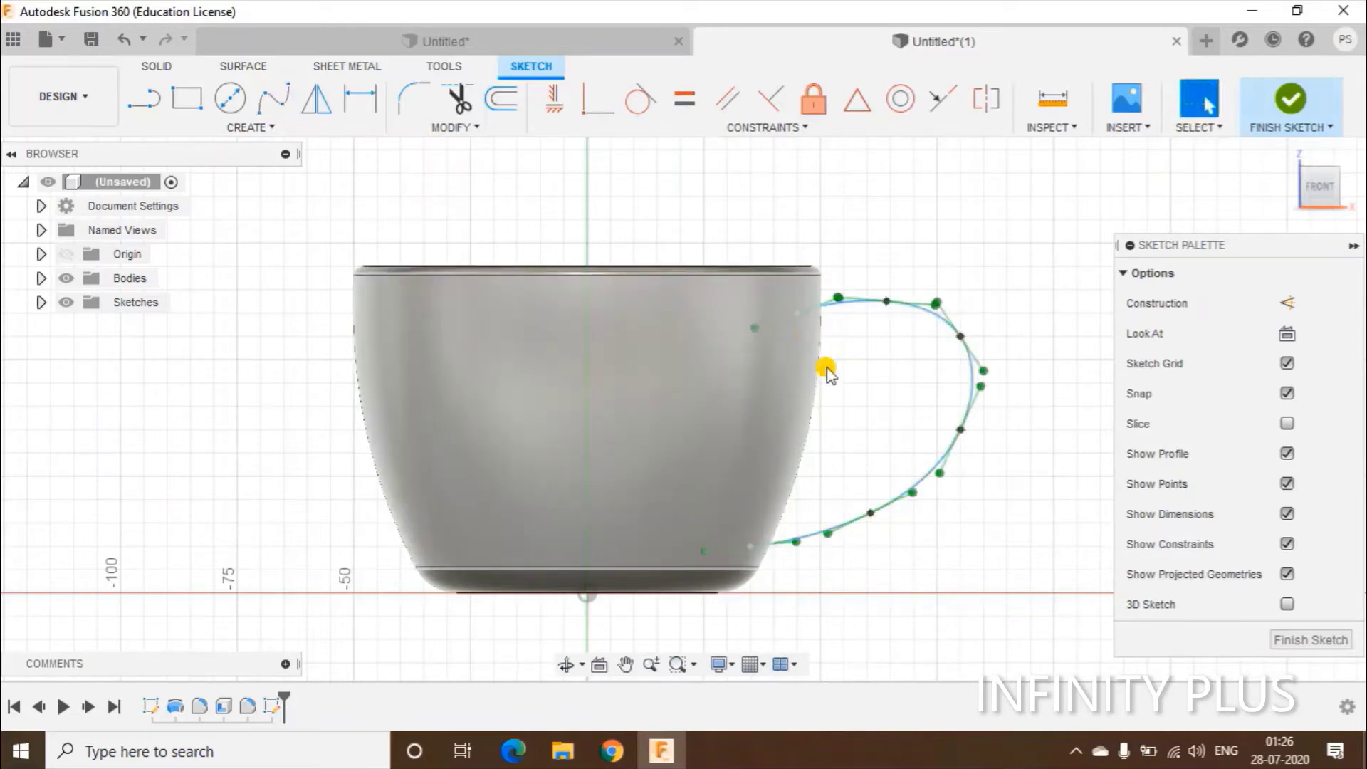
{"action": "left_click", "coordinate": [818, 362]}
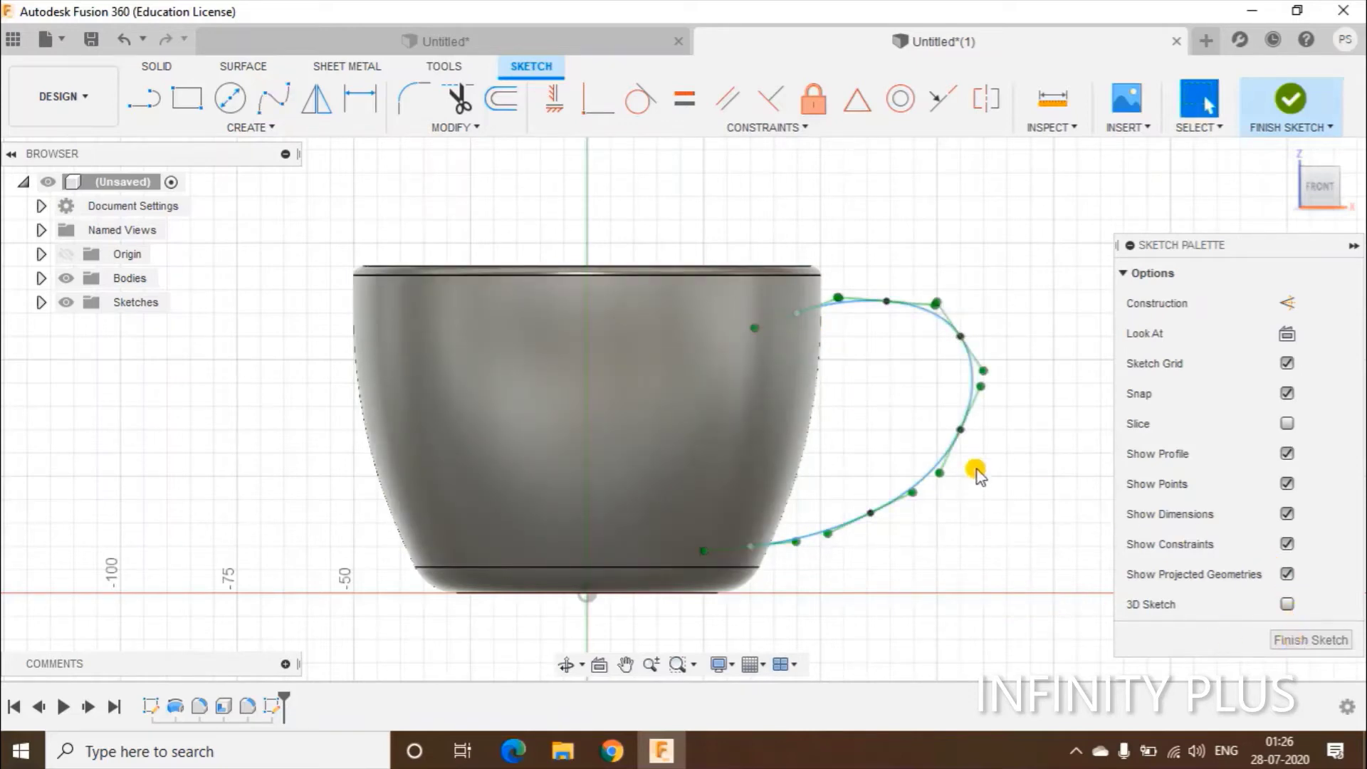
{"action": "left_click", "coordinate": [1323, 639]}
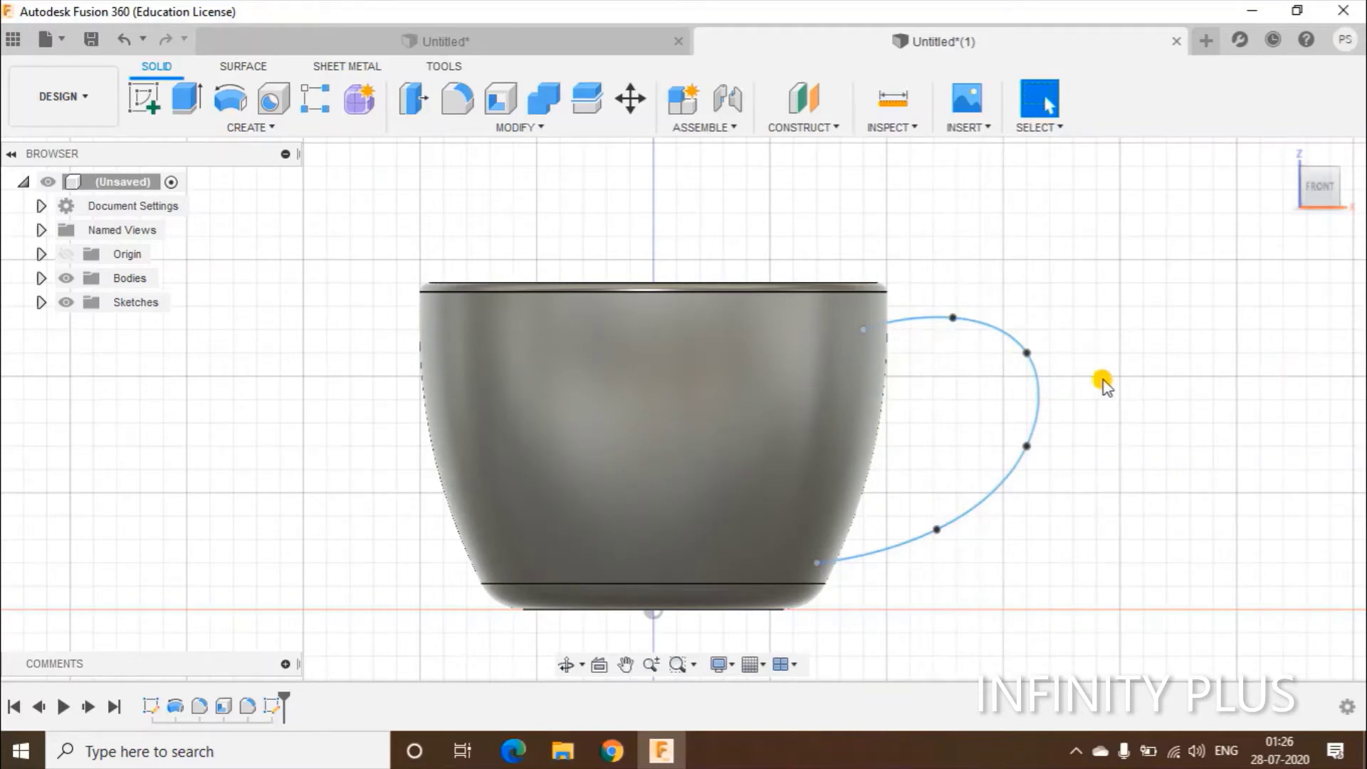
- Construct a plane tangent to the cup's outer face at the upper end point of the handle spline
{"action": "left_click", "coordinate": [810, 126]}
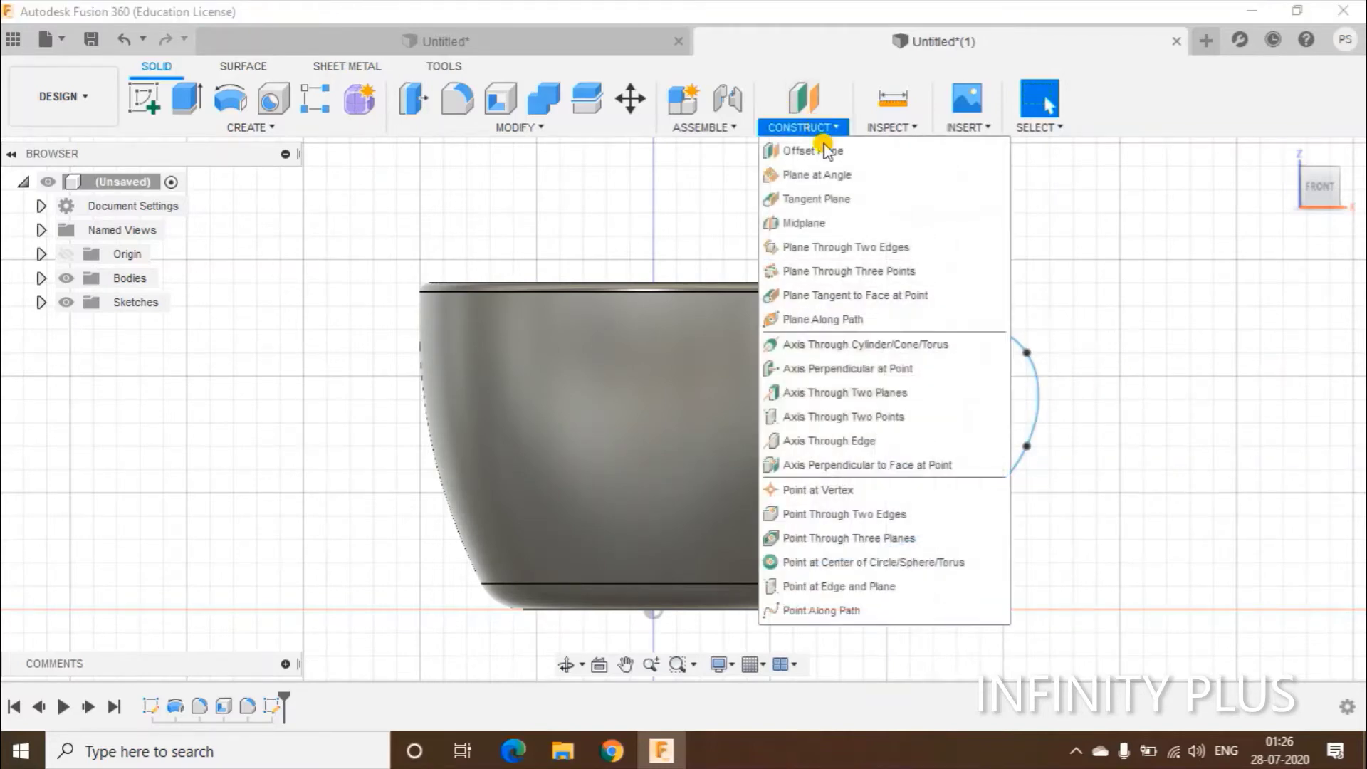
{"action": "left_click", "coordinate": [859, 294]}
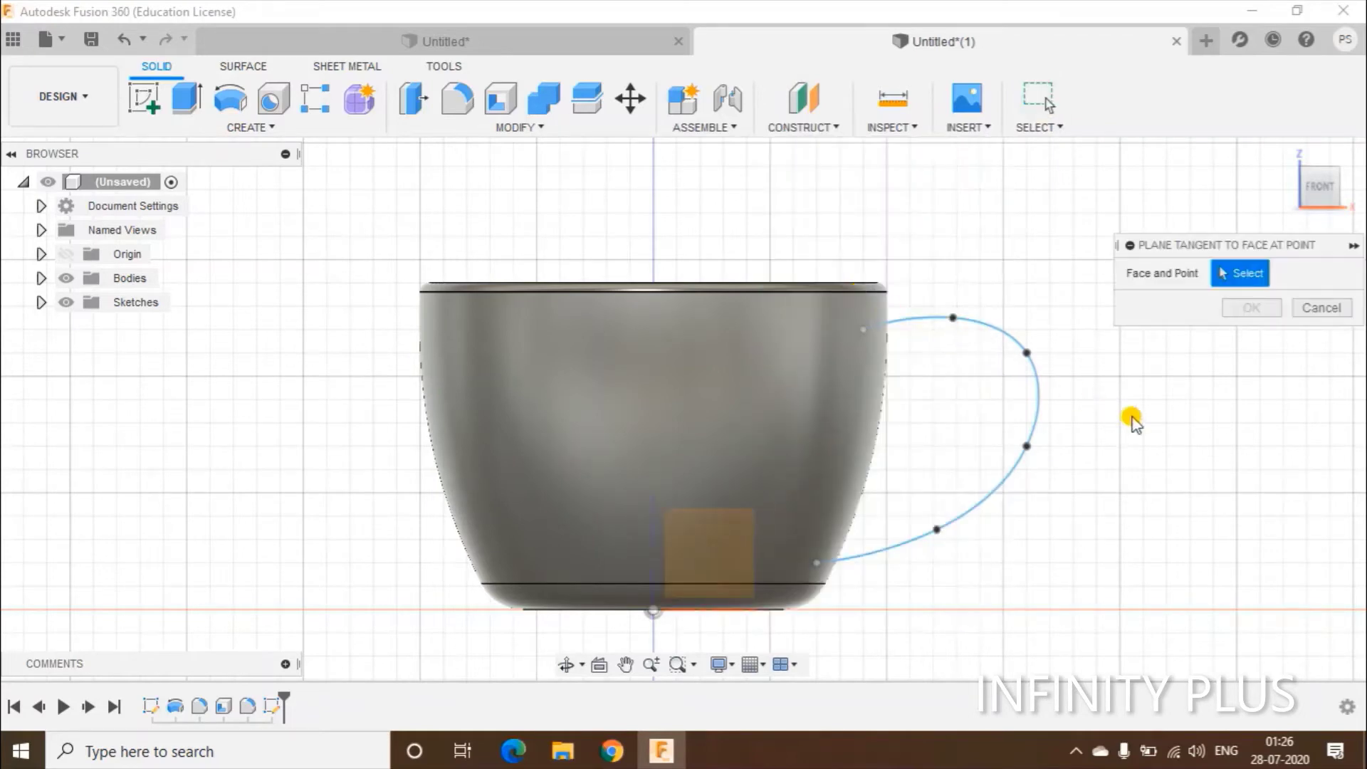
{"action": "middle_click_drag", "start_coordinate": [1132, 420], "coordinate": [828, 386], "text": "shift"}
{"action": "left_click", "coordinate": [826, 402]}
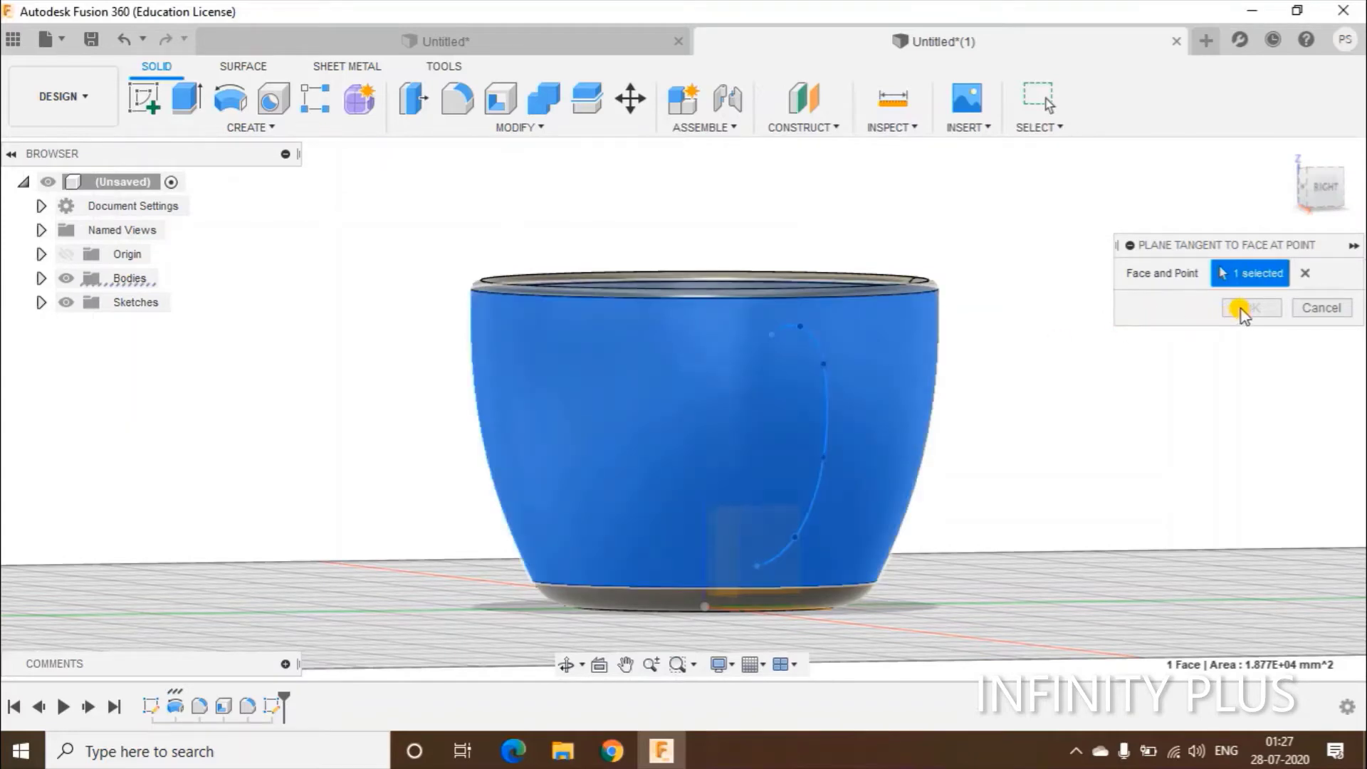
{"action": "left_click", "coordinate": [772, 332]}
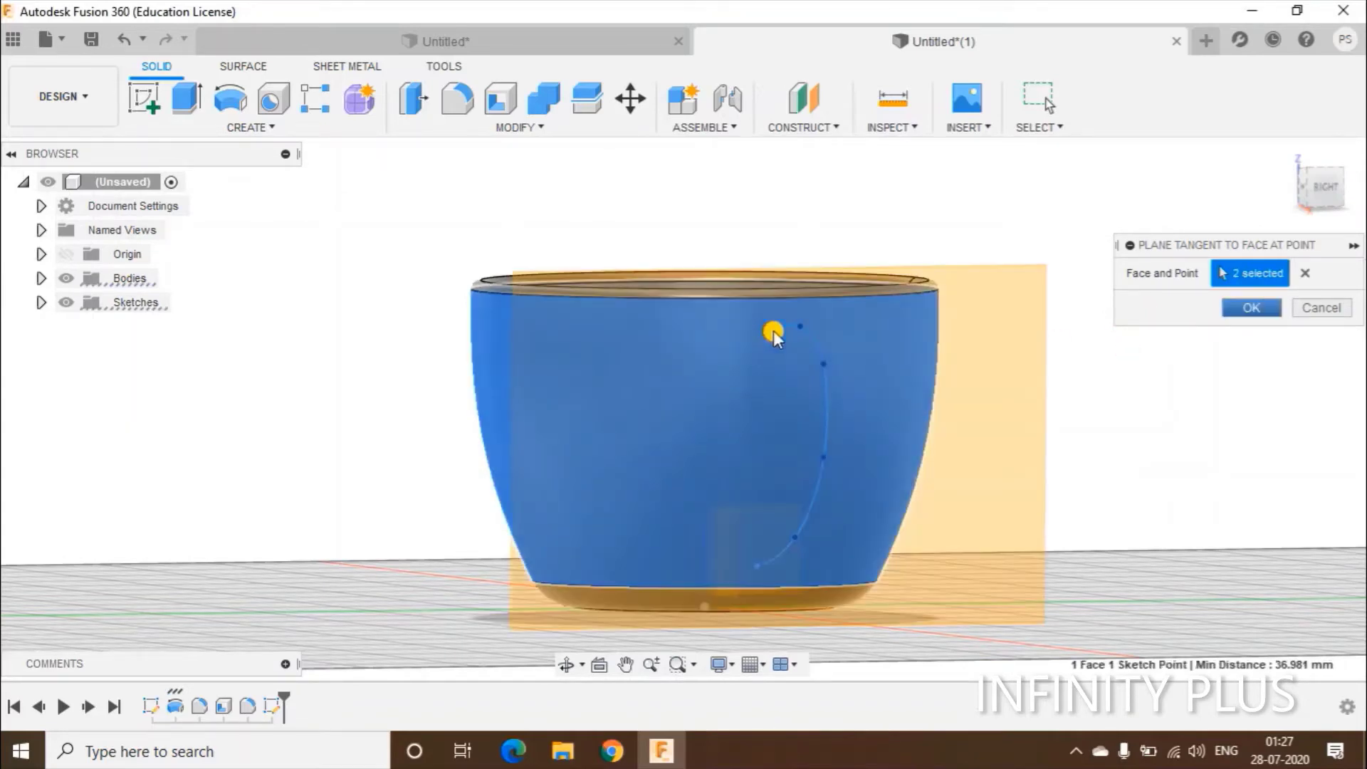
{"action": "left_click", "coordinate": [1251, 308]}
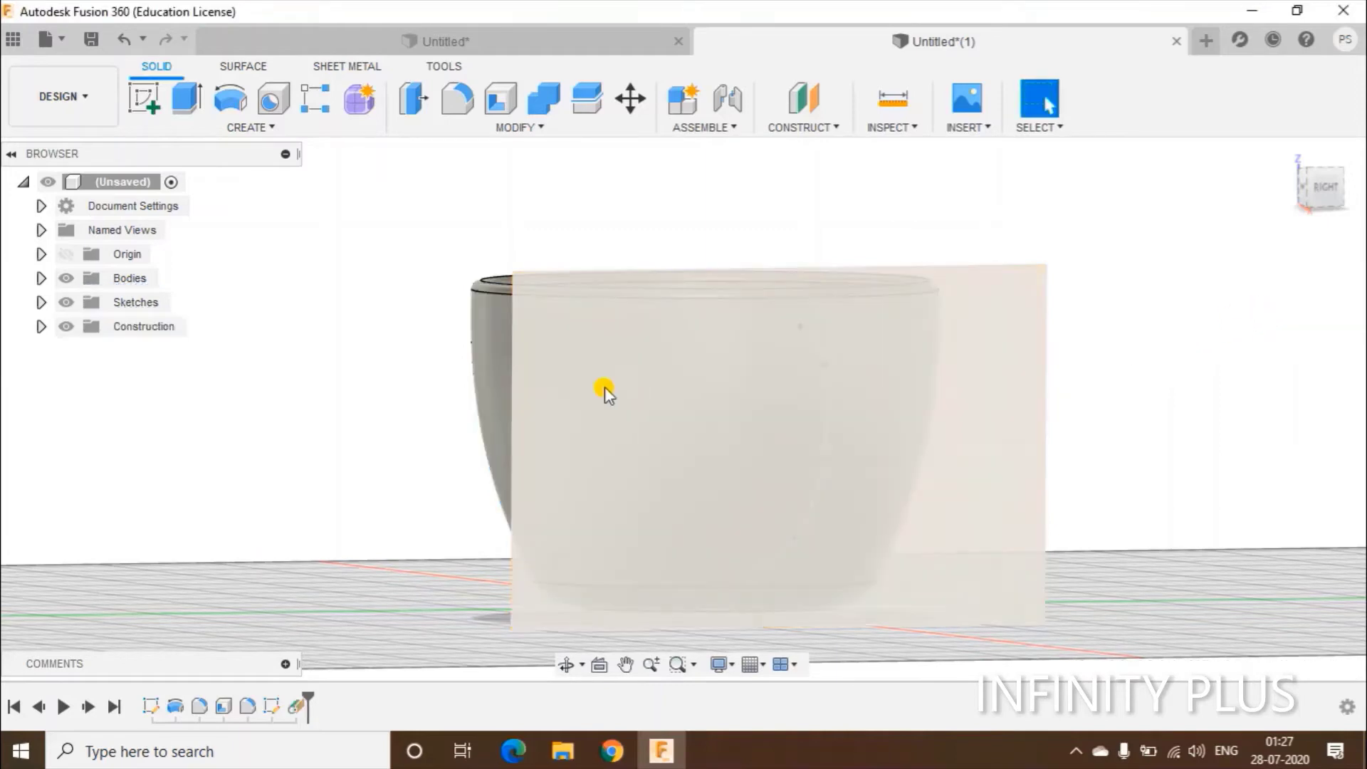
- Construct an offset plane at -2 mm from the tangent plane
{"action": "left_click", "coordinate": [806, 101]}
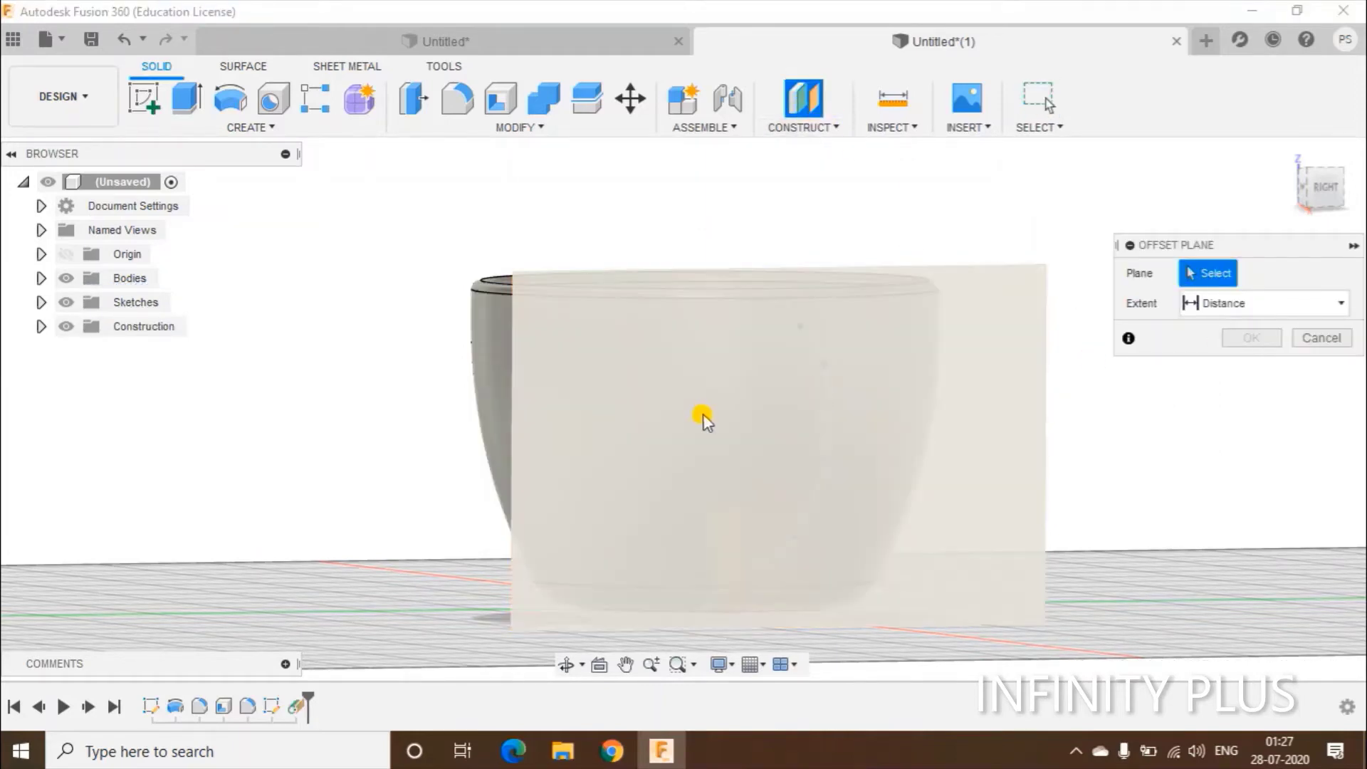
{"action": "left_click", "coordinate": [704, 404]}
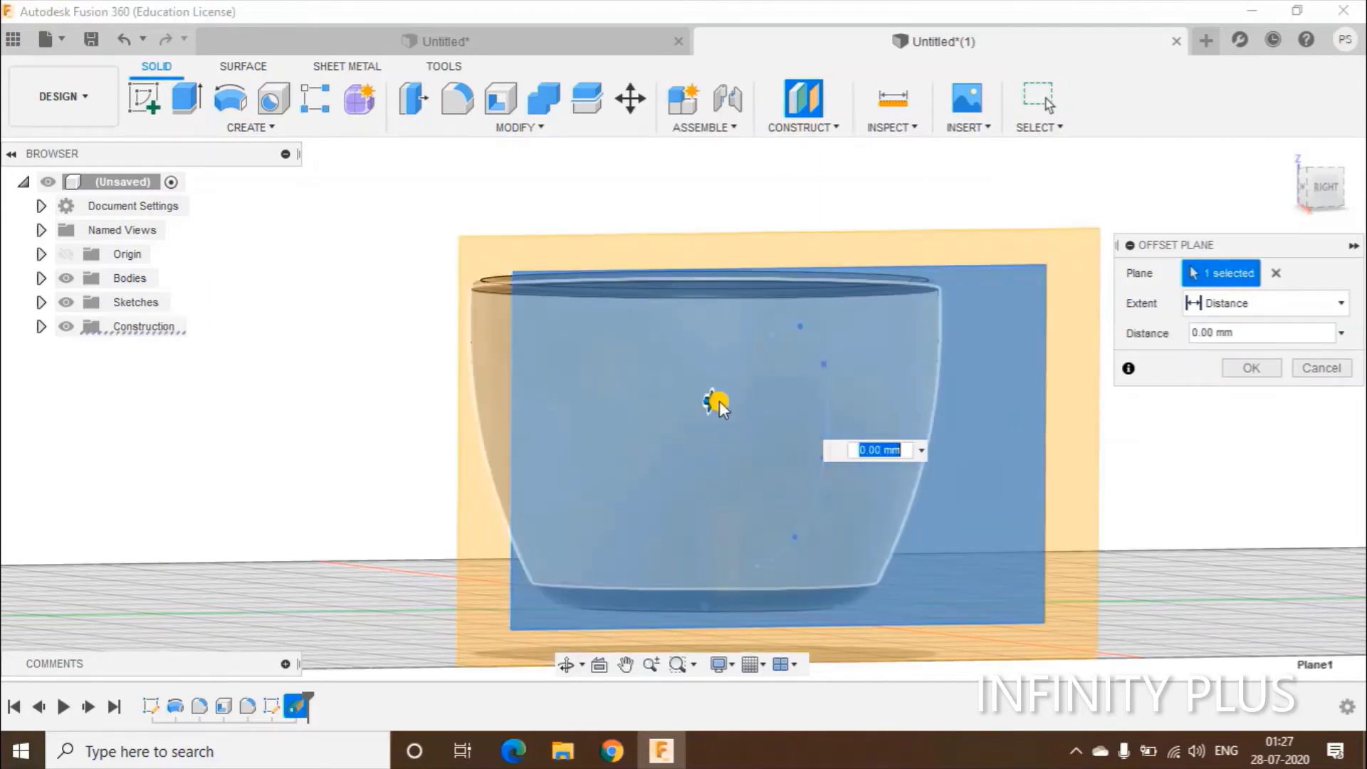
{"action": "type", "text": "-2"}
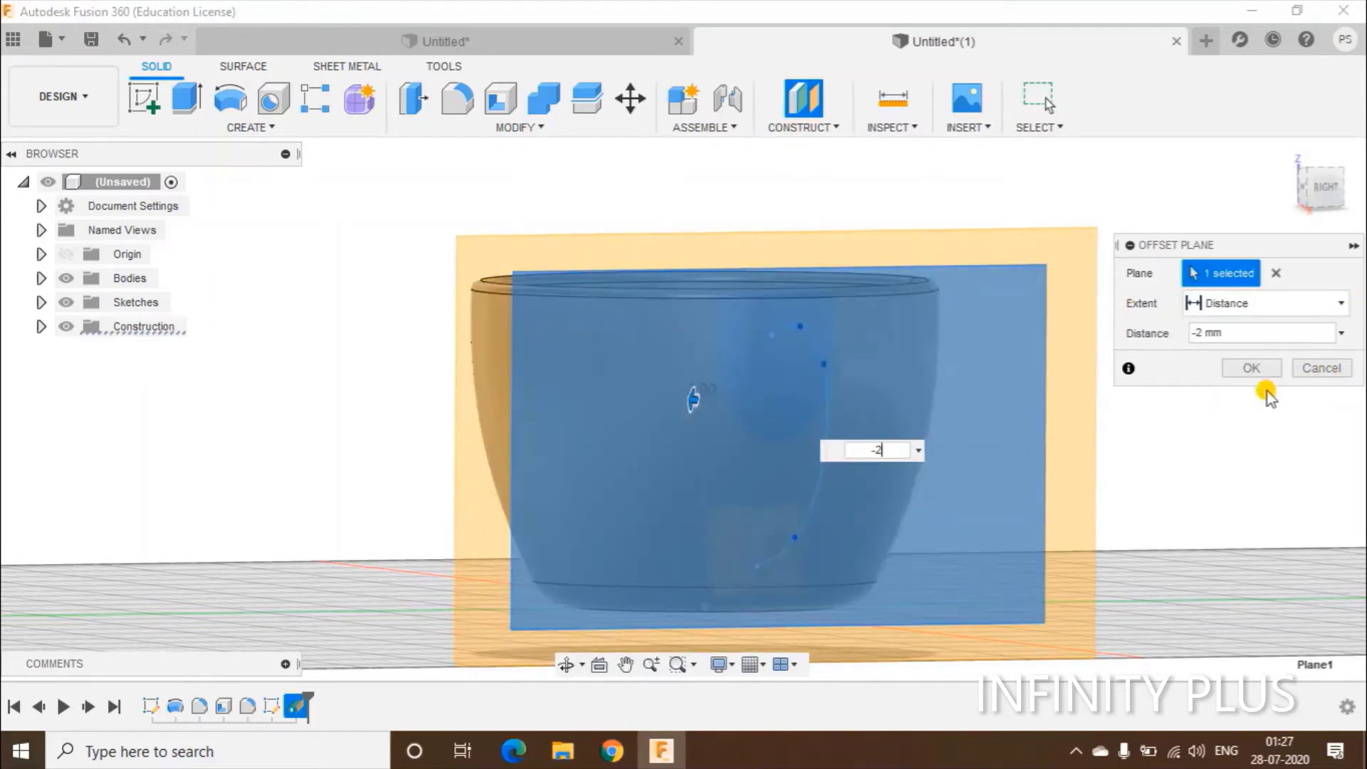
{"action": "left_click", "coordinate": [1253, 368]}
{"action": "middle_click_drag", "start_coordinate": [748, 448], "coordinate": [705, 445], "text": "shift"}
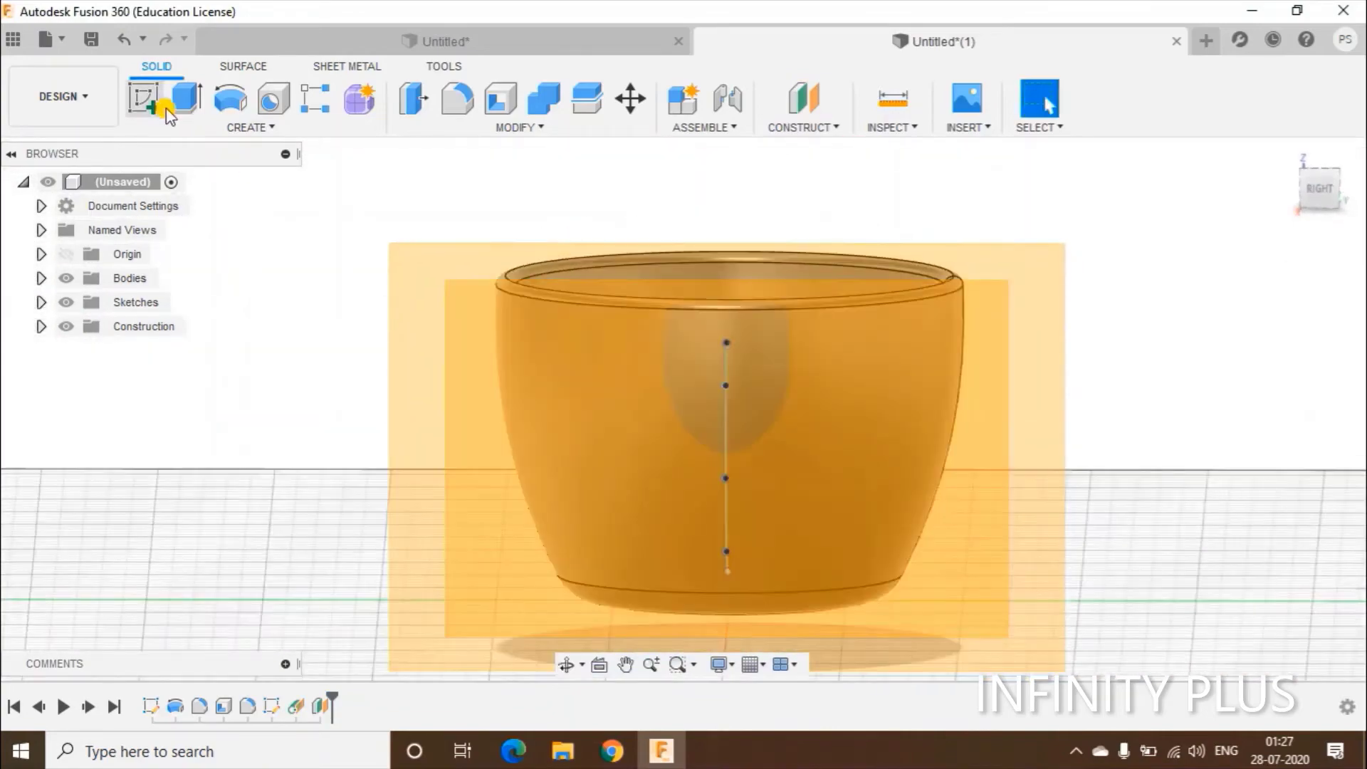
- Start a new sketch on the construction plane tangent to the cup's outer face
{"action": "left_click", "coordinate": [536, 386]}
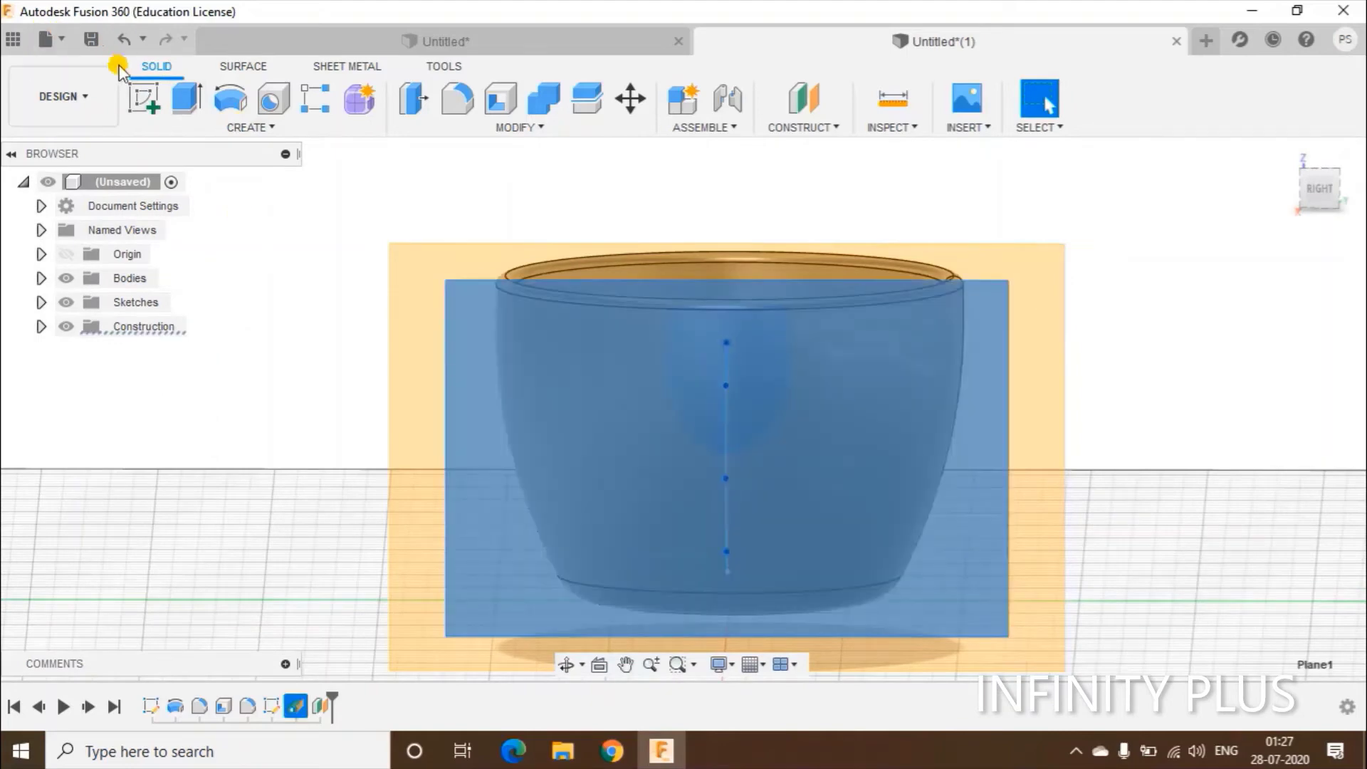
{"action": "left_click", "coordinate": [142, 96]}
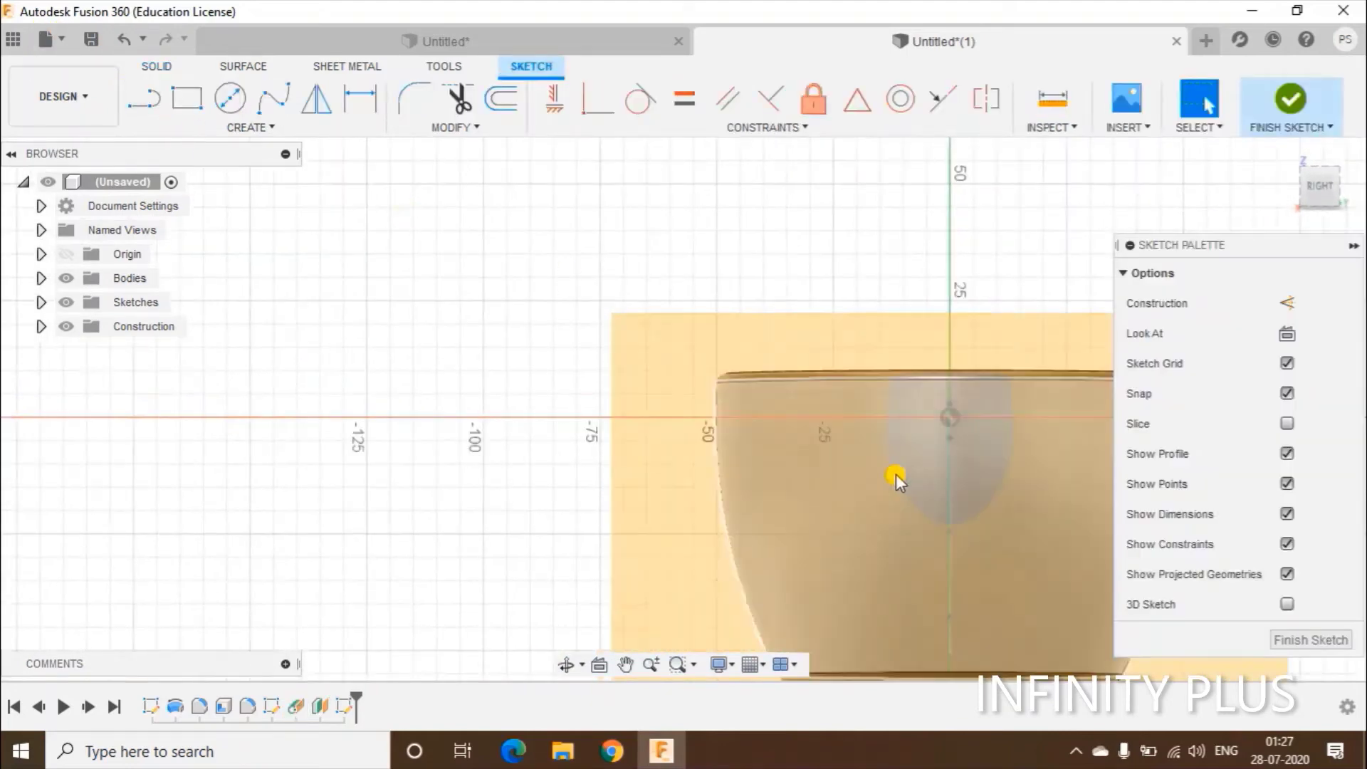
{"action": "mouse_move", "coordinate": [894, 472]}
{"action": "middle_mouse_down"}
{"action": "mouse_move", "coordinate": [815, 442]}
{"action": "mouse_move", "coordinate": [570, 418]}
{"action": "mouse_move", "coordinate": [636, 377]}
{"action": "middle_mouse_up"}
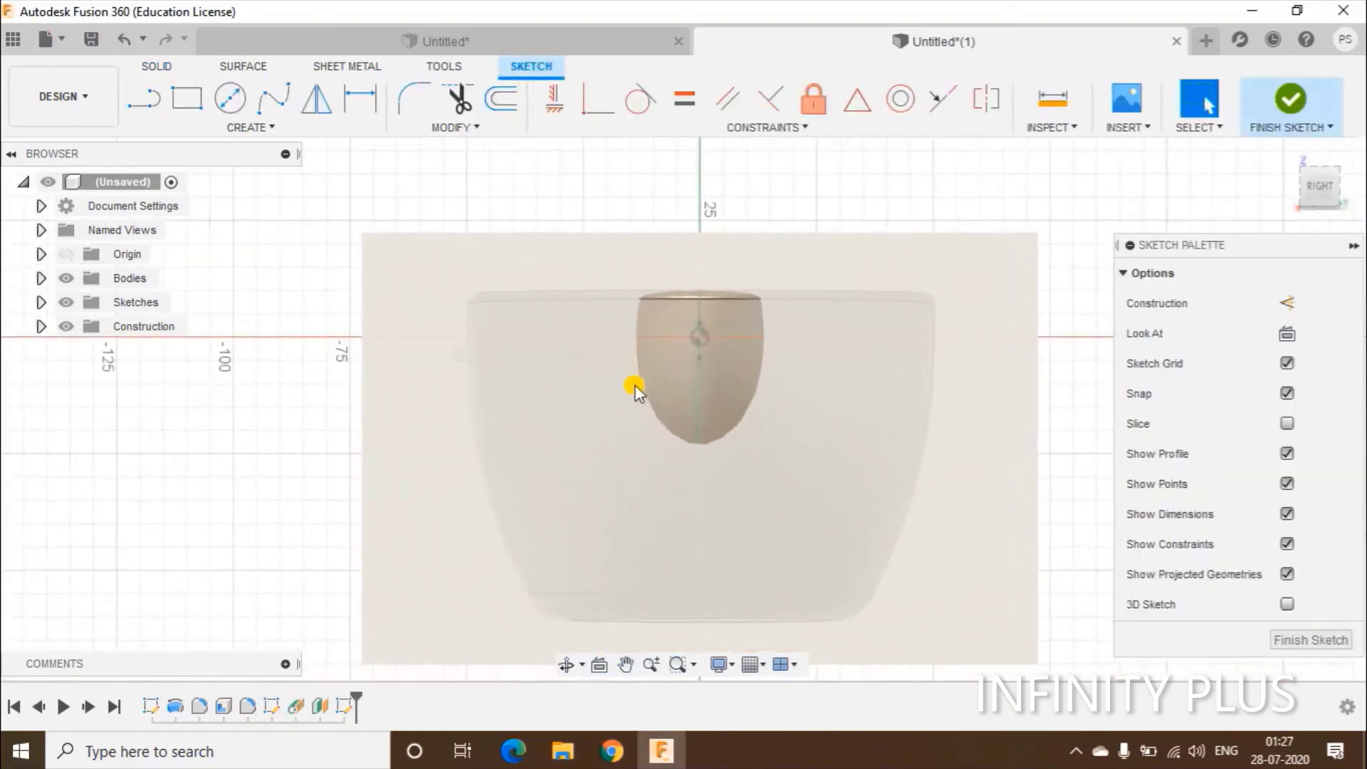
- Draw a center rectangle 14 mm wide and 8 mm high, centred on the sketch origin at the upper end of the handle spline
{"action": "left_click", "coordinate": [185, 108]}
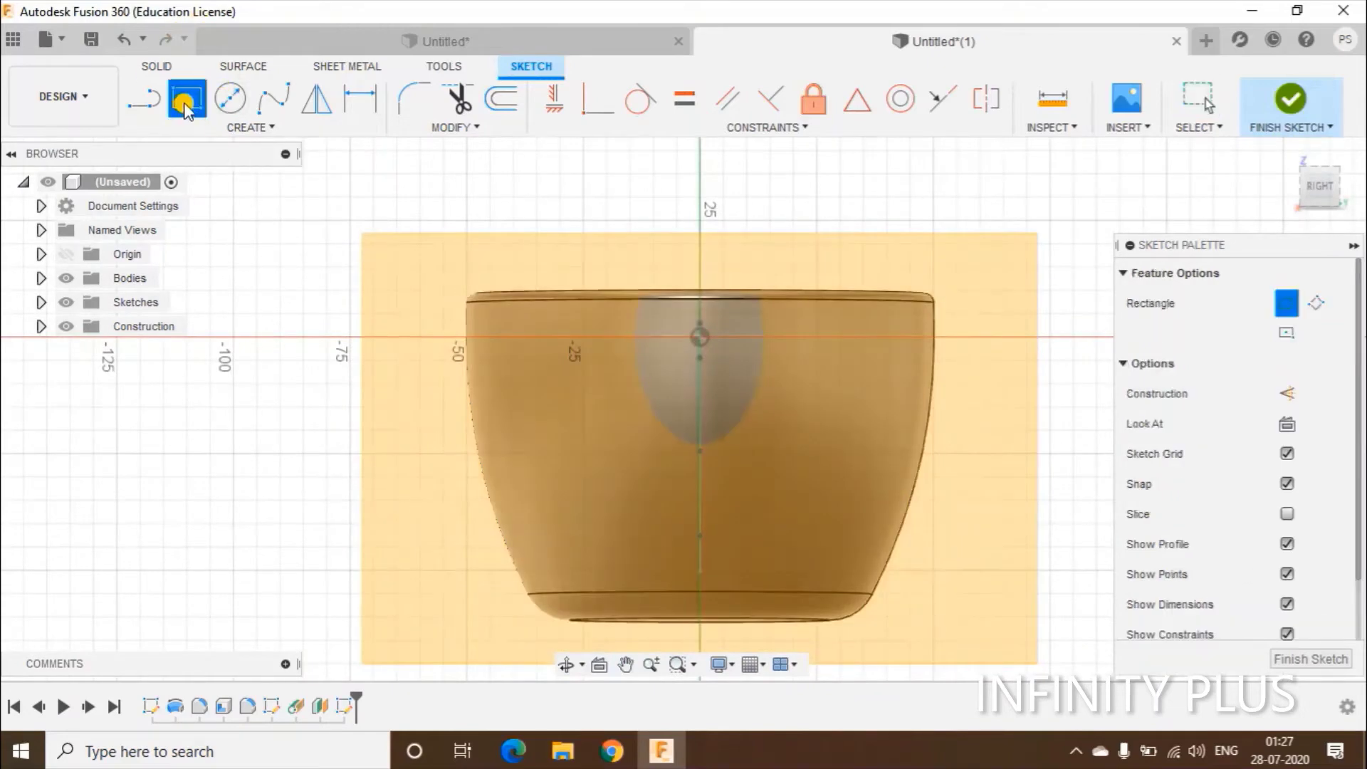
{"action": "left_click", "coordinate": [246, 127]}
{"action": "mouse_move", "coordinate": [281, 196]}
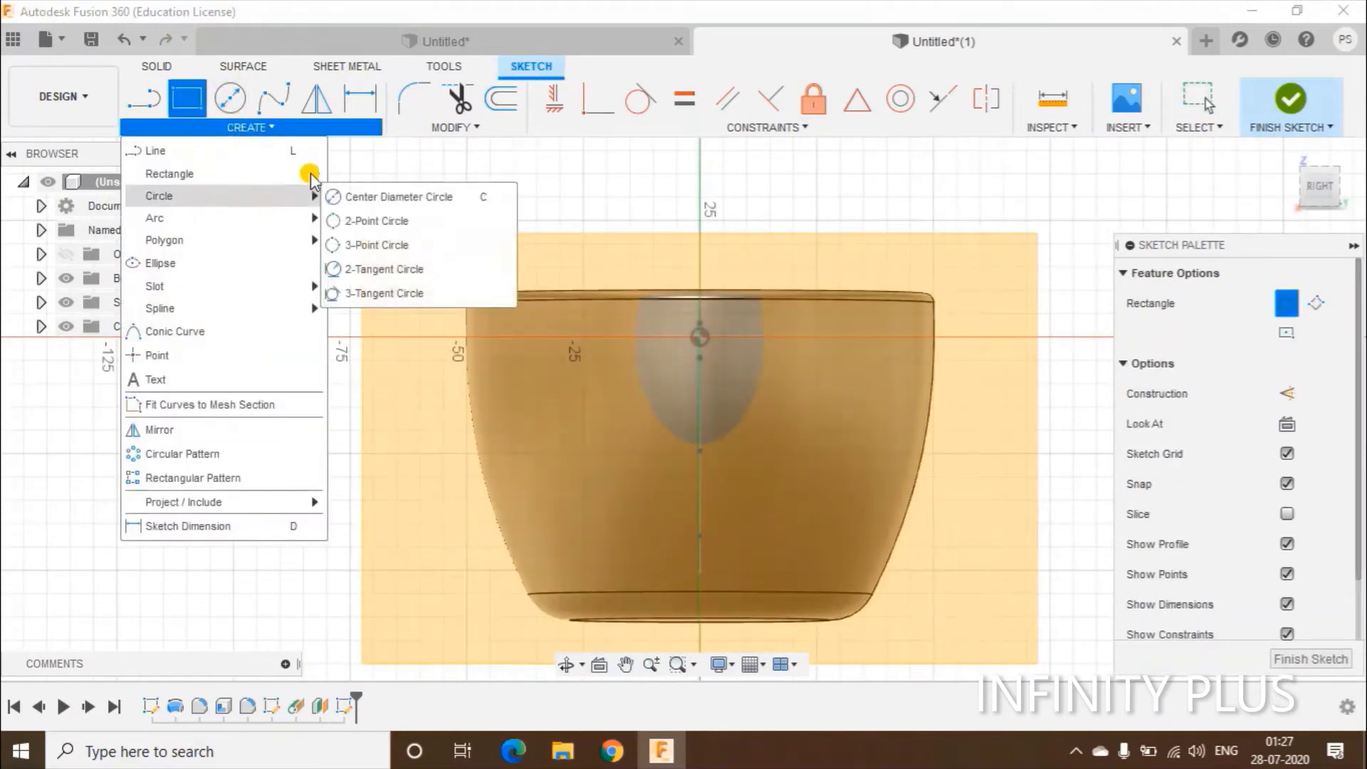
{"action": "mouse_move", "coordinate": [314, 174]}
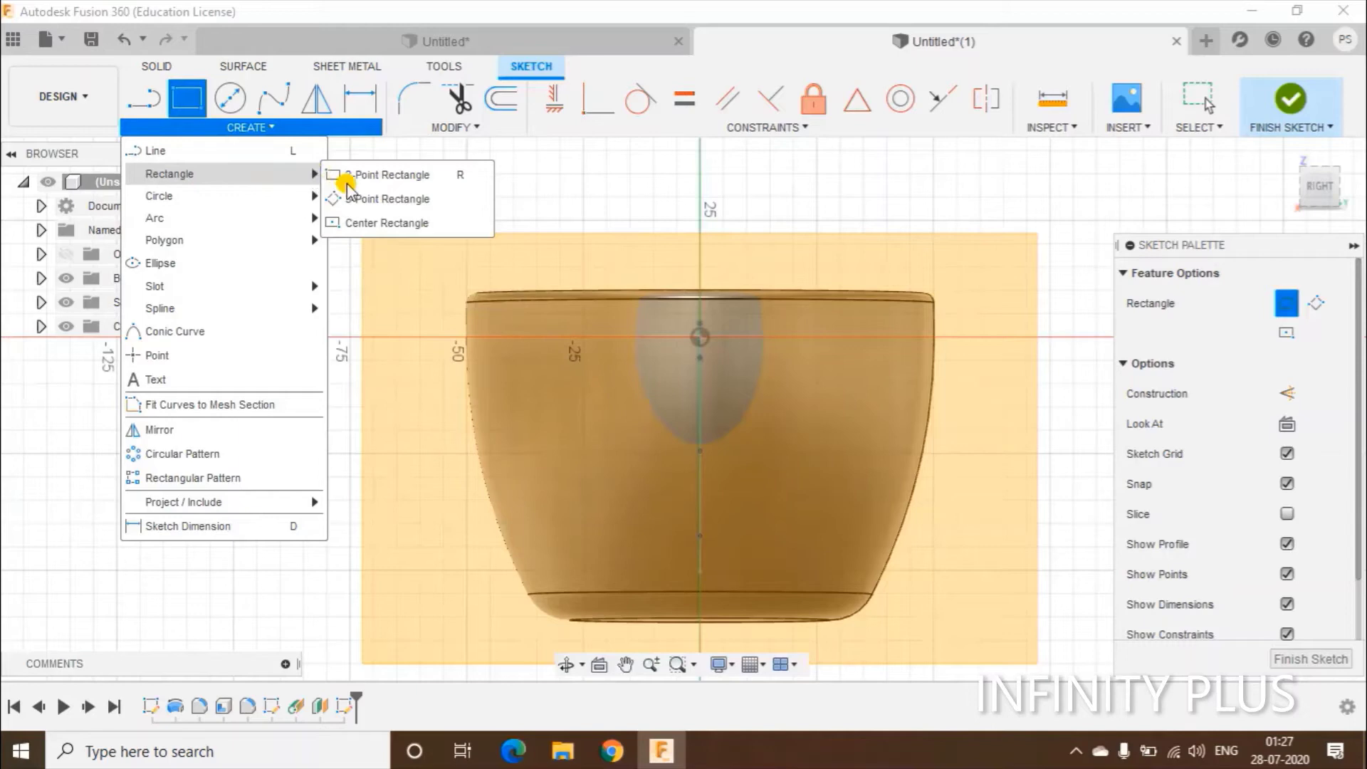
{"action": "left_click", "coordinate": [349, 224]}
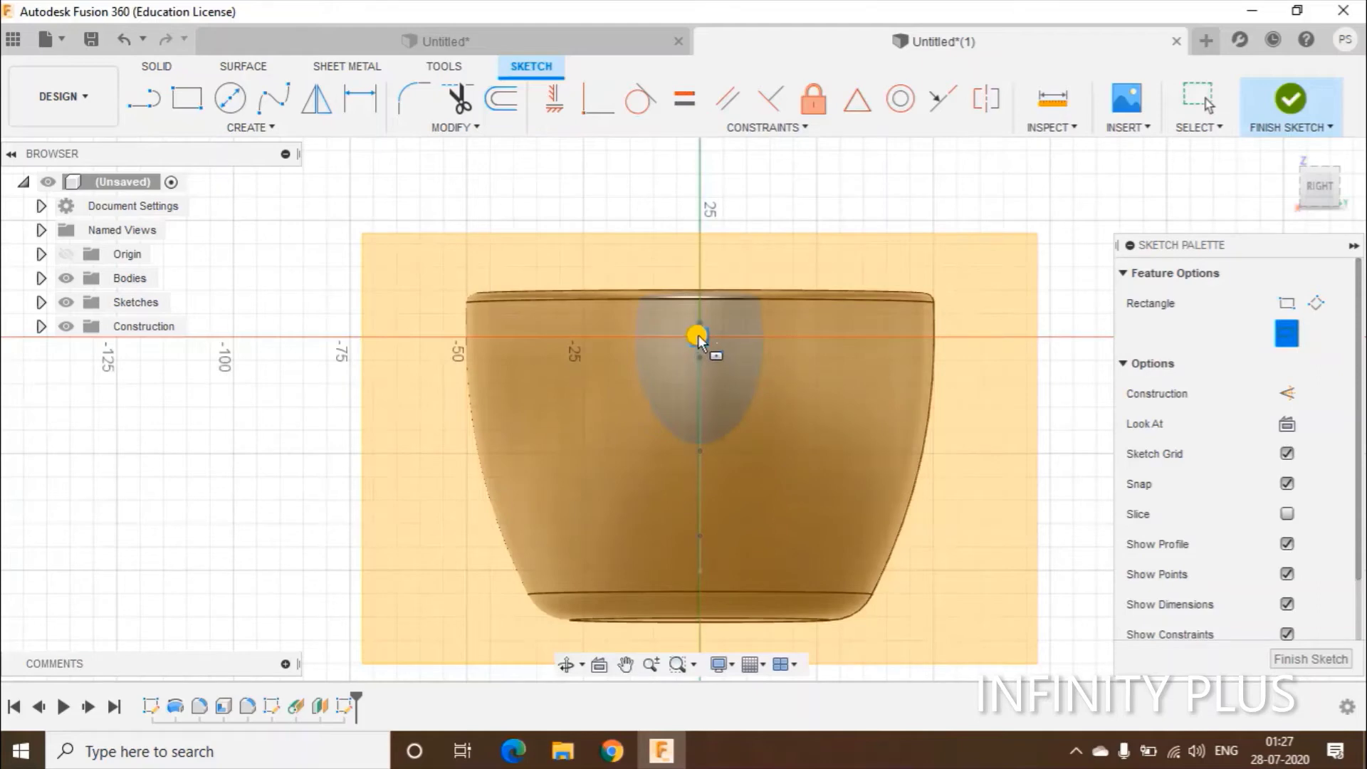
{"action": "left_click", "coordinate": [705, 351]}
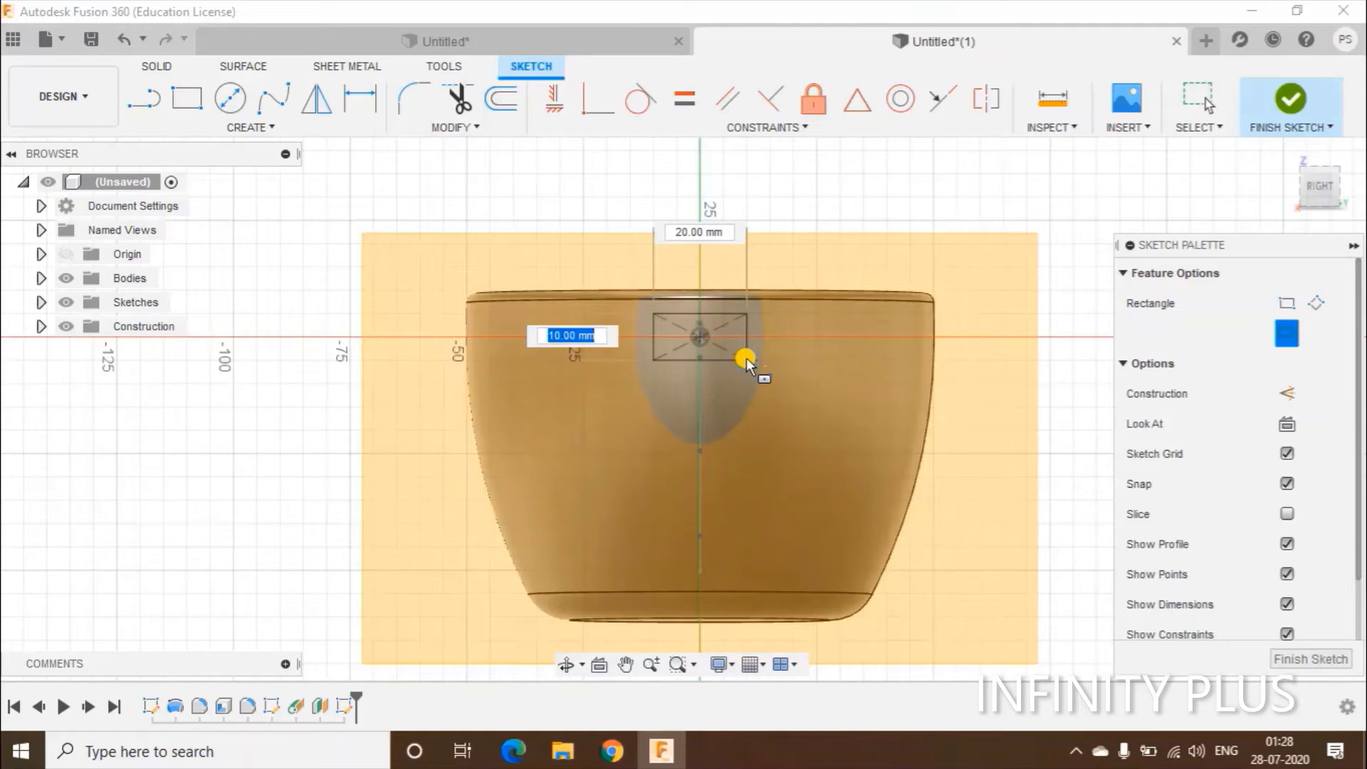
{"action": "type", "text": "8"}
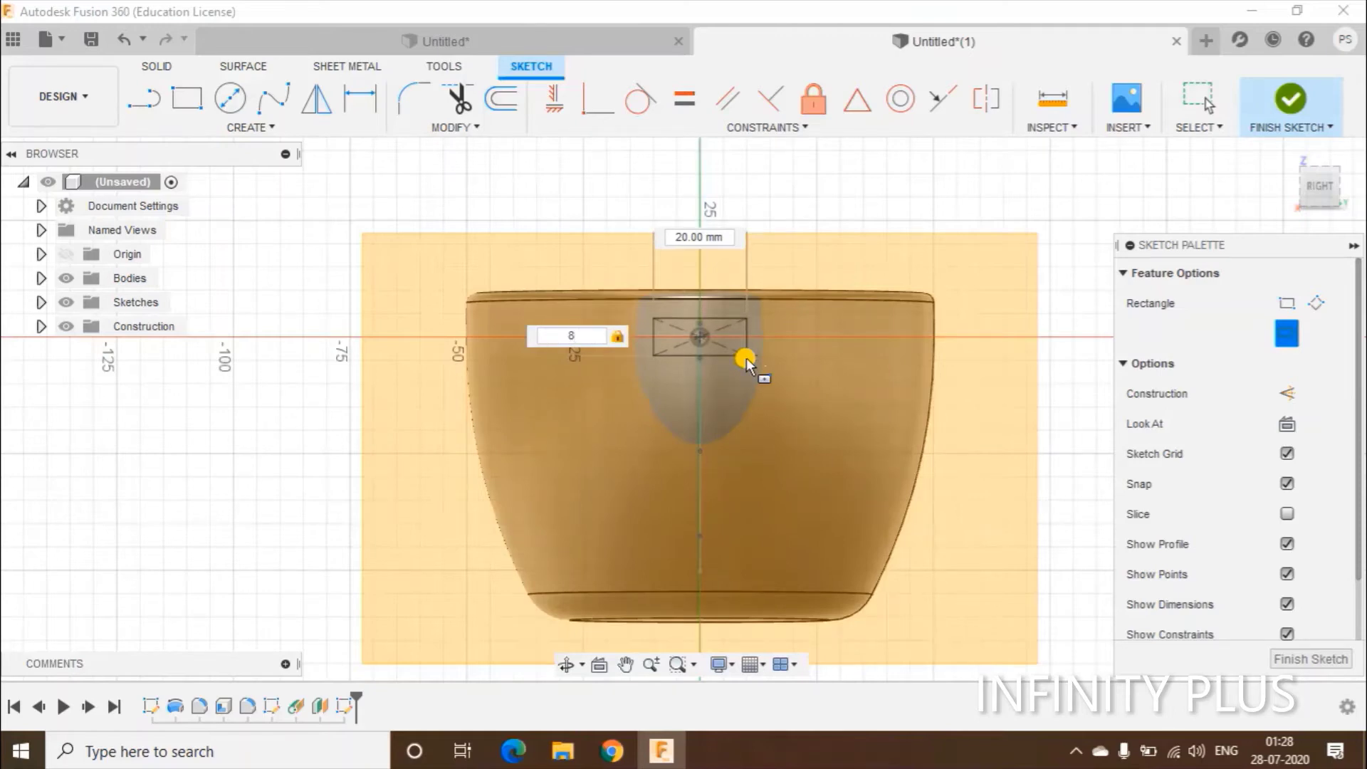
{"action": "key", "text": "Tab"}
{"action": "type", "text": "1"}
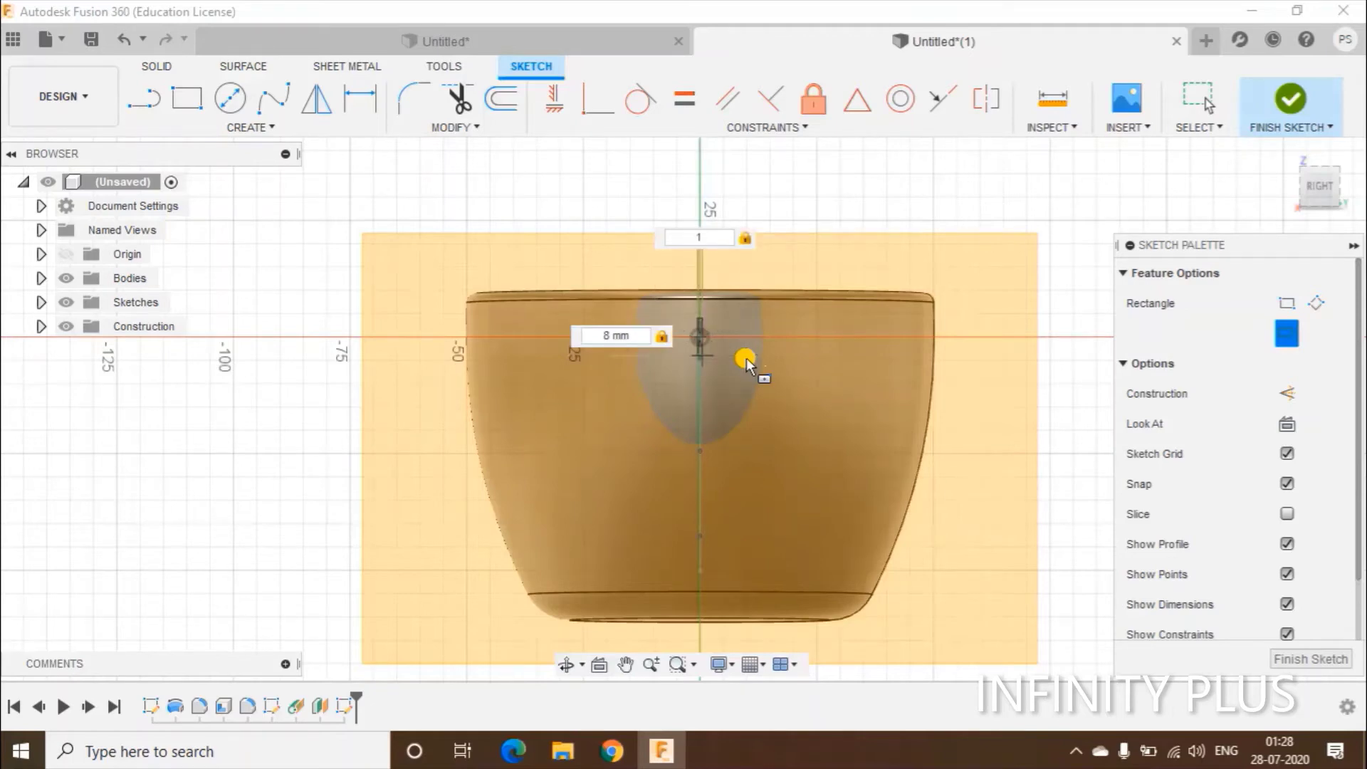
{"action": "type", "text": "4"}
{"action": "key", "text": "Return"}
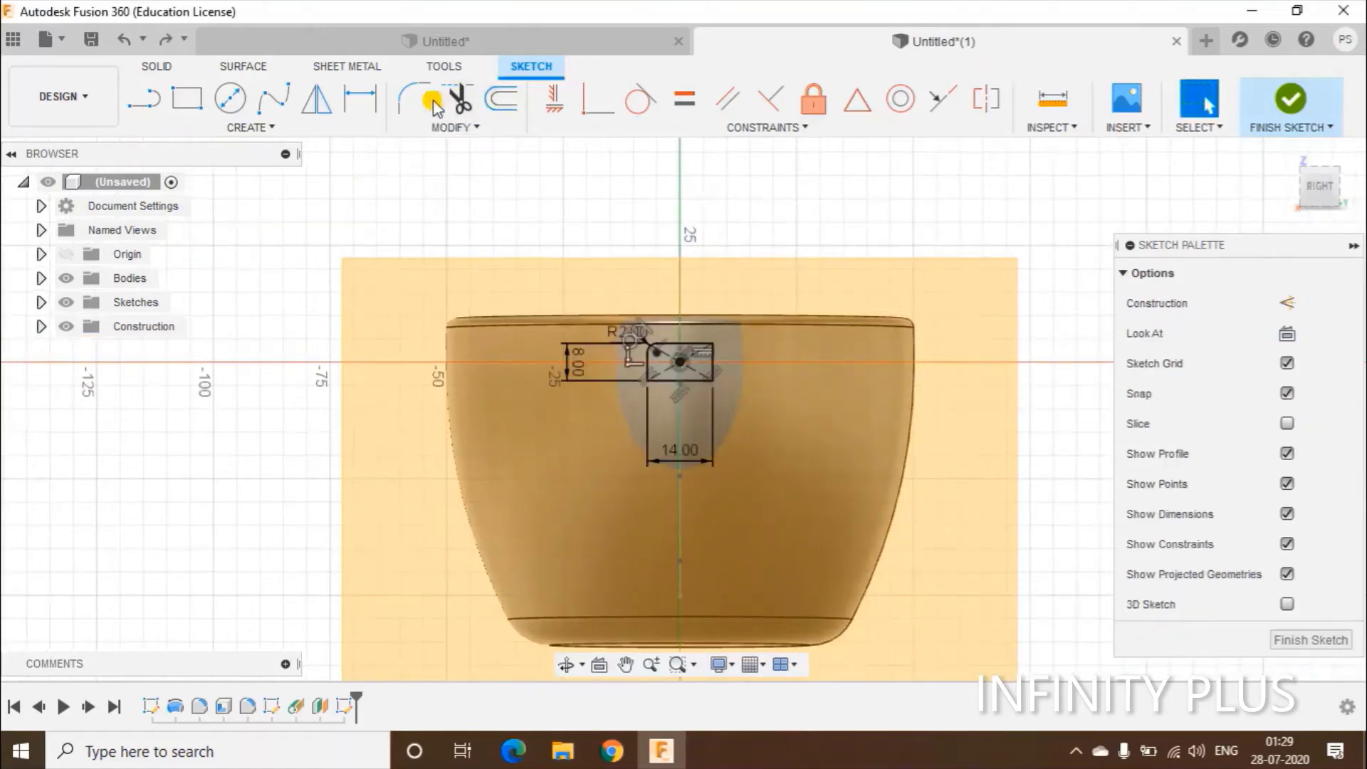
- Apply 2 mm sketch fillets to the three remaining sharp corners of the handle profile rectangle
{"action": "left_click", "coordinate": [433, 103]}
{"action": "scroll", "coordinate": [656, 415], "scroll_direction": "up", "scroll_amount": 5}
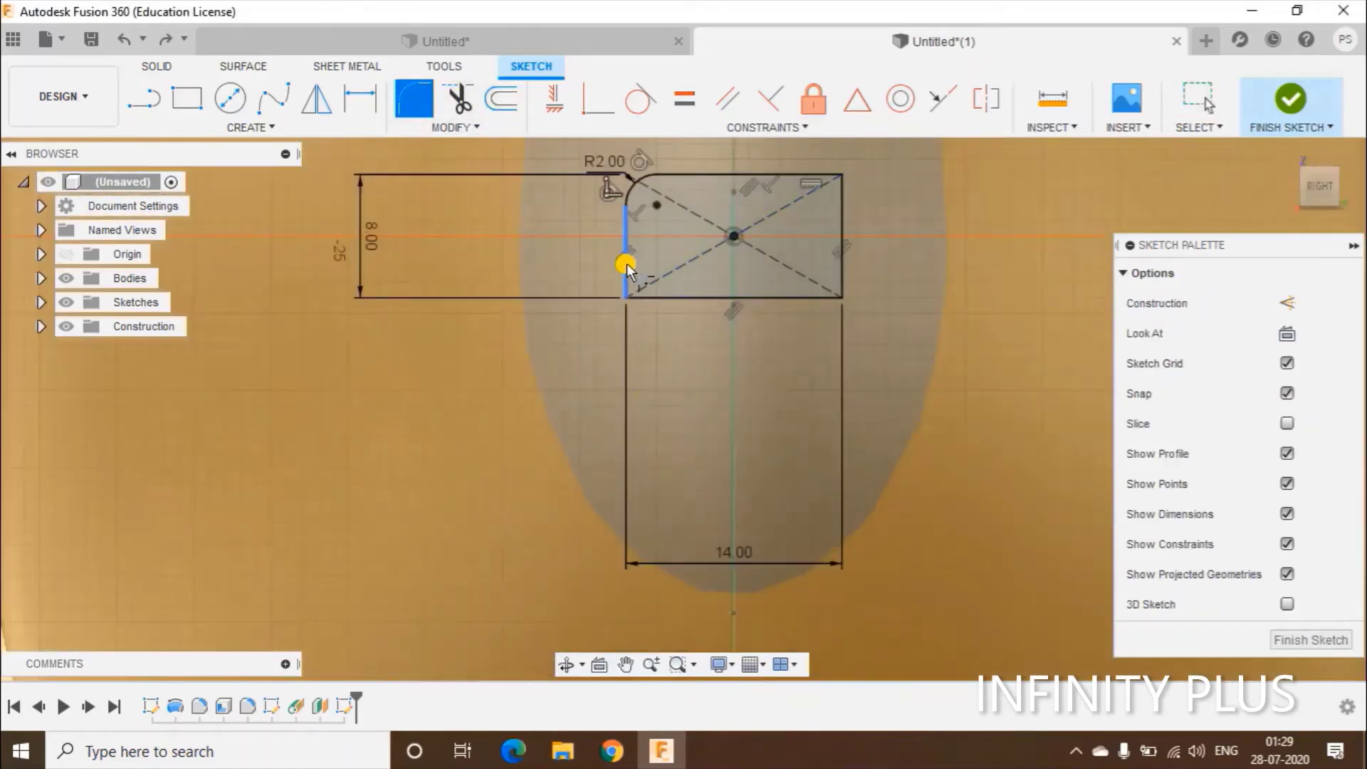
{"action": "left_click", "coordinate": [626, 269]}
{"action": "left_click", "coordinate": [652, 297]}
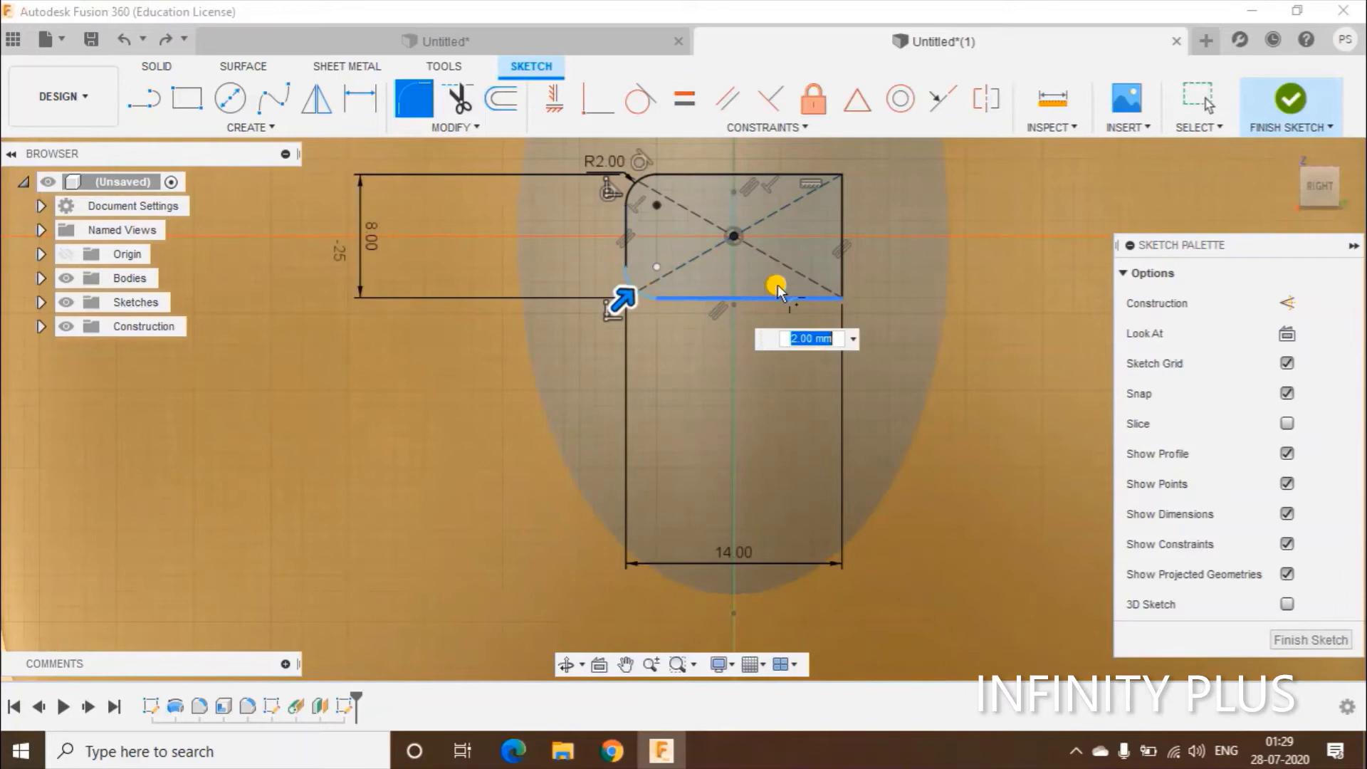
{"action": "left_click", "coordinate": [840, 260]}
{"action": "left_click", "coordinate": [818, 293]}
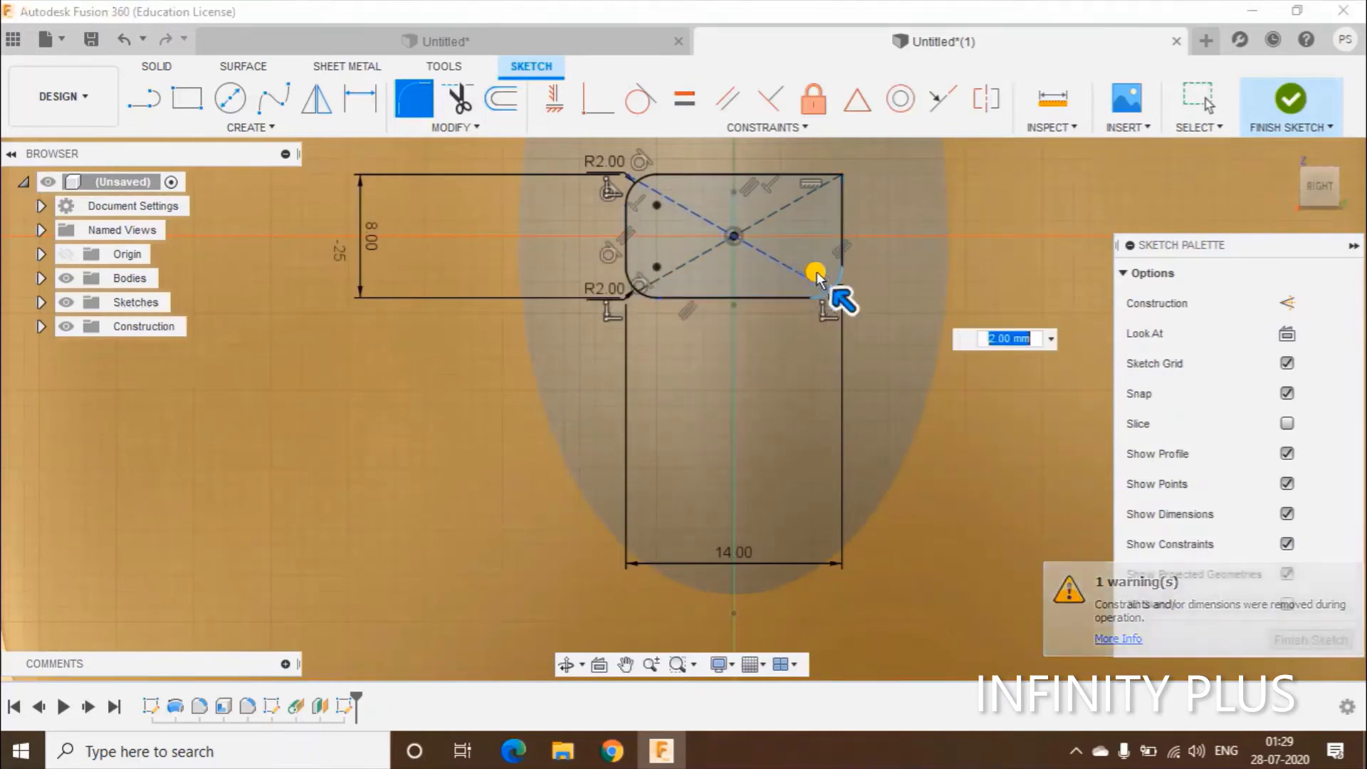
{"action": "left_click", "coordinate": [838, 198]}
{"action": "left_click", "coordinate": [818, 178]}
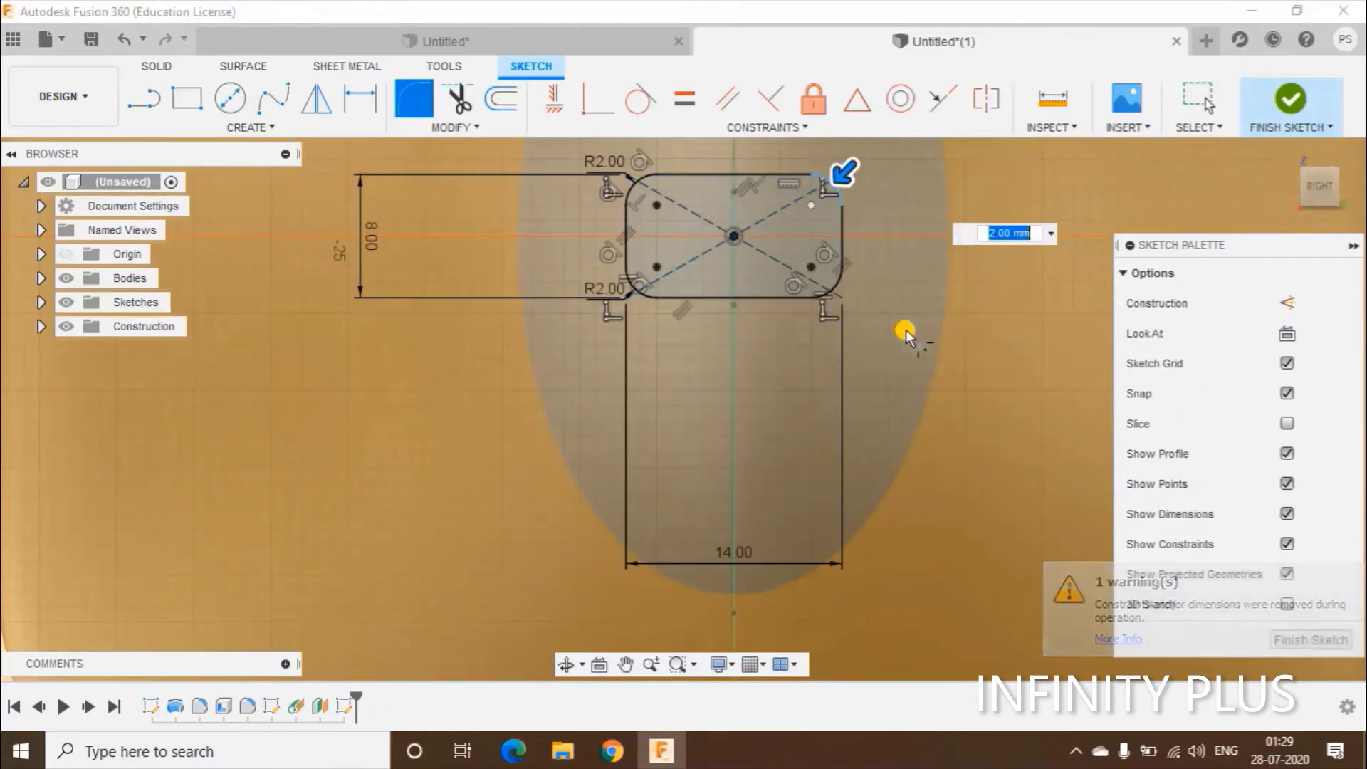
- Finish the handle profile sketch and hide the construction planes
{"action": "left_click", "coordinate": [1306, 640]}
{"action": "scroll", "coordinate": [576, 448], "scroll_direction": "down", "scroll_amount": 5}
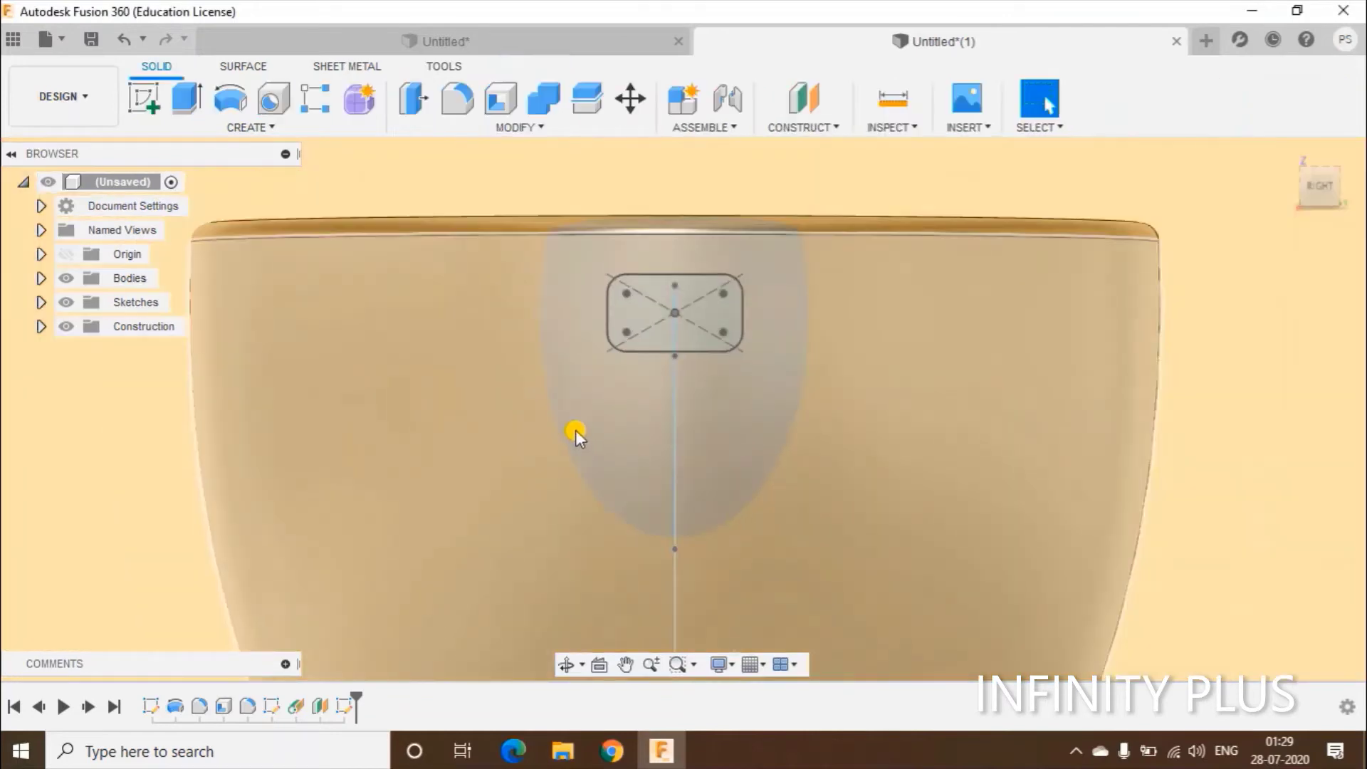
{"action": "left_click", "coordinate": [65, 326]}
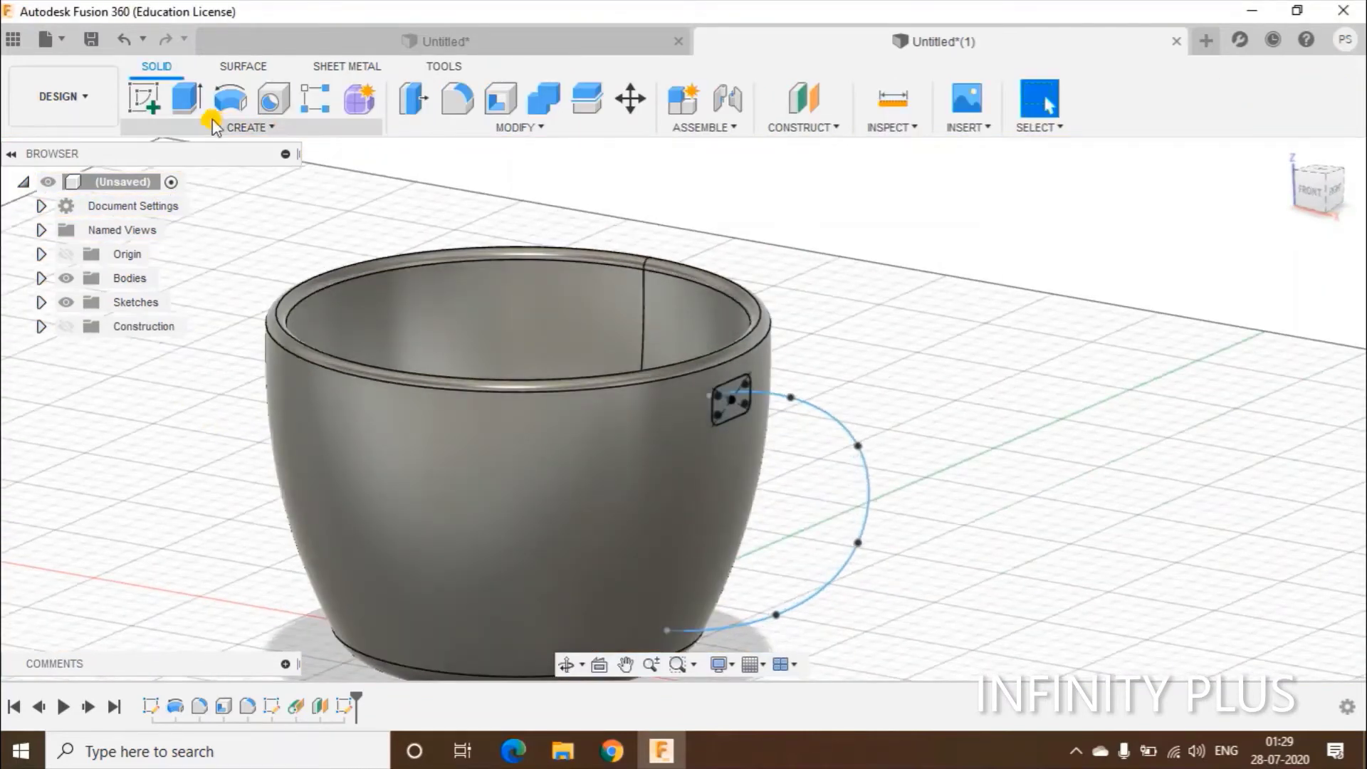
- Sweep the rounded rectangle profile along the handle spline as a single path, using the Join operation to attach it to the cup
{"action": "left_click", "coordinate": [260, 129]}
{"action": "left_click", "coordinate": [168, 160]}
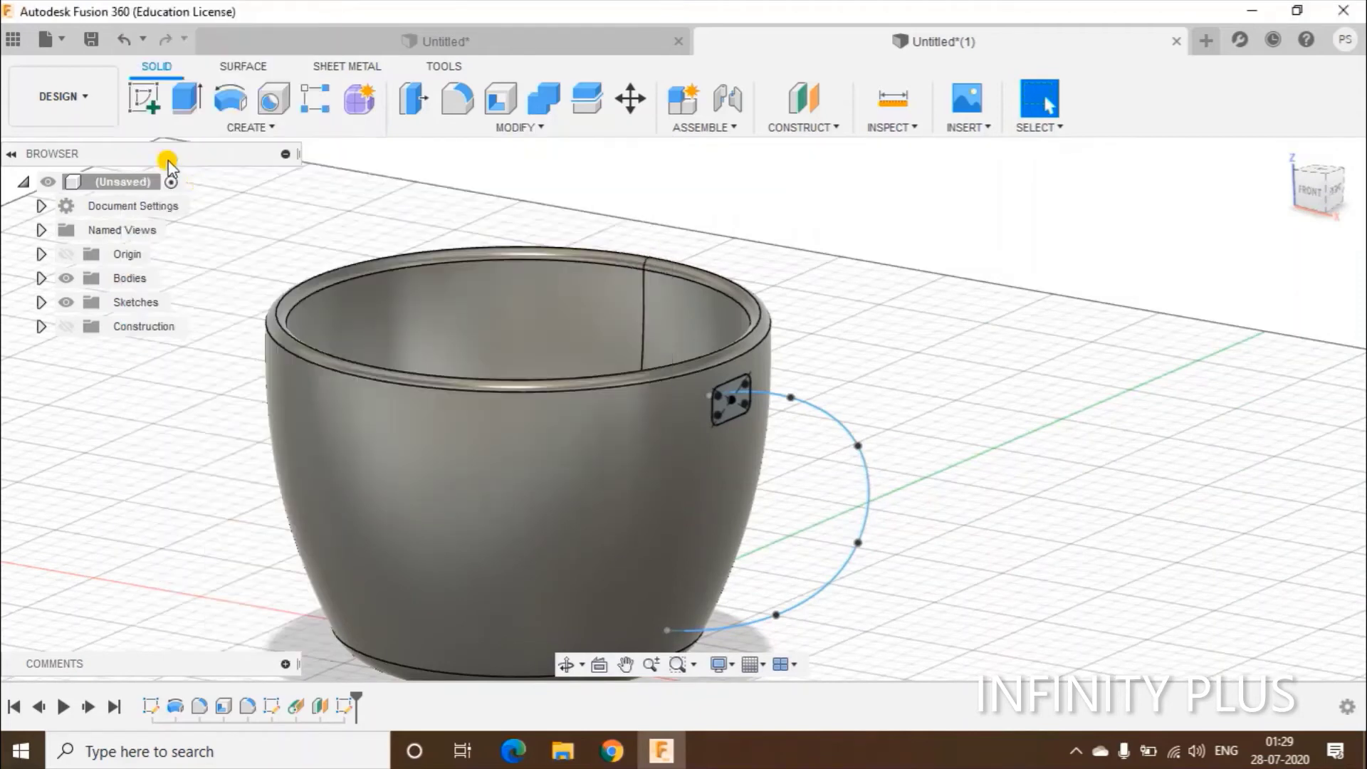
{"action": "left_click", "coordinate": [736, 408]}
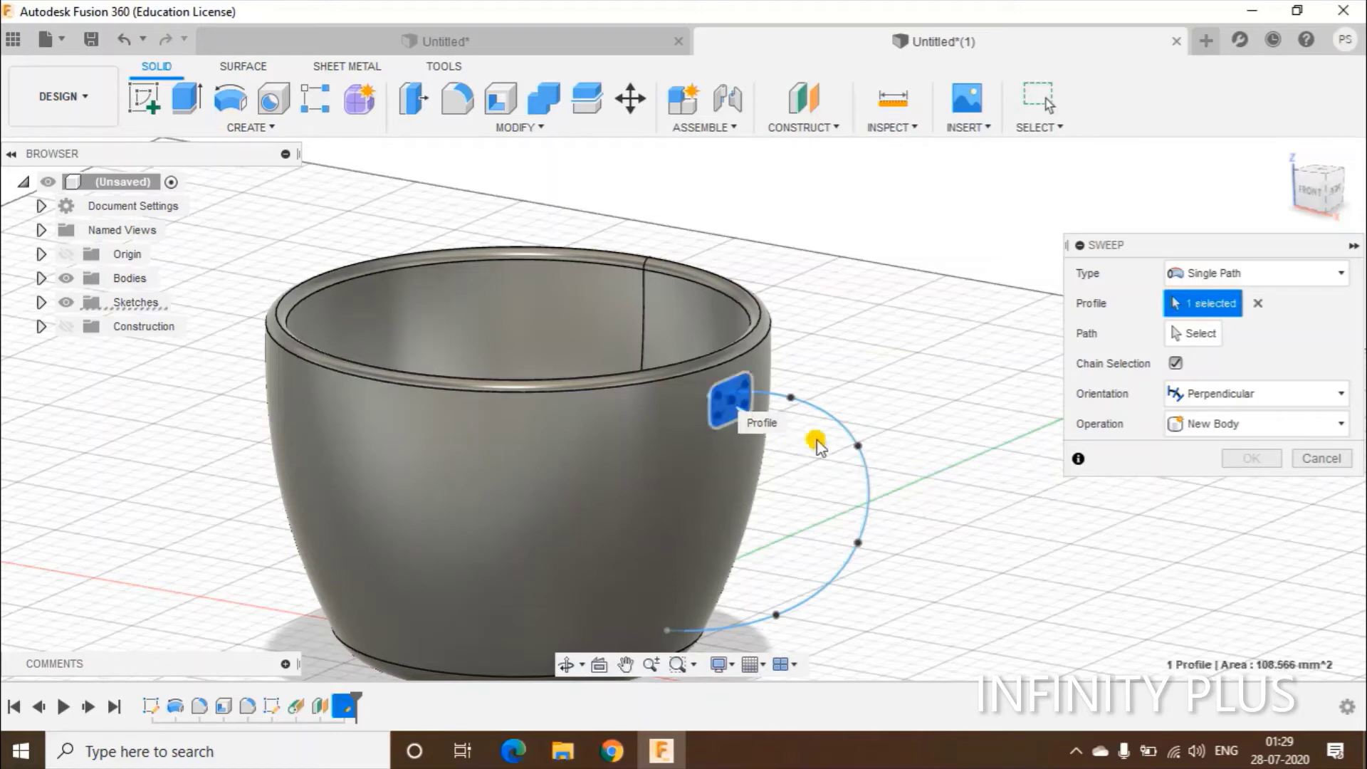
{"action": "left_click", "coordinate": [1199, 339]}
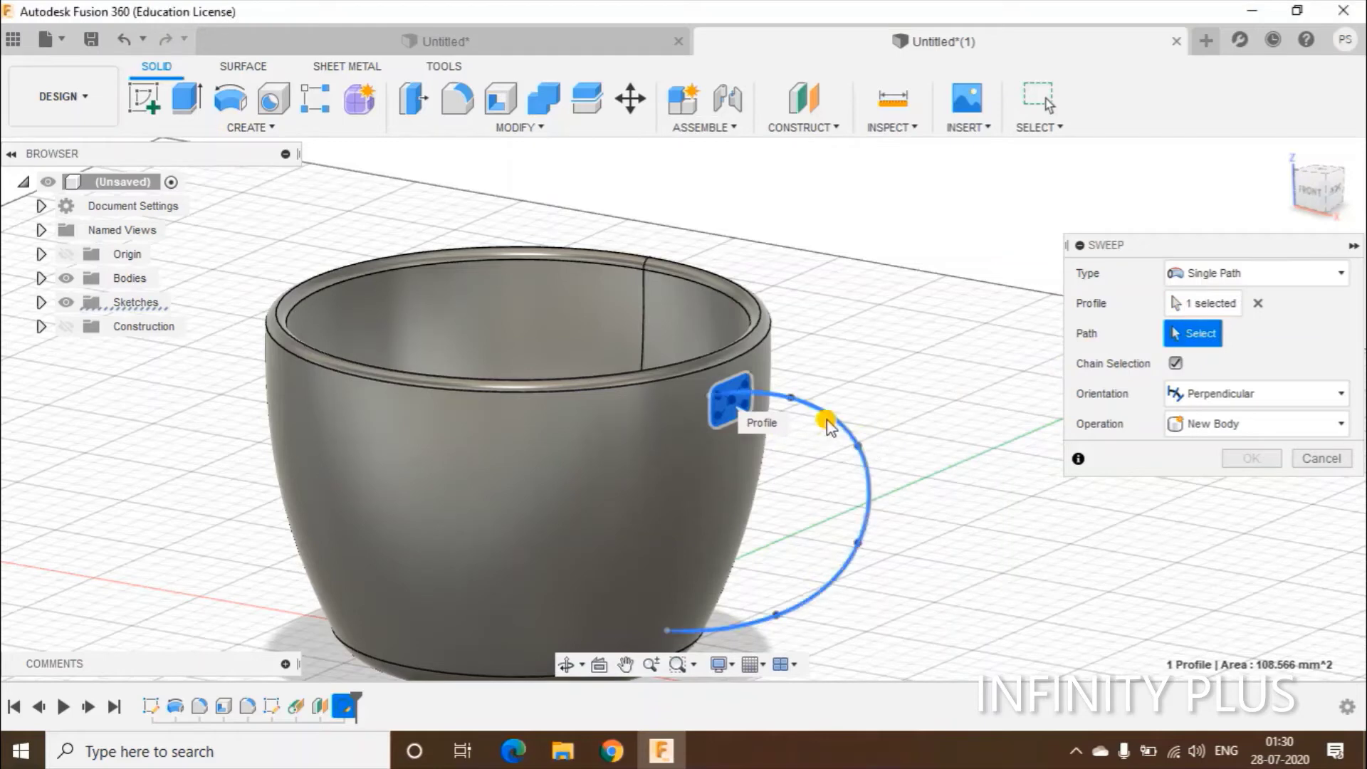
{"action": "left_click", "coordinate": [825, 425]}
{"action": "left_click", "coordinate": [1247, 544]}
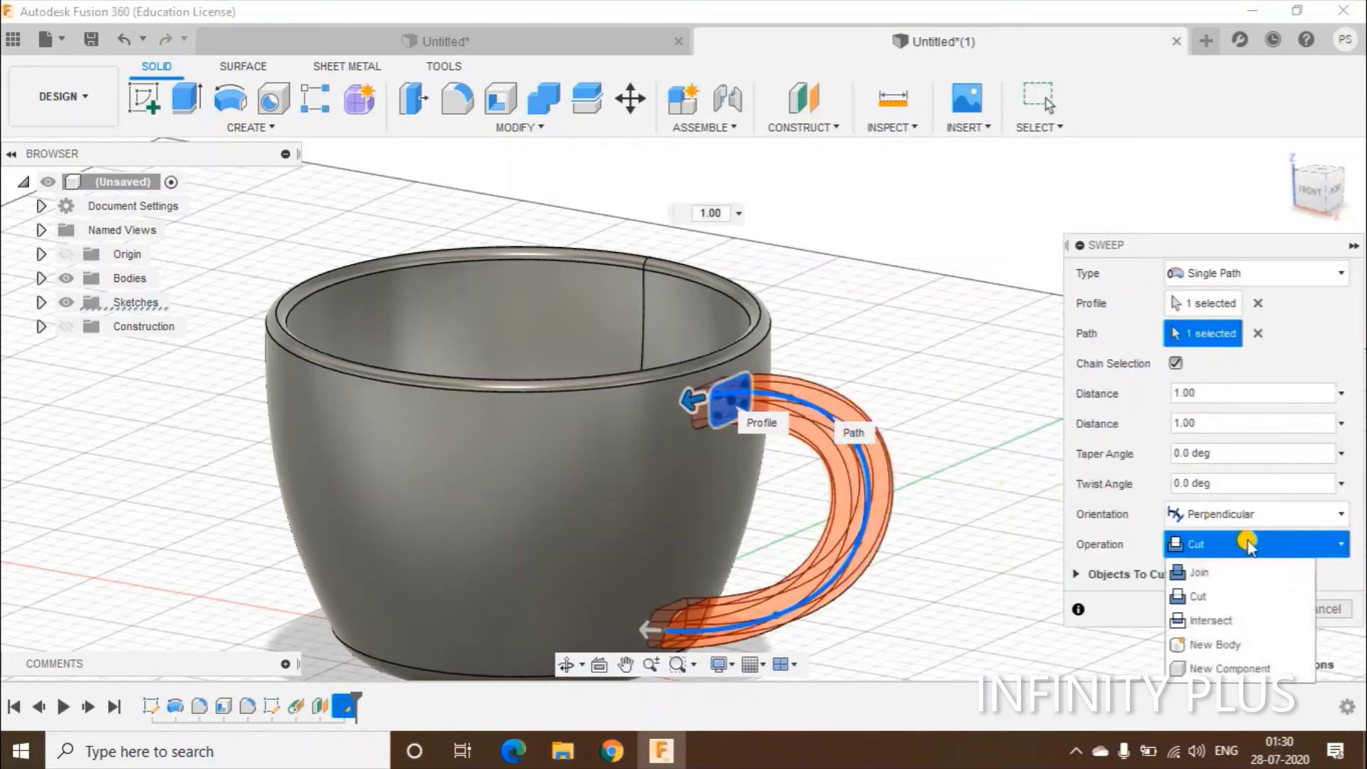
{"action": "left_click", "coordinate": [1208, 571]}
{"action": "left_click", "coordinate": [1251, 583]}
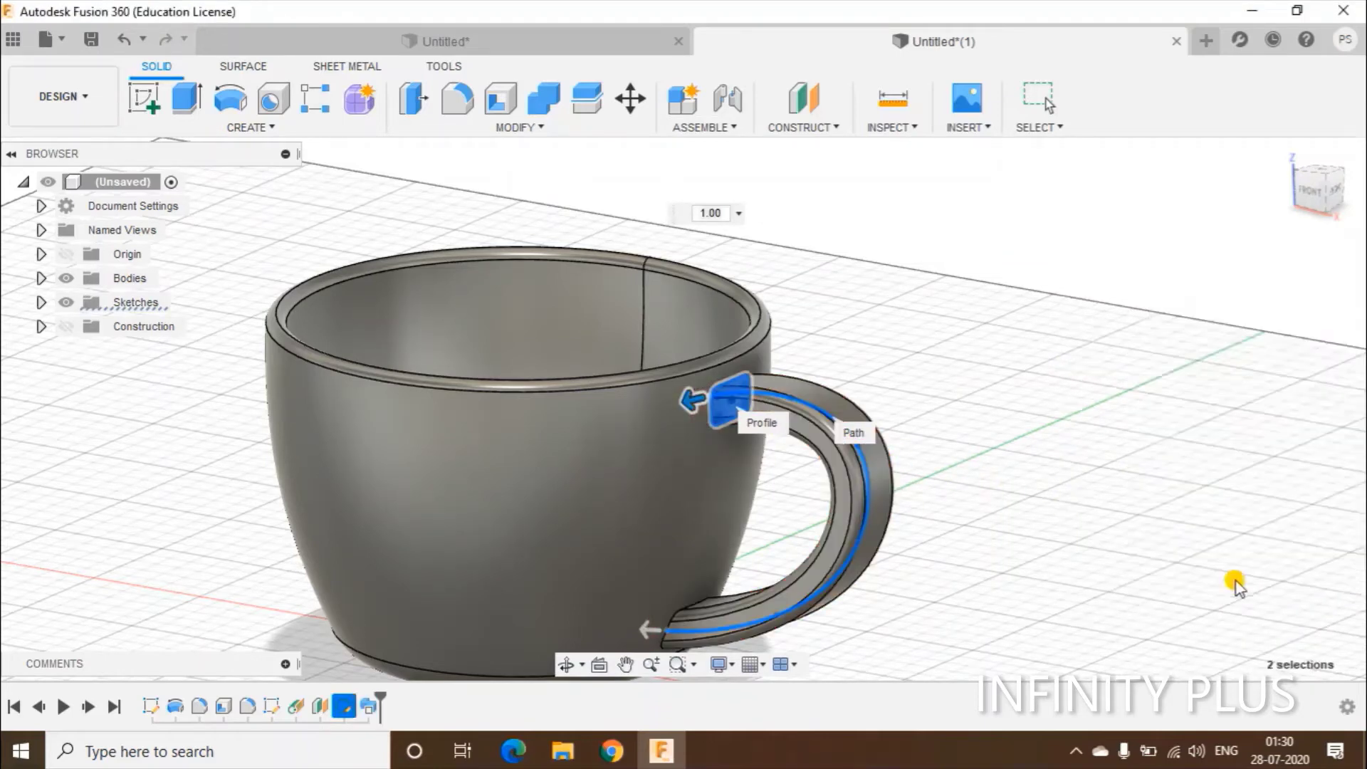
- Start a new sketch on the vertical front origin plane, with free space beside the cup's handle
{"action": "middle_click_drag", "start_coordinate": [1013, 515], "coordinate": [1003, 458], "text": "shift"}
{"action": "scroll", "coordinate": [985, 492], "scroll_direction": "down", "scroll_amount": 2}
{"action": "middle_click_drag", "start_coordinate": [963, 406], "coordinate": [653, 289]}
{"action": "scroll", "coordinate": [893, 382], "scroll_direction": "down", "scroll_amount": 1}
{"action": "middle_click_drag", "start_coordinate": [938, 367], "coordinate": [1061, 407], "text": "shift"}
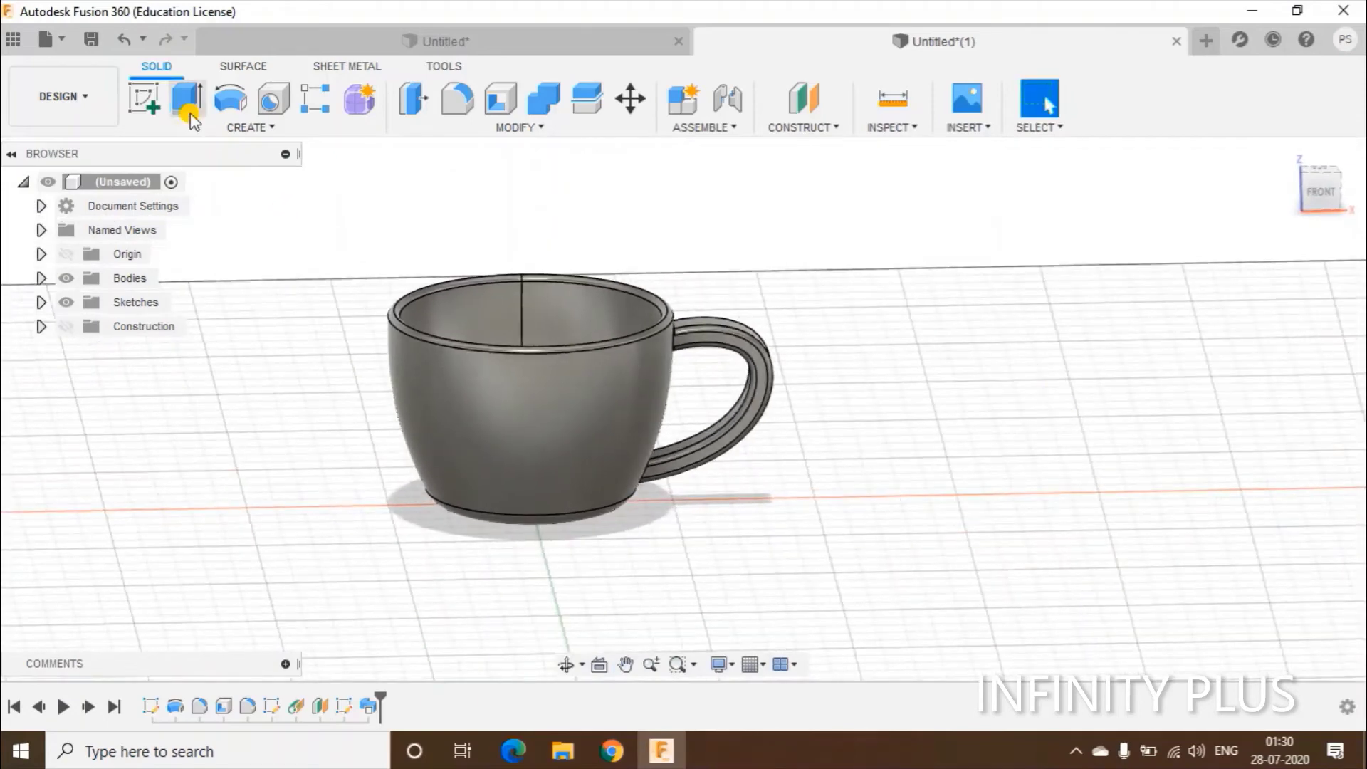
{"action": "left_click", "coordinate": [135, 113]}
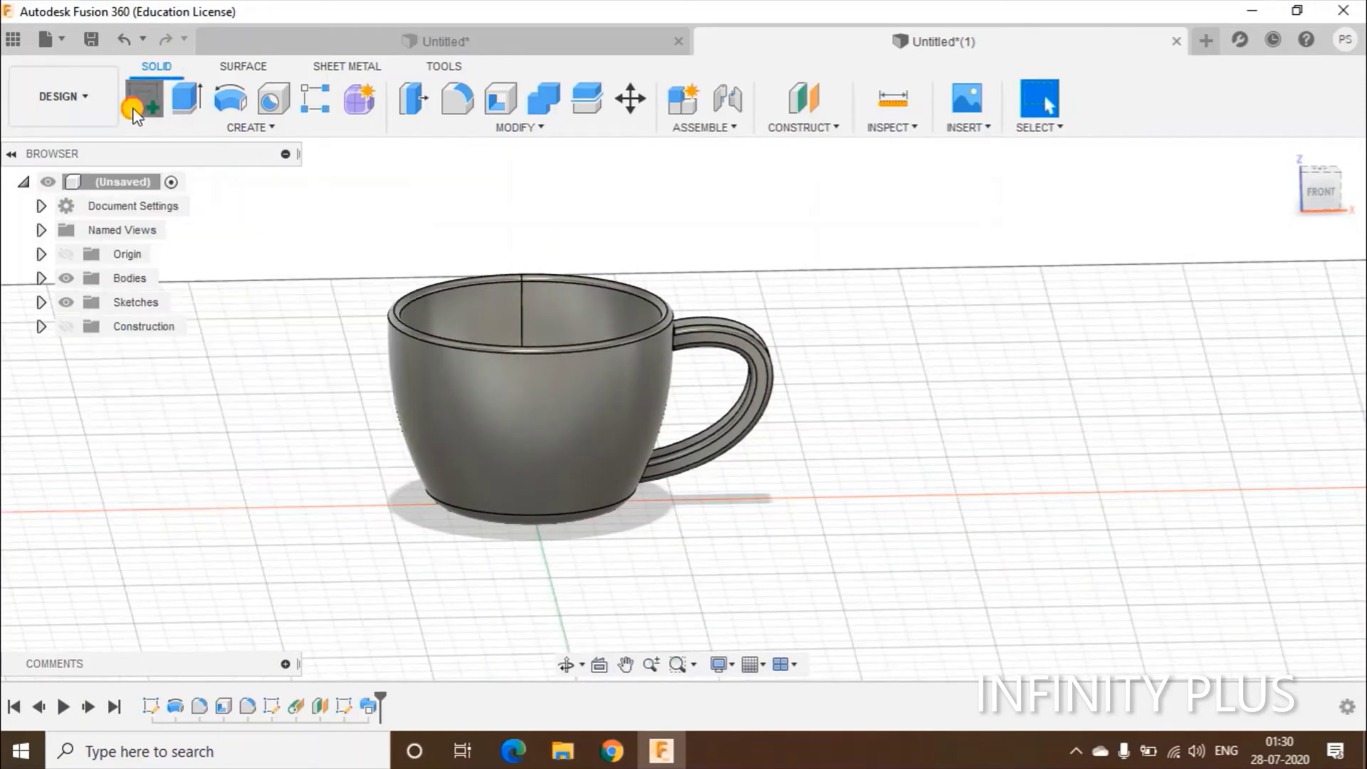
{"action": "left_click", "coordinate": [621, 470]}
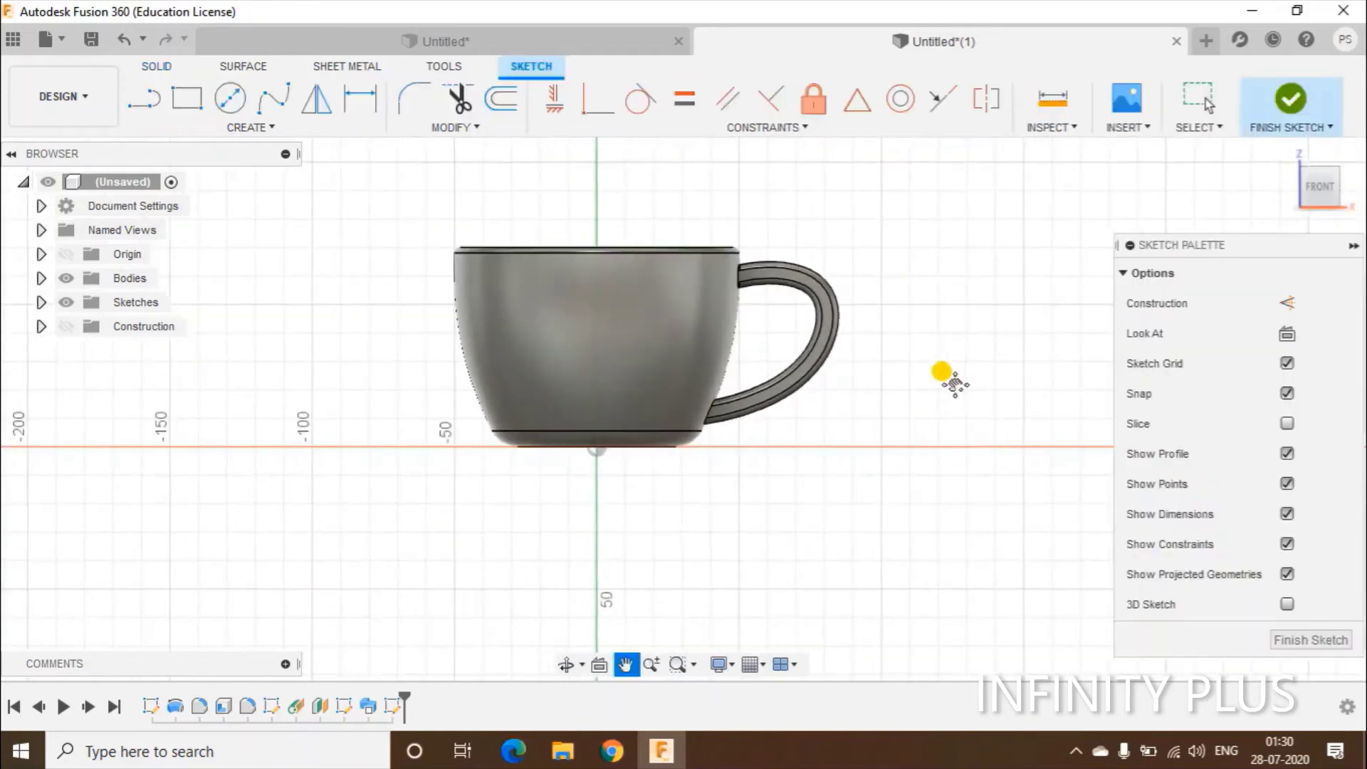
{"action": "middle_click_drag", "start_coordinate": [945, 372], "coordinate": [713, 381]}
- Draw a horizontal line about 80 mm long on the horizontal axis, well clear of the cup on its handle side
{"action": "left_click", "coordinate": [144, 98]}
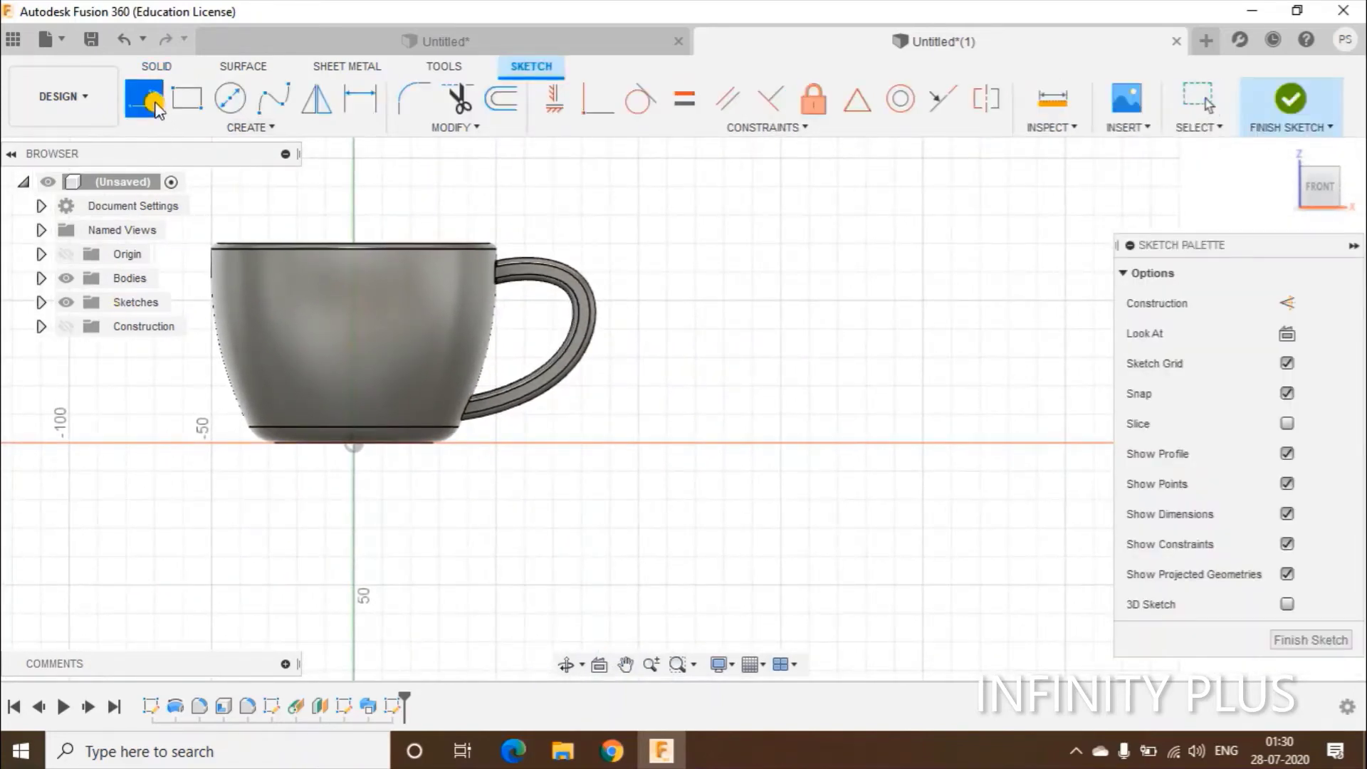
{"action": "left_click", "coordinate": [894, 443]}
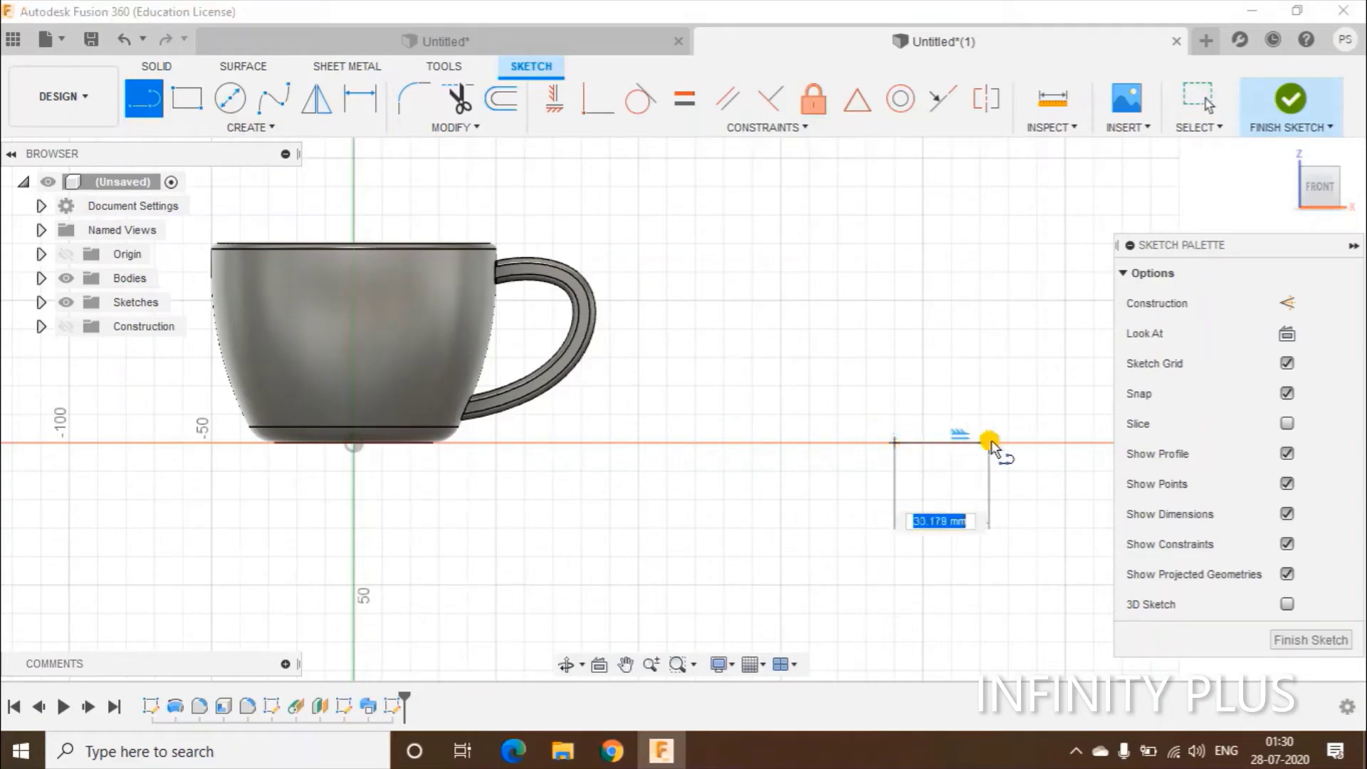
{"action": "middle_click_drag", "start_coordinate": [1061, 444], "coordinate": [864, 437]}
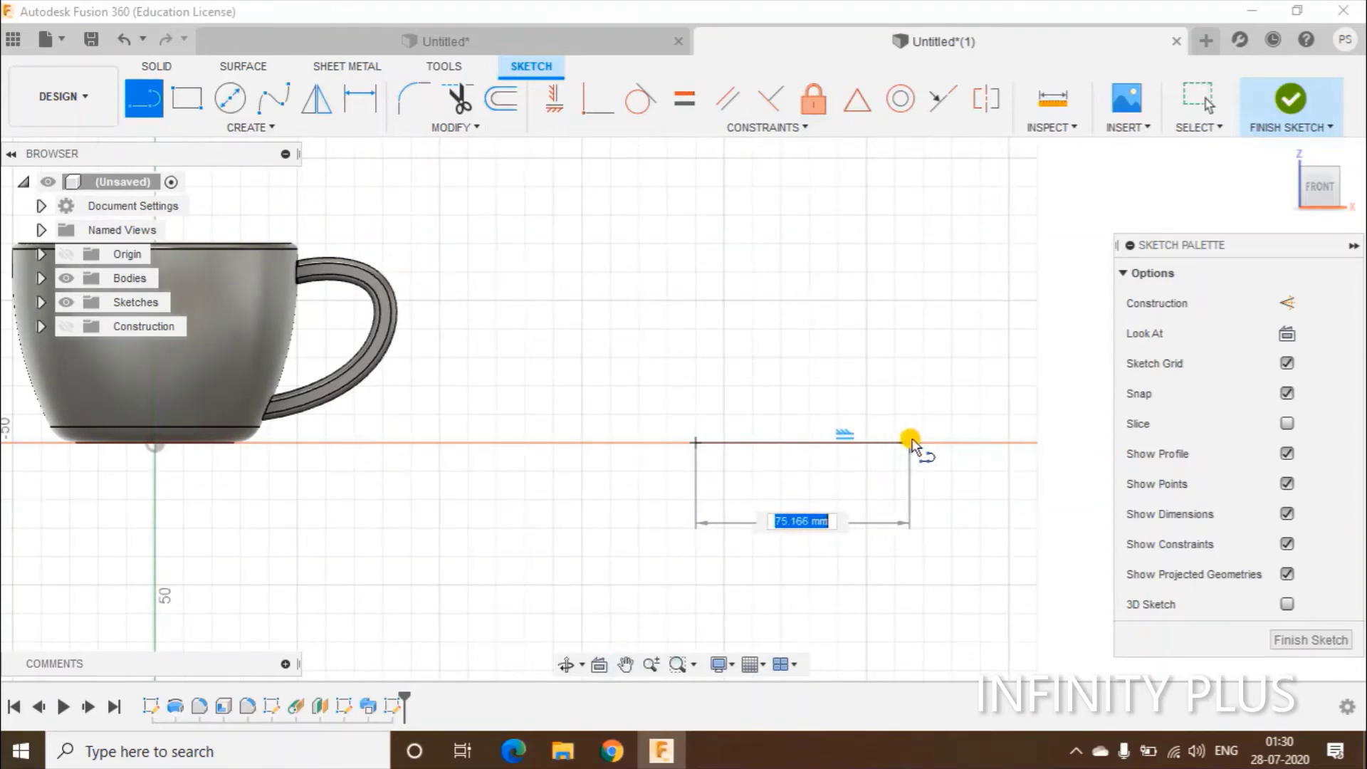
{"action": "left_click", "coordinate": [923, 443]}
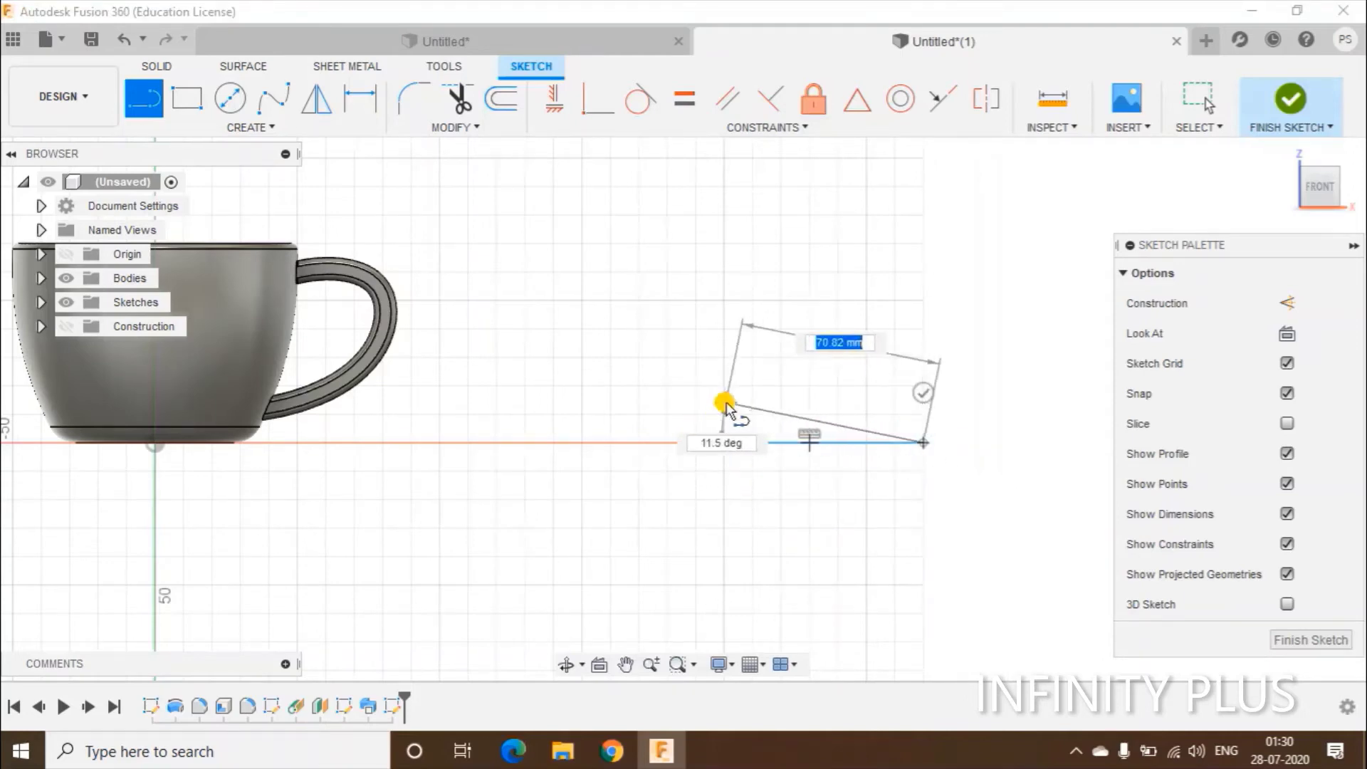
{"action": "left_click", "coordinate": [725, 405]}
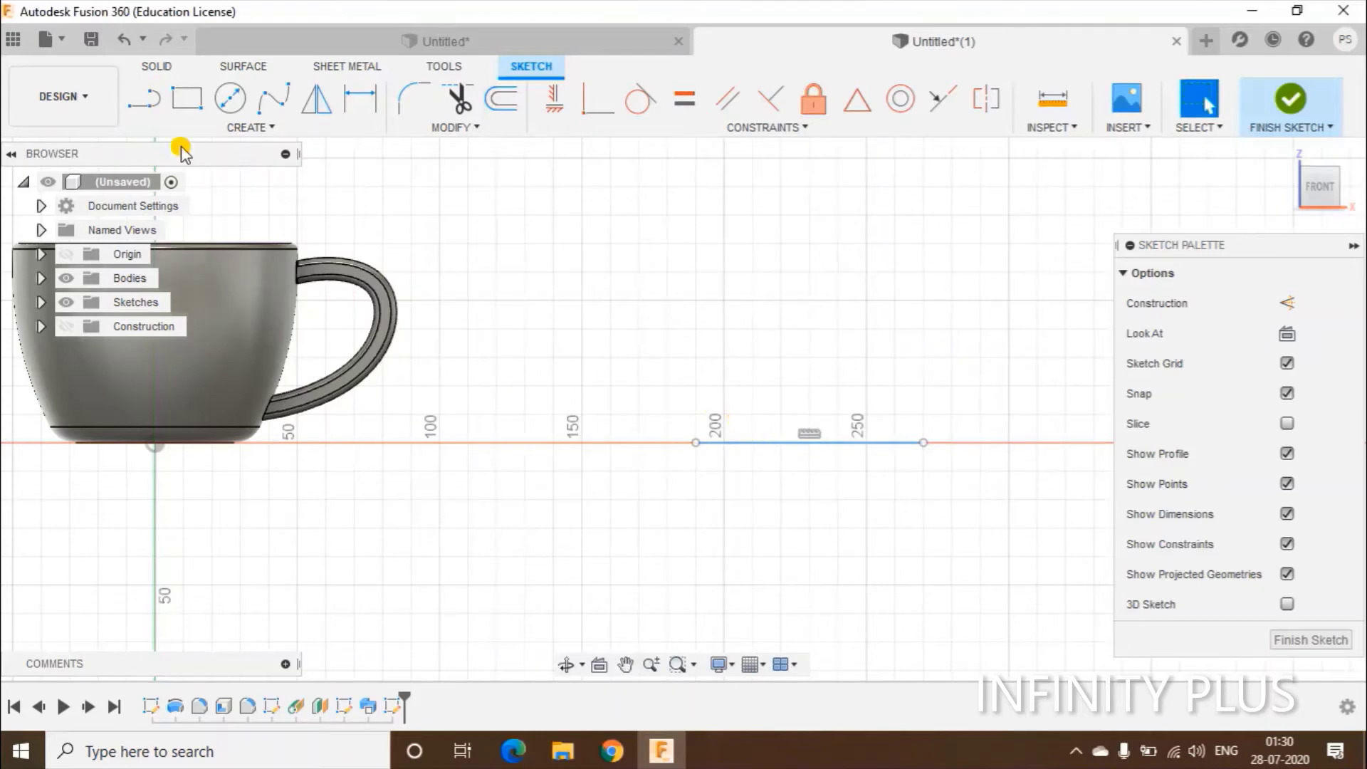
- Draw a 12 mm vertical line up from the base line's end nearest the cup, and continue with a 100 mm horizontal line away from the cup
{"action": "left_click", "coordinate": [144, 98]}
{"action": "left_click", "coordinate": [696, 442]}
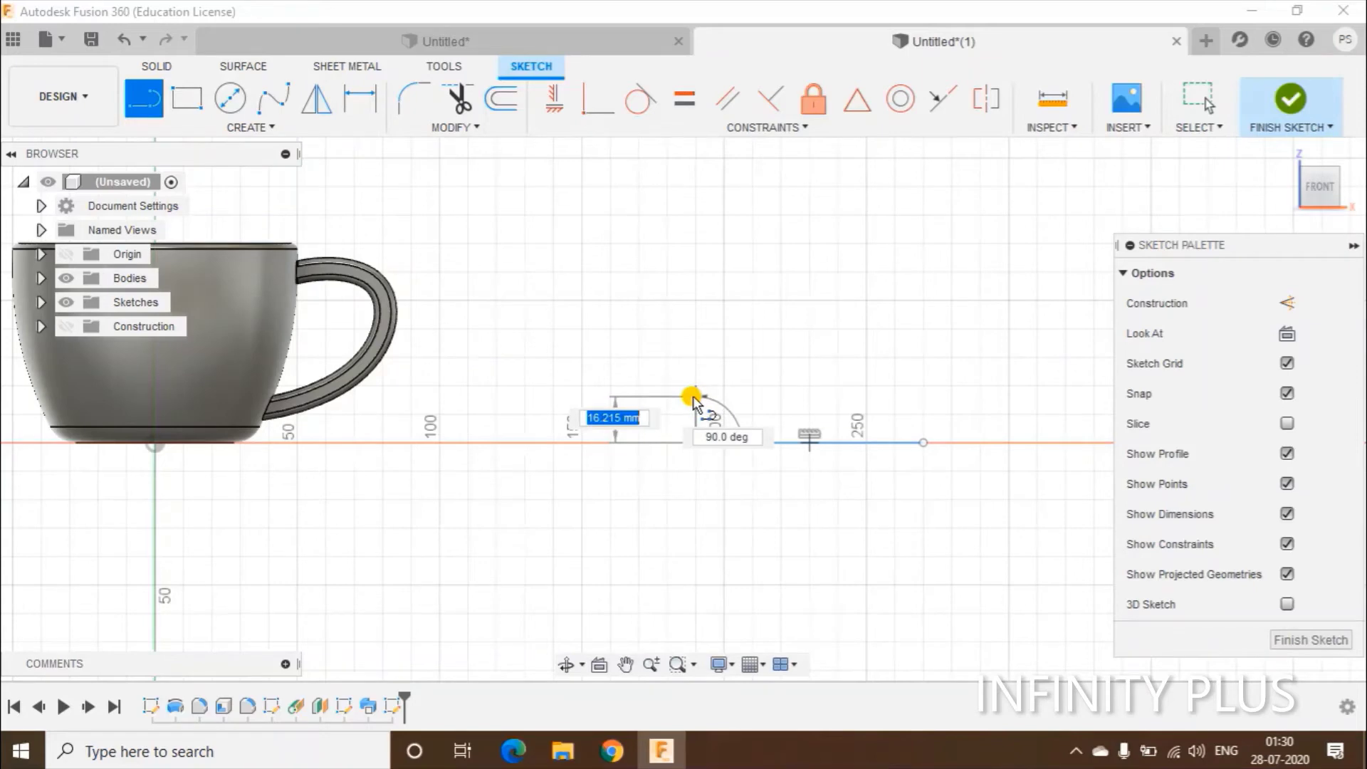
{"action": "type", "text": "10"}
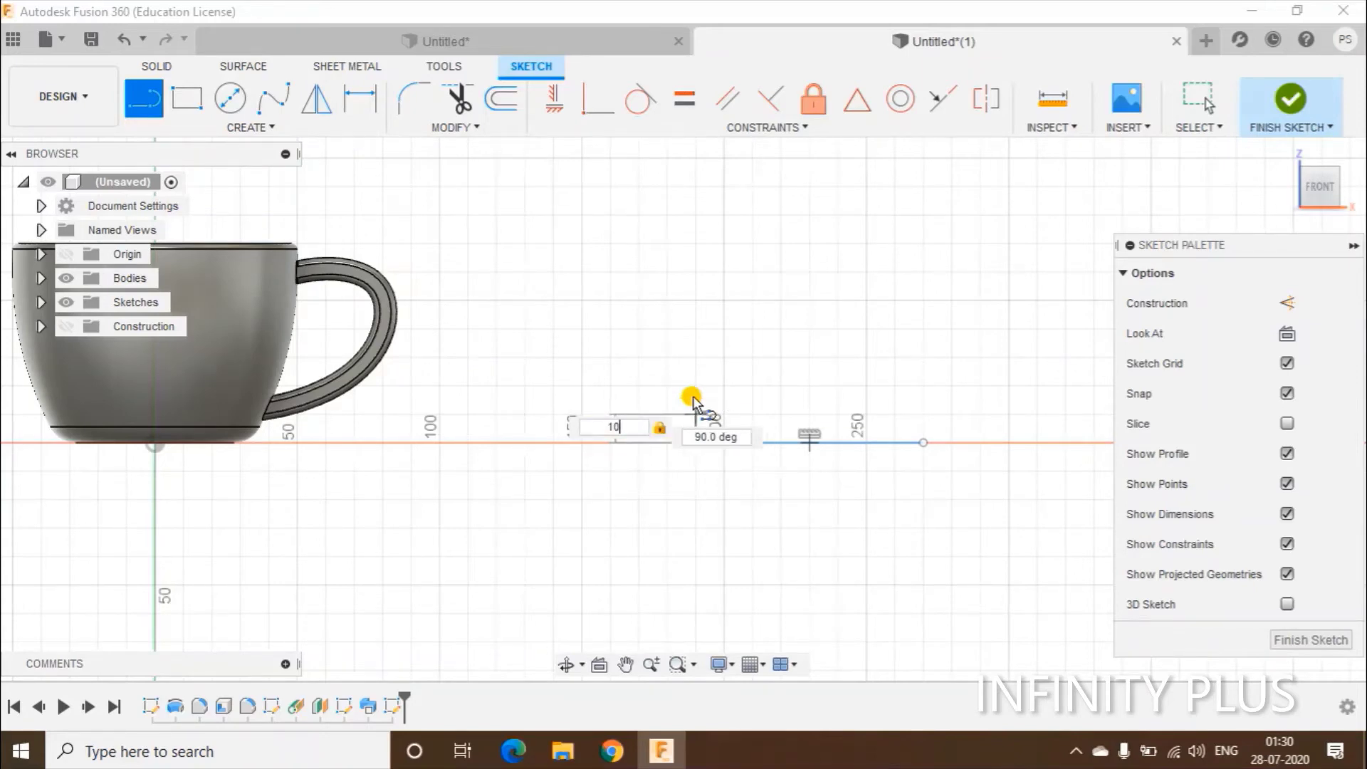
{"action": "key", "text": "BackSpace"}
{"action": "type", "text": "2"}
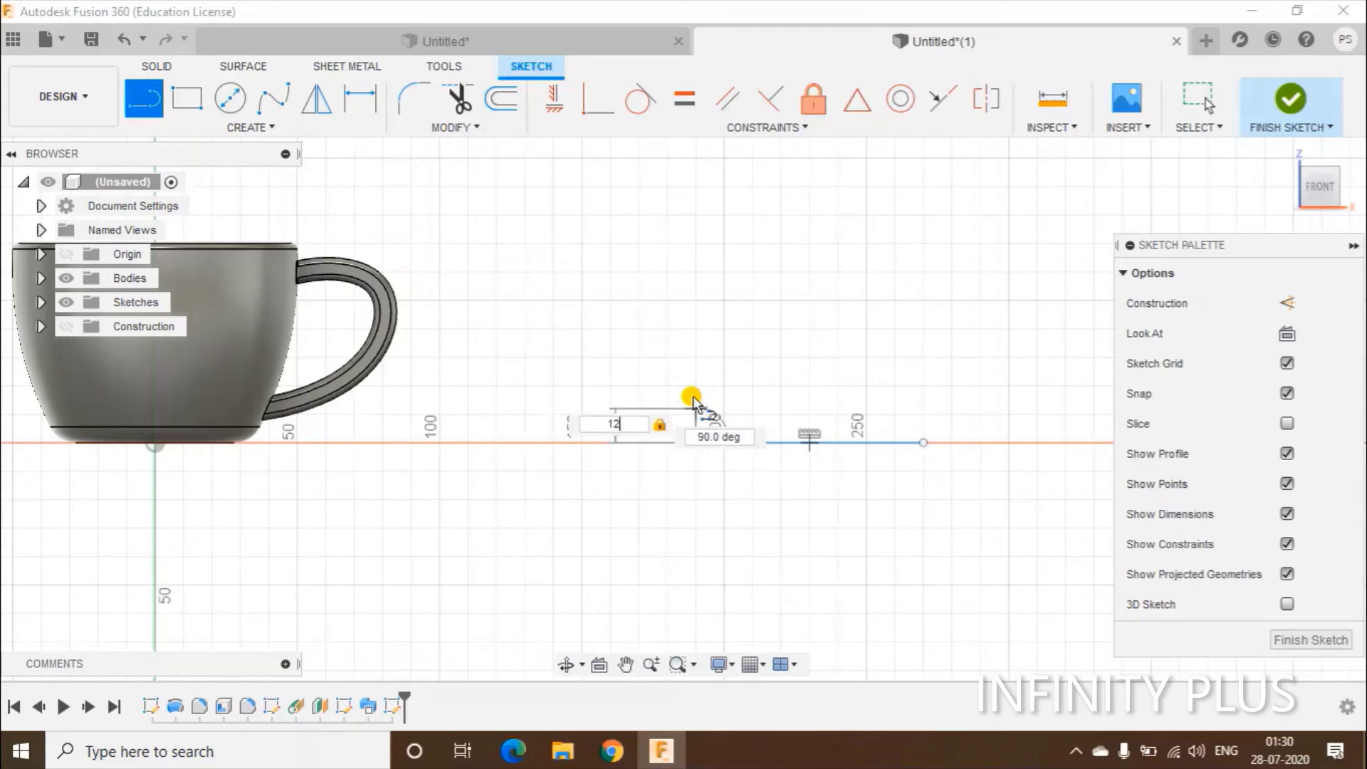
{"action": "key", "text": "Return"}
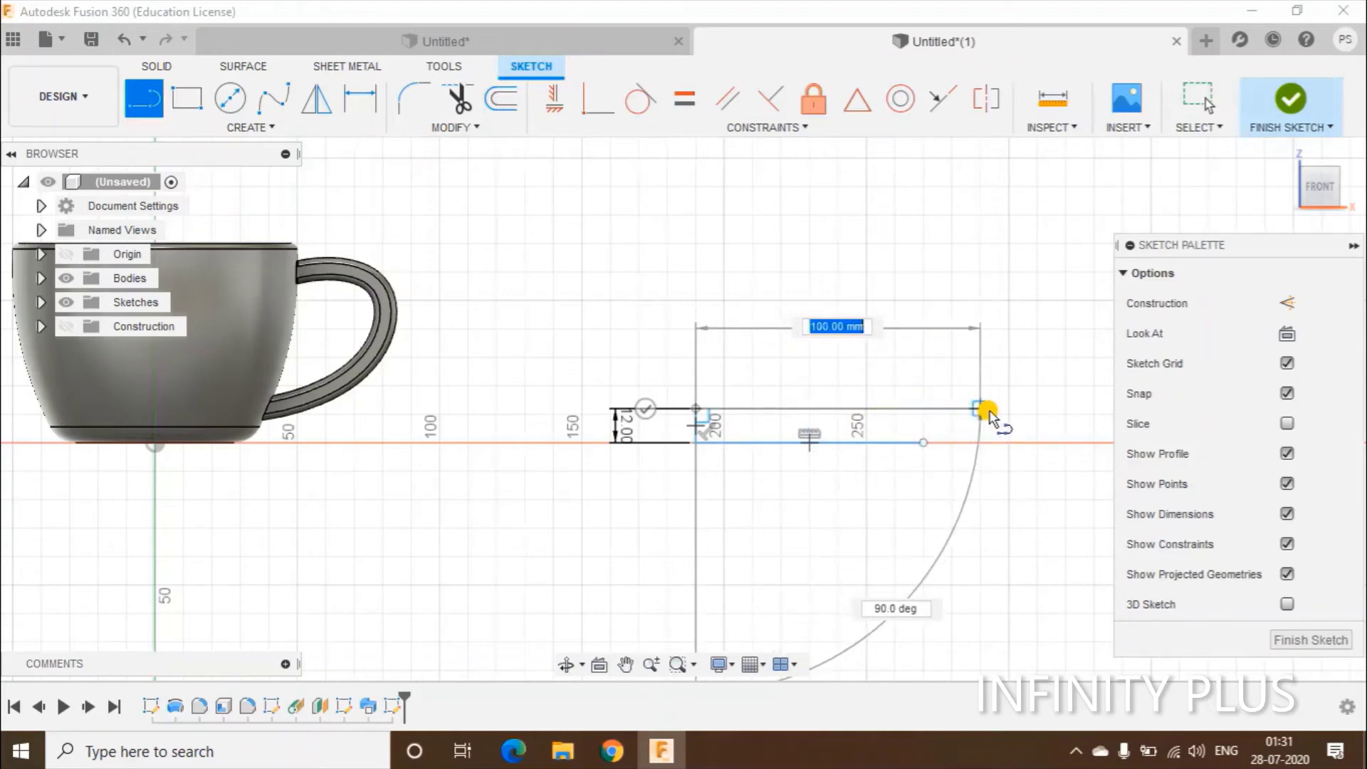
{"action": "left_click", "coordinate": [989, 408]}
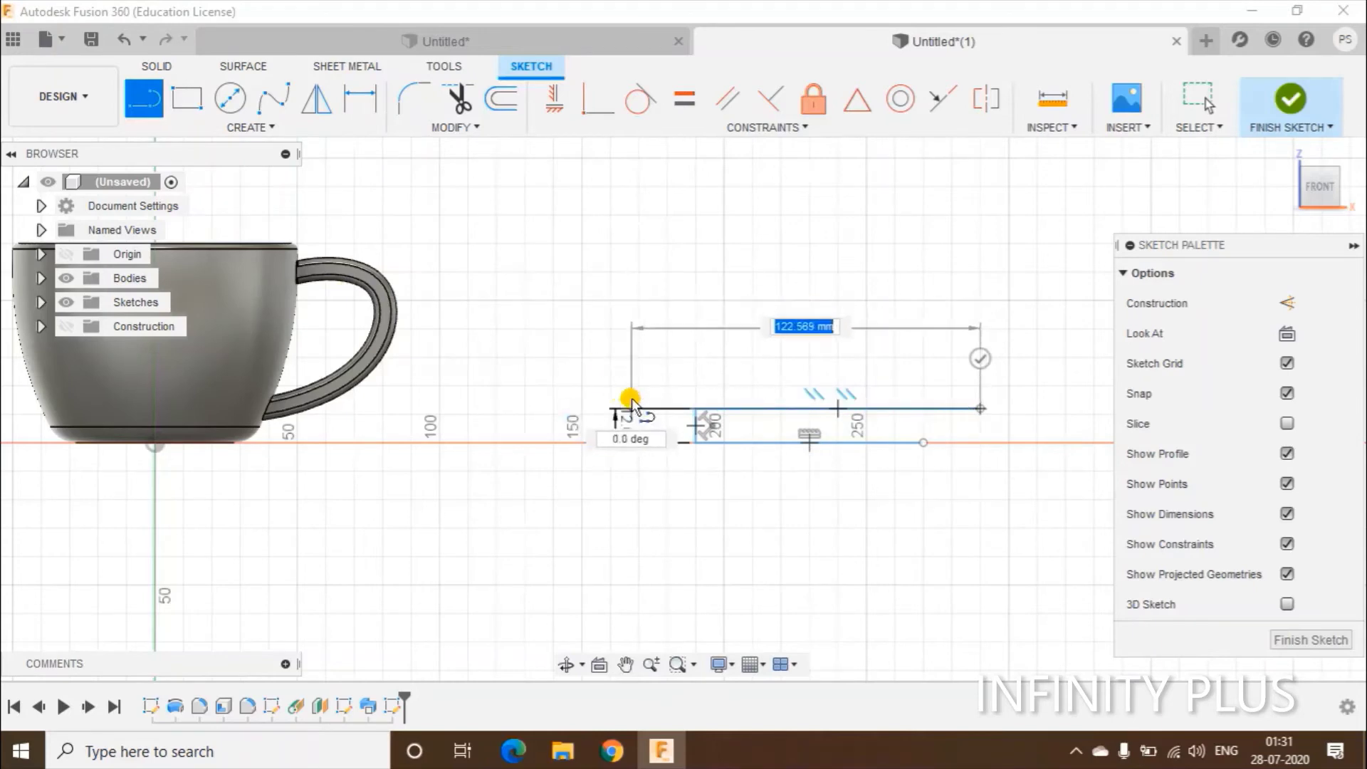
- Close the profile's open end with an outward-bulging fit-point spline from the base line's end to the upper line's end, and finish the sketch
{"action": "key", "text": "Escape"}
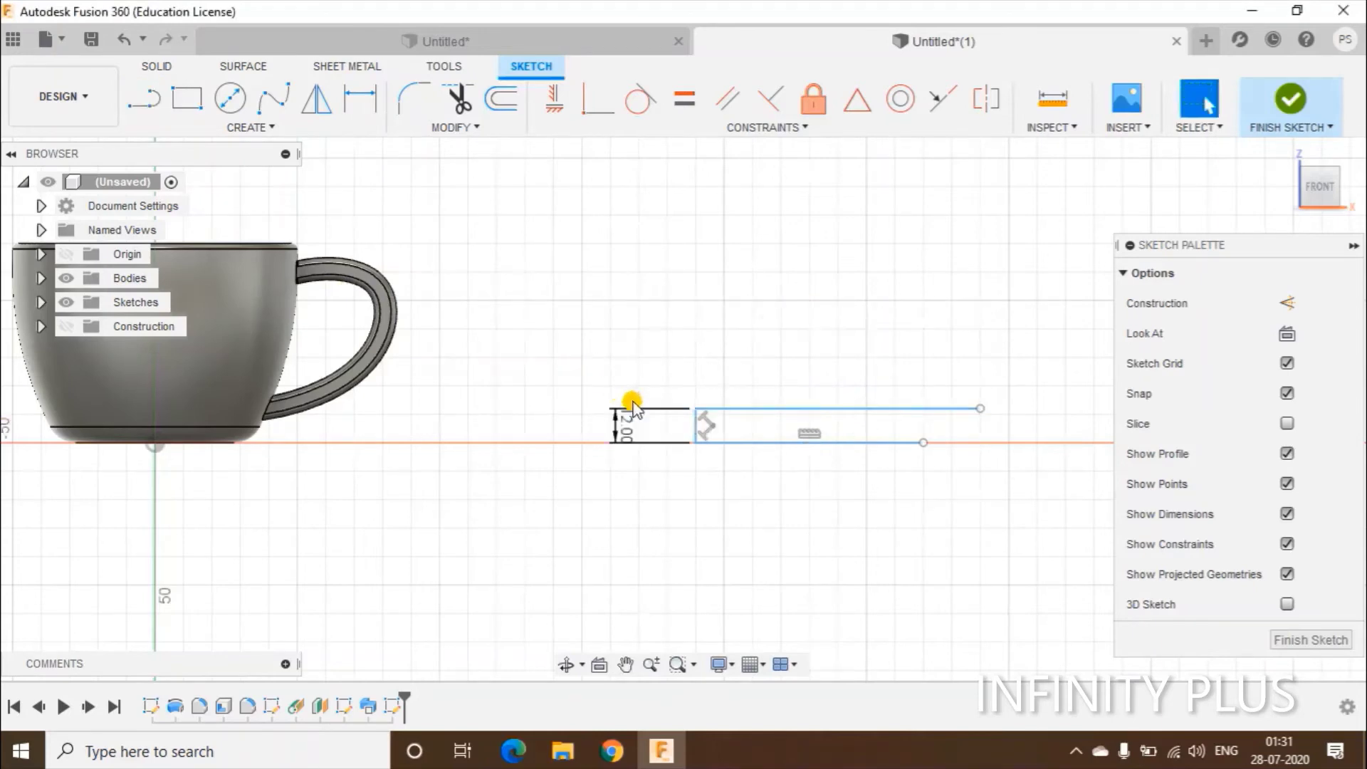
{"action": "left_click", "coordinate": [286, 105]}
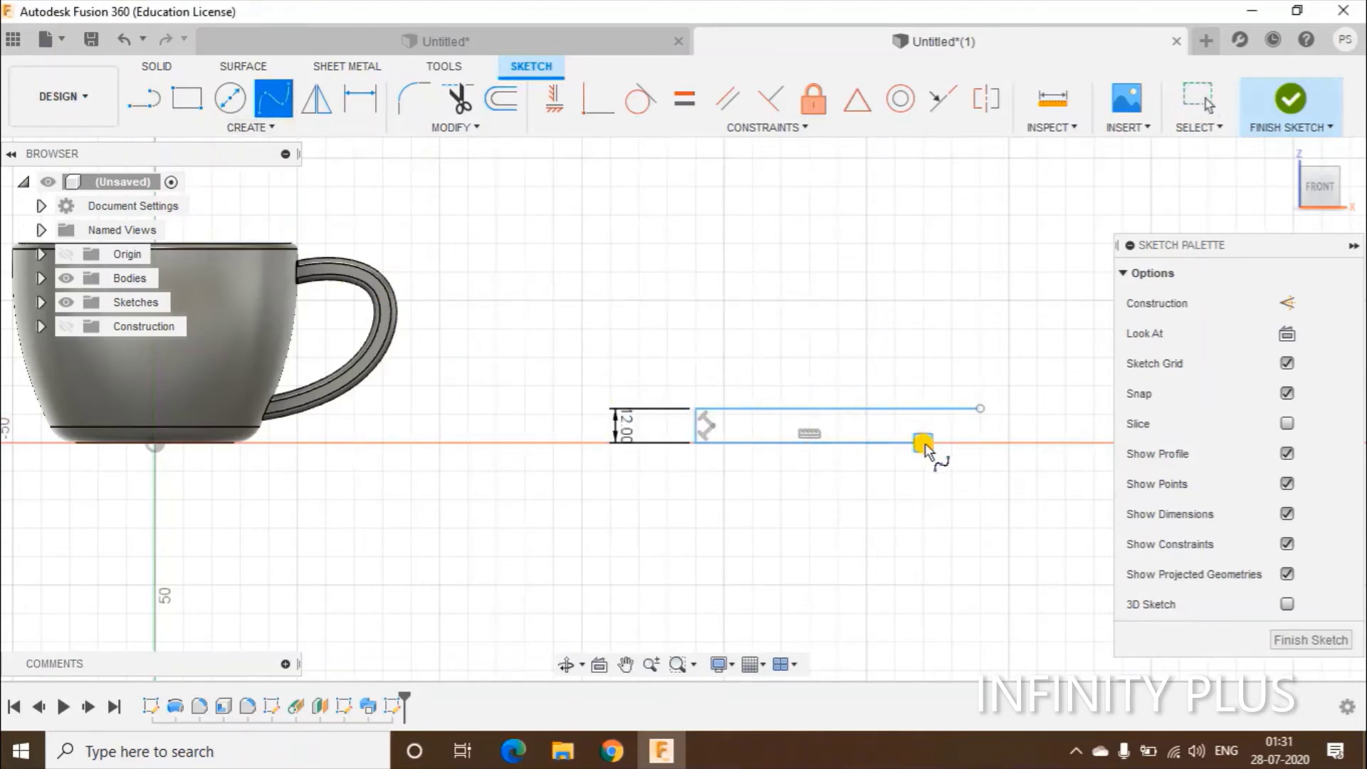
{"action": "left_click", "coordinate": [964, 426]}
{"action": "left_click", "coordinate": [980, 412]}
{"action": "scroll", "coordinate": [981, 409], "scroll_direction": "up", "scroll_amount": 4}
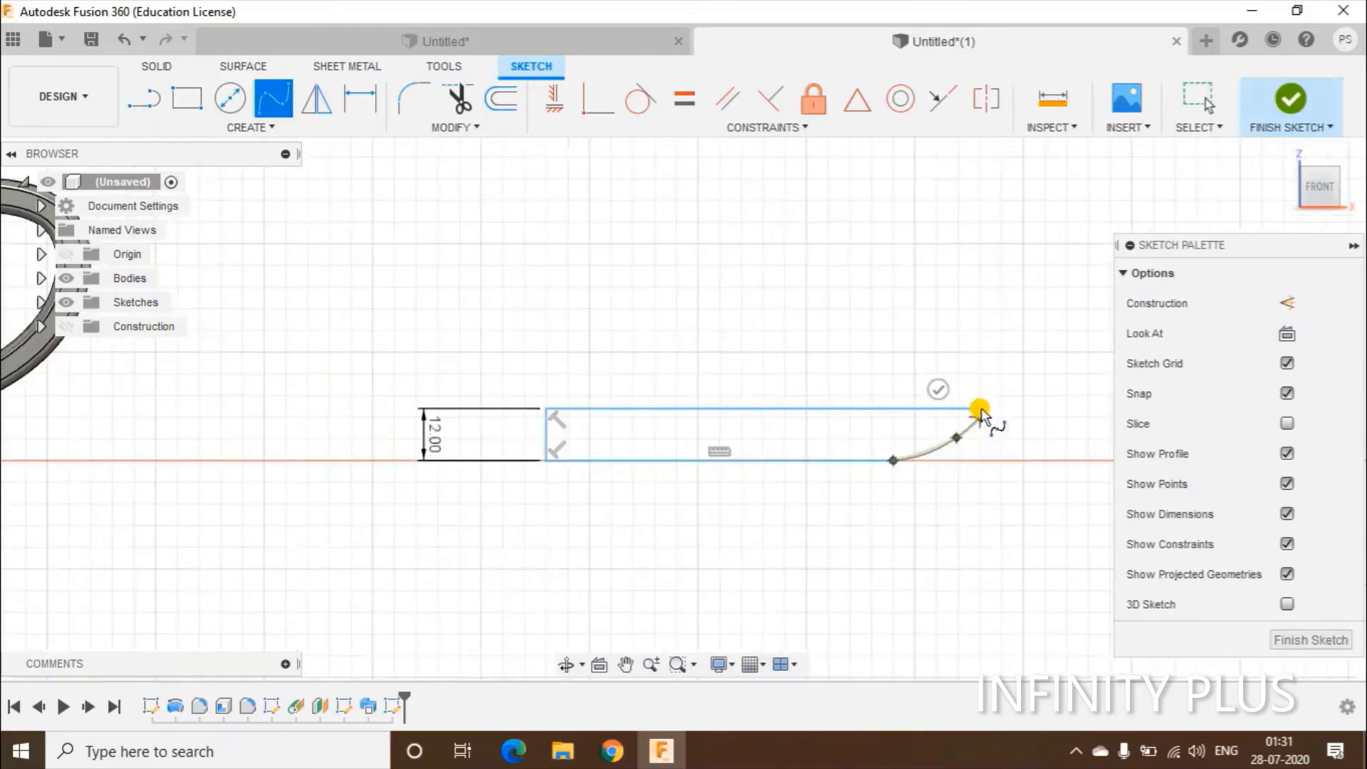
{"action": "left_click", "coordinate": [981, 403]}
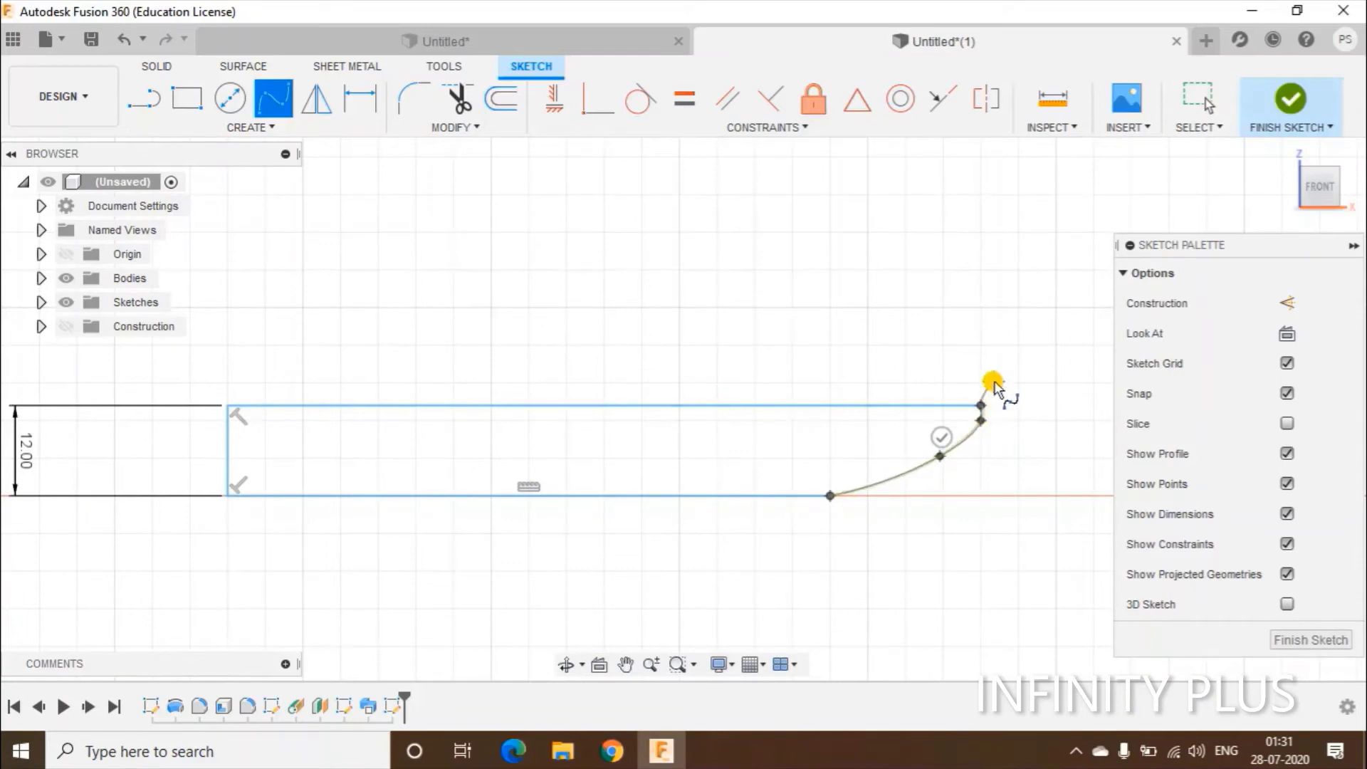
{"action": "key", "text": "Escape"}
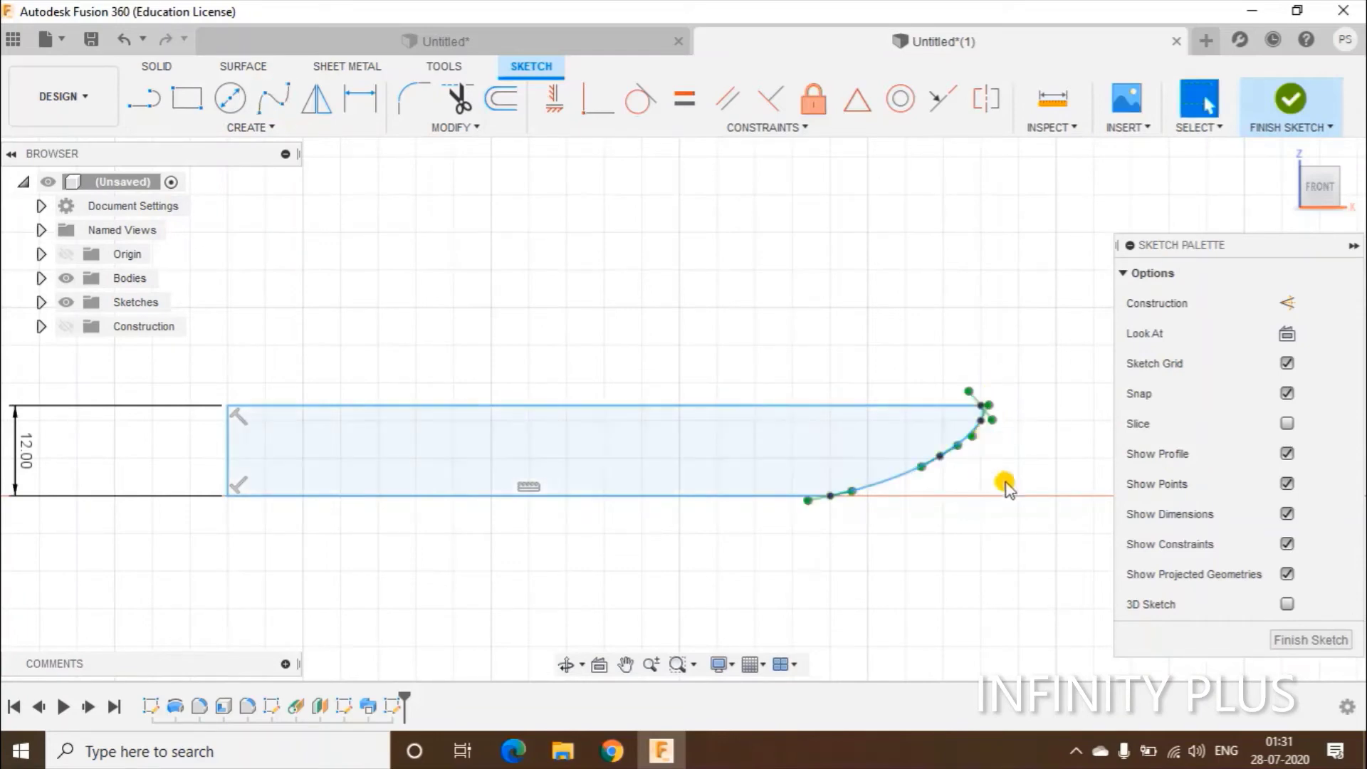
{"action": "left_click", "coordinate": [1325, 651]}
- Revolve the closed profile 360 degrees about its short vertical line near the cup as a new body
{"action": "scroll", "coordinate": [630, 509], "scroll_direction": "down", "scroll_amount": 2}
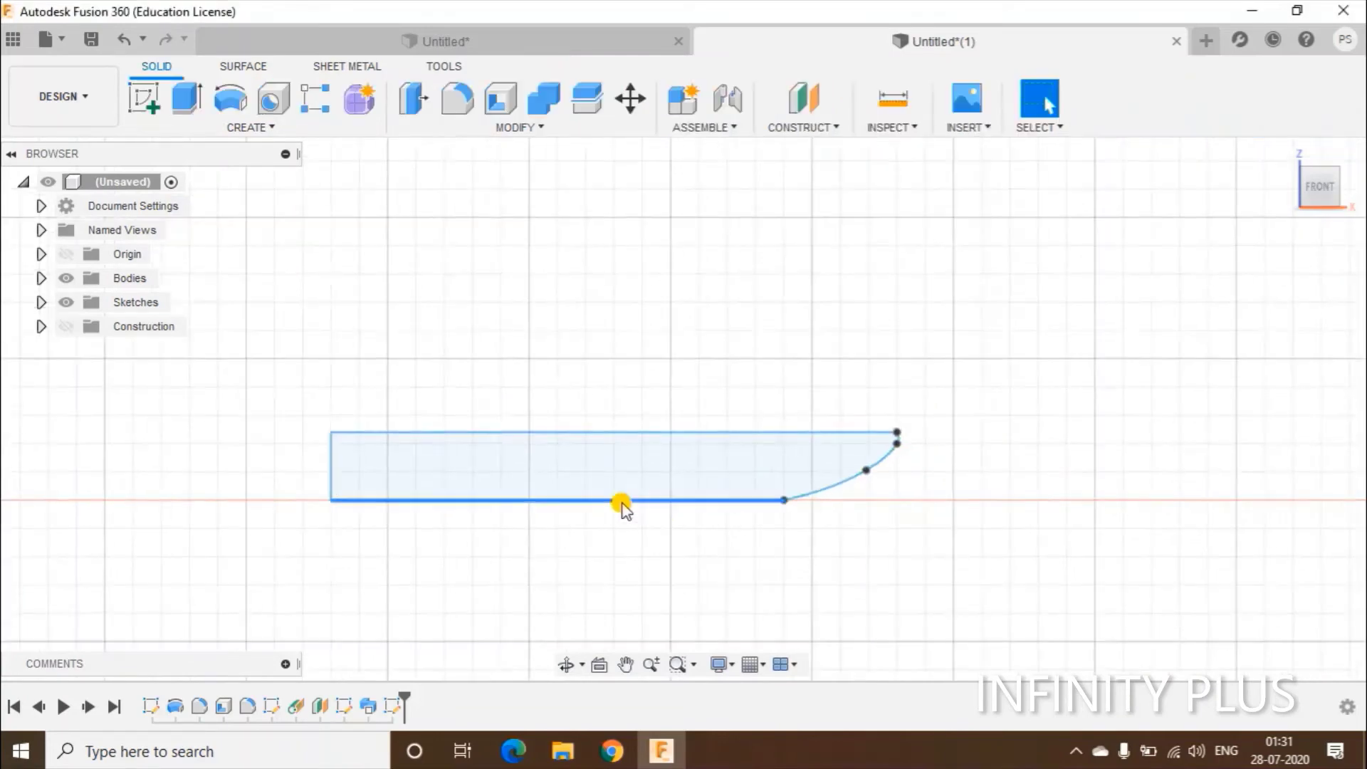
{"action": "middle_click_drag", "start_coordinate": [619, 503], "coordinate": [788, 483]}
{"action": "left_click", "coordinate": [632, 449]}
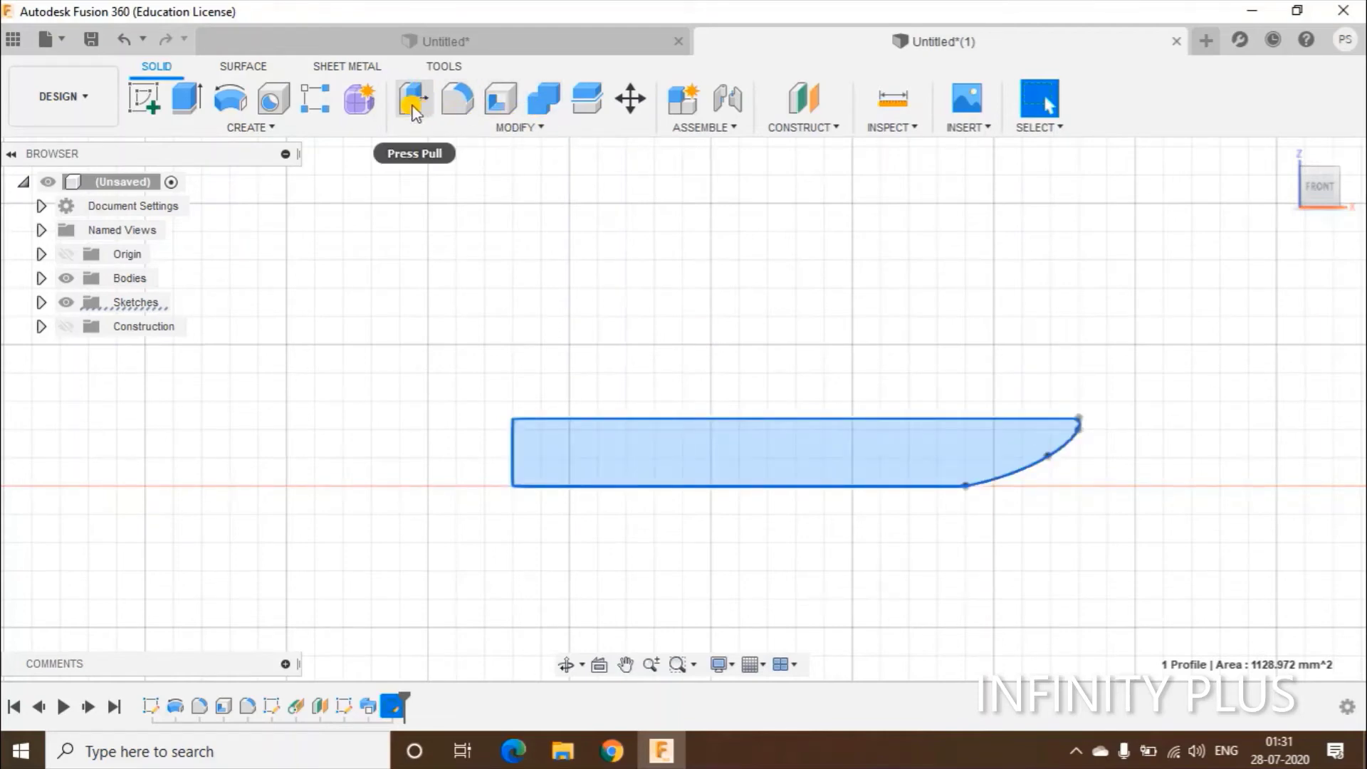
{"action": "left_click", "coordinate": [230, 99]}
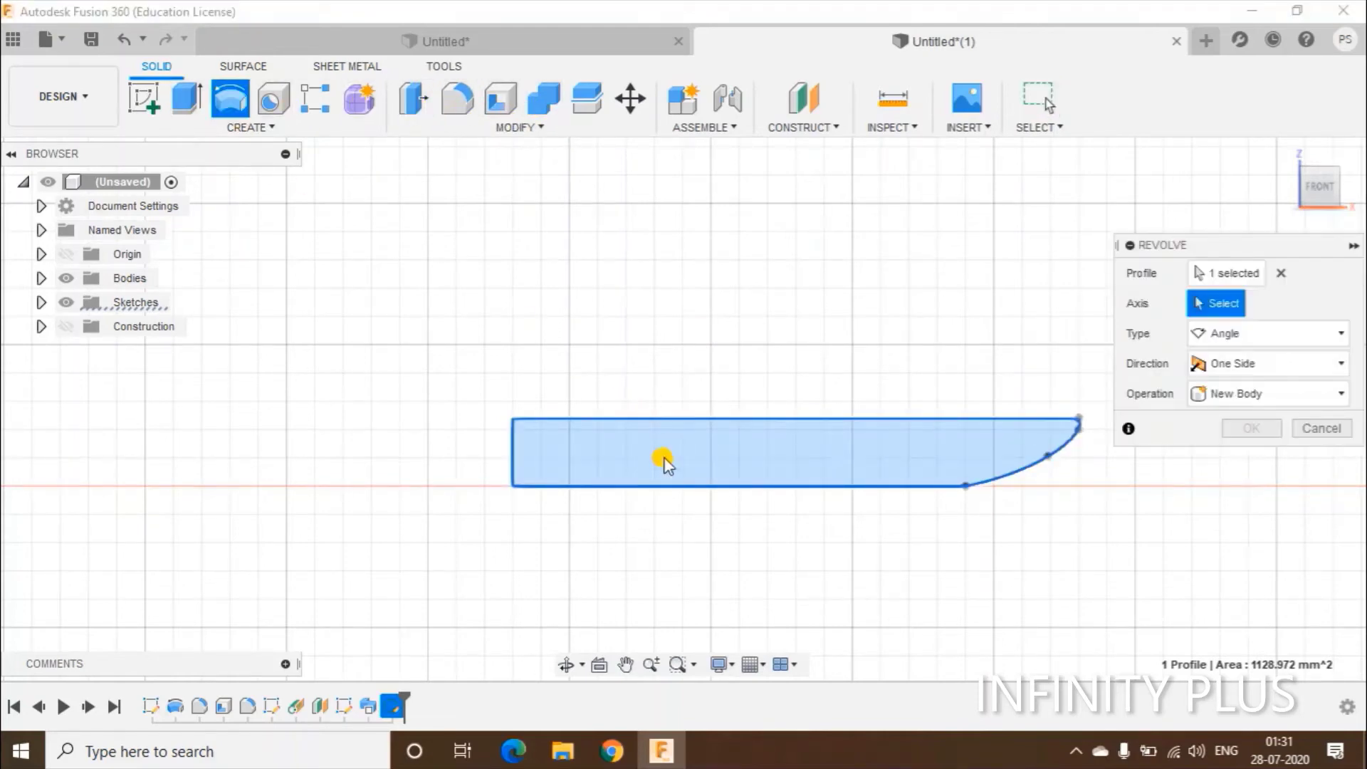
{"action": "left_click", "coordinate": [513, 454]}
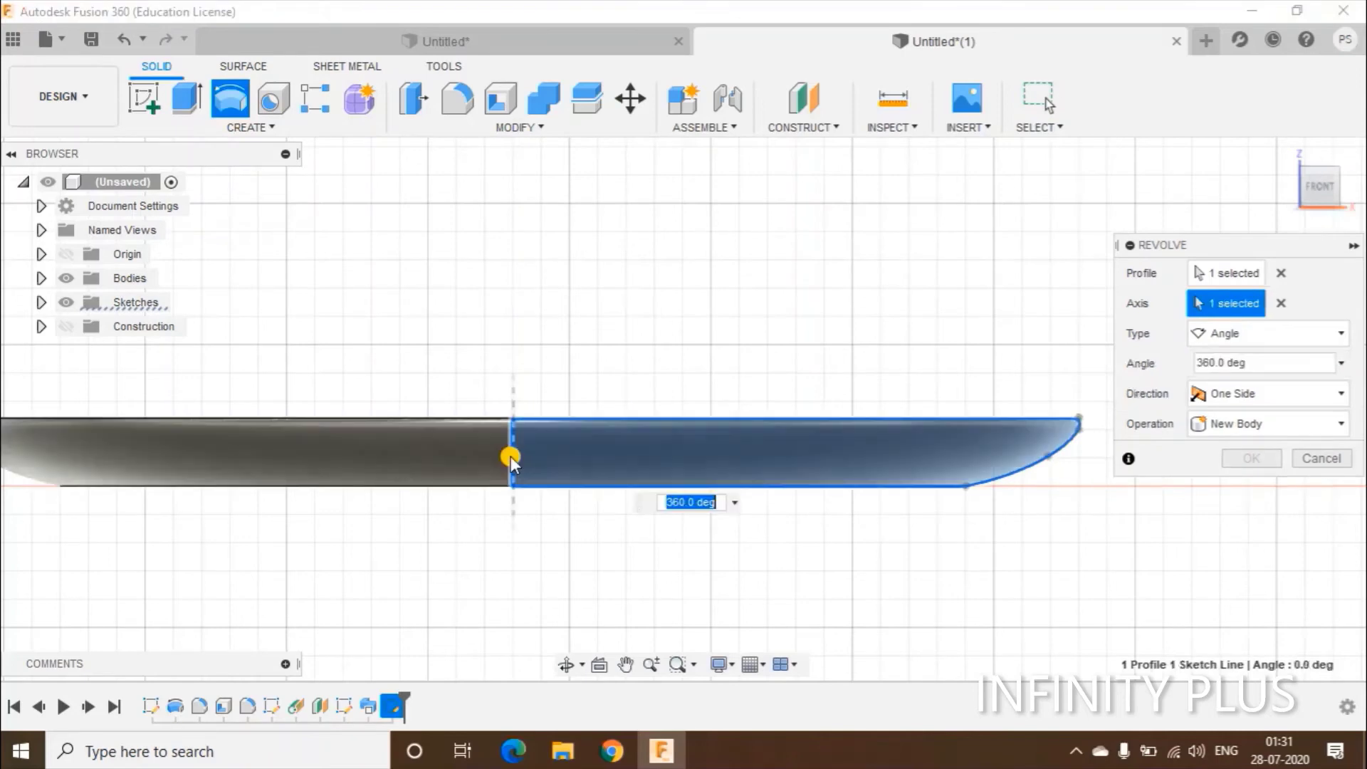
{"action": "left_click", "coordinate": [1236, 462]}
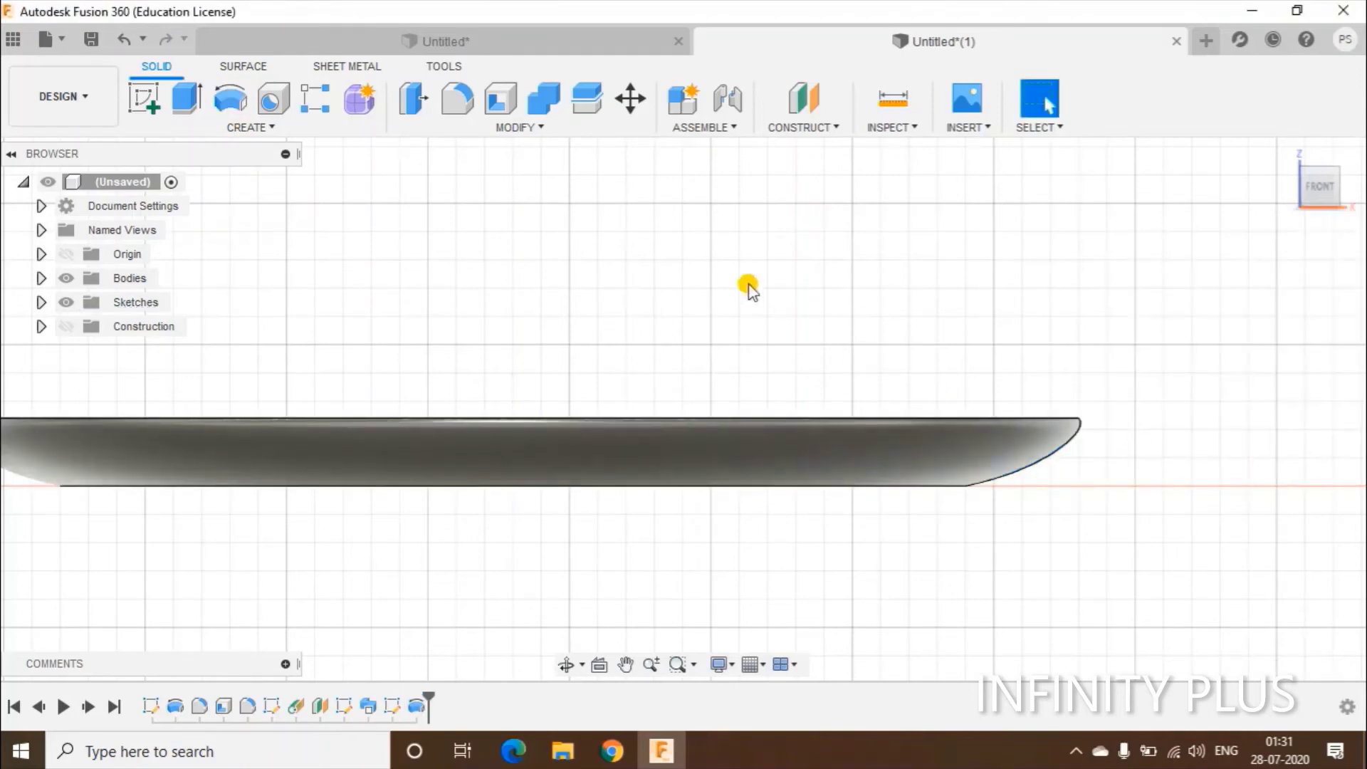
- Shell the plate from its flat top face with an inside thickness of 5 mm
{"action": "scroll", "coordinate": [692, 307], "scroll_direction": "down", "scroll_amount": 2}
{"action": "mouse_move", "coordinate": [692, 282]}
{"action": "middle_mouse_down", "text": "shift"}
{"action": "mouse_move", "coordinate": [684, 317]}
{"action": "mouse_move", "coordinate": [683, 293]}
{"action": "middle_mouse_up", "text": "shift"}
{"action": "left_click", "coordinate": [557, 245]}
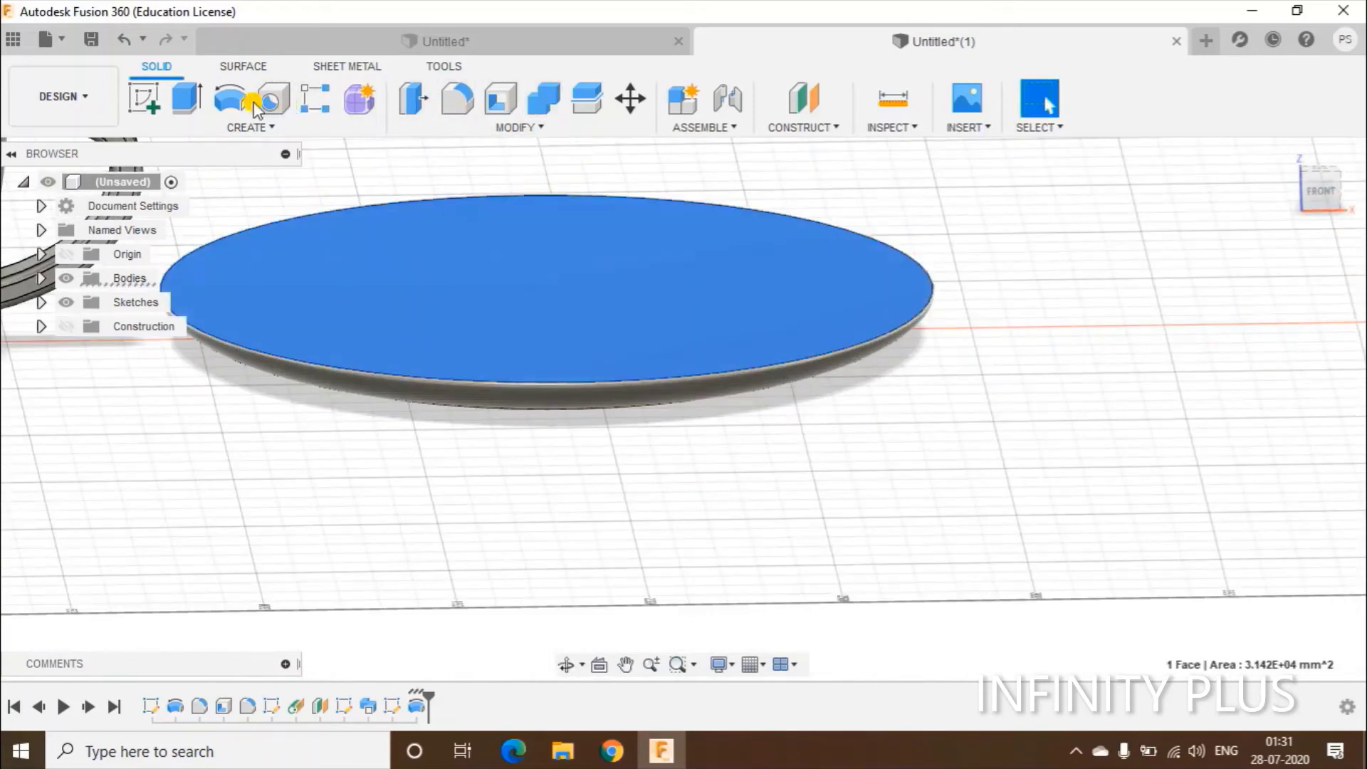
{"action": "left_click", "coordinate": [492, 116]}
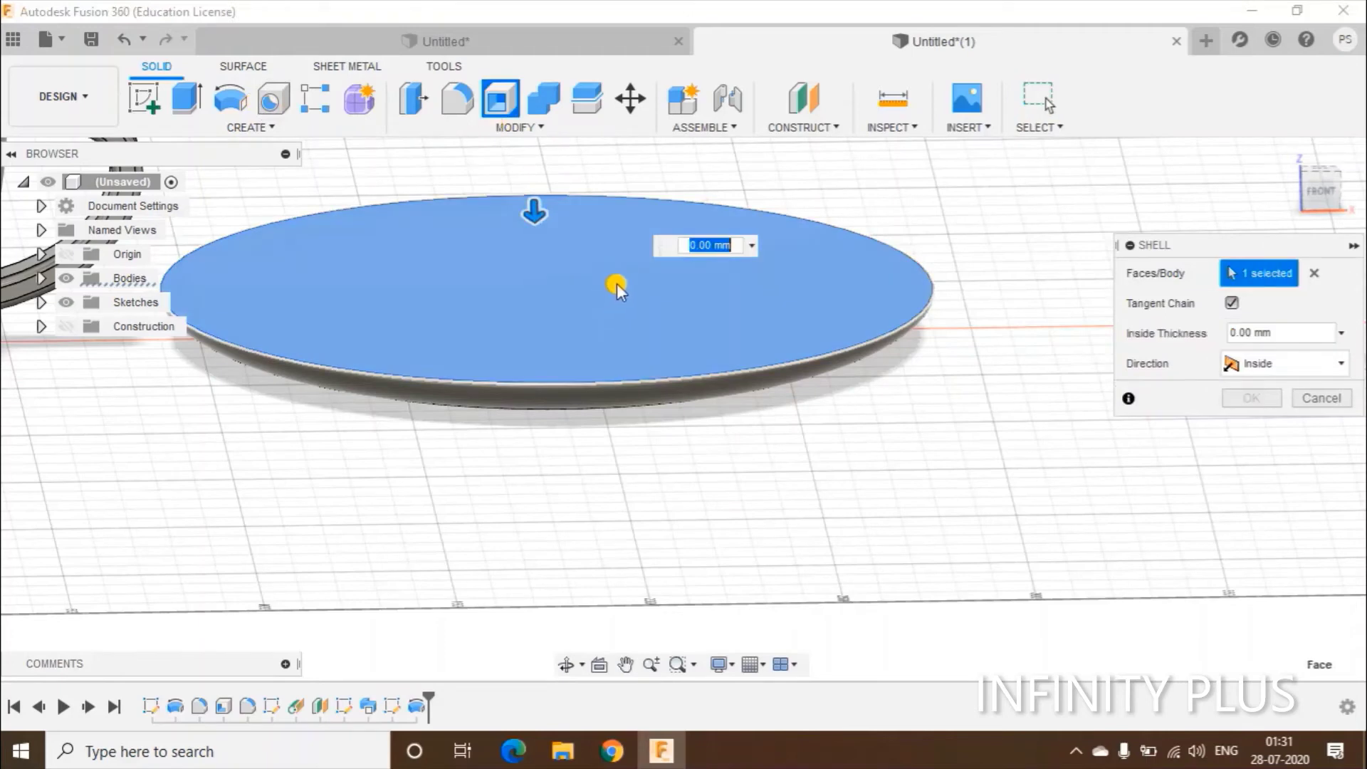
{"action": "type", "text": "5"}
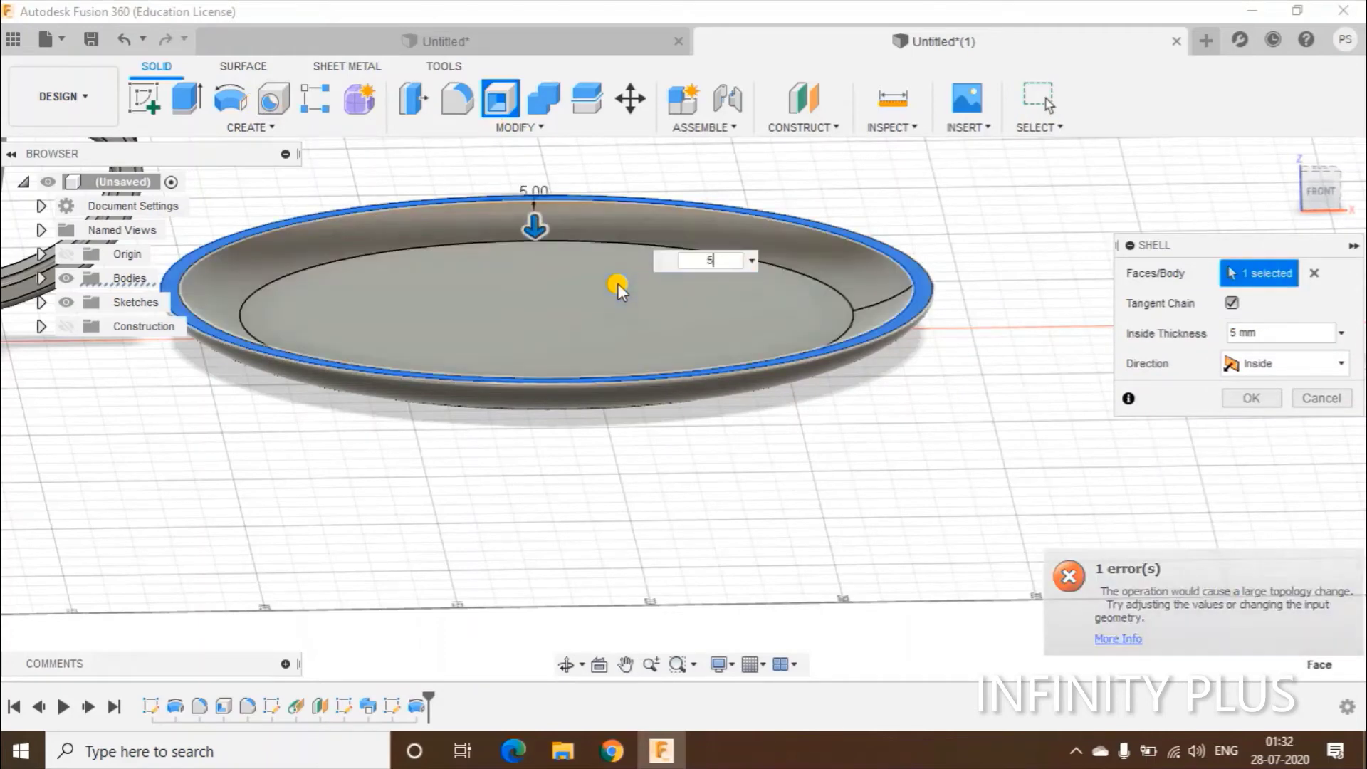
{"action": "left_click", "coordinate": [1257, 400]}
- Fillet the circular outer edge of the plate's underside with a 10 mm radius
{"action": "scroll", "coordinate": [929, 379], "scroll_direction": "up", "scroll_amount": 1}
{"action": "middle_click_drag", "start_coordinate": [871, 385], "coordinate": [1131, 470]}
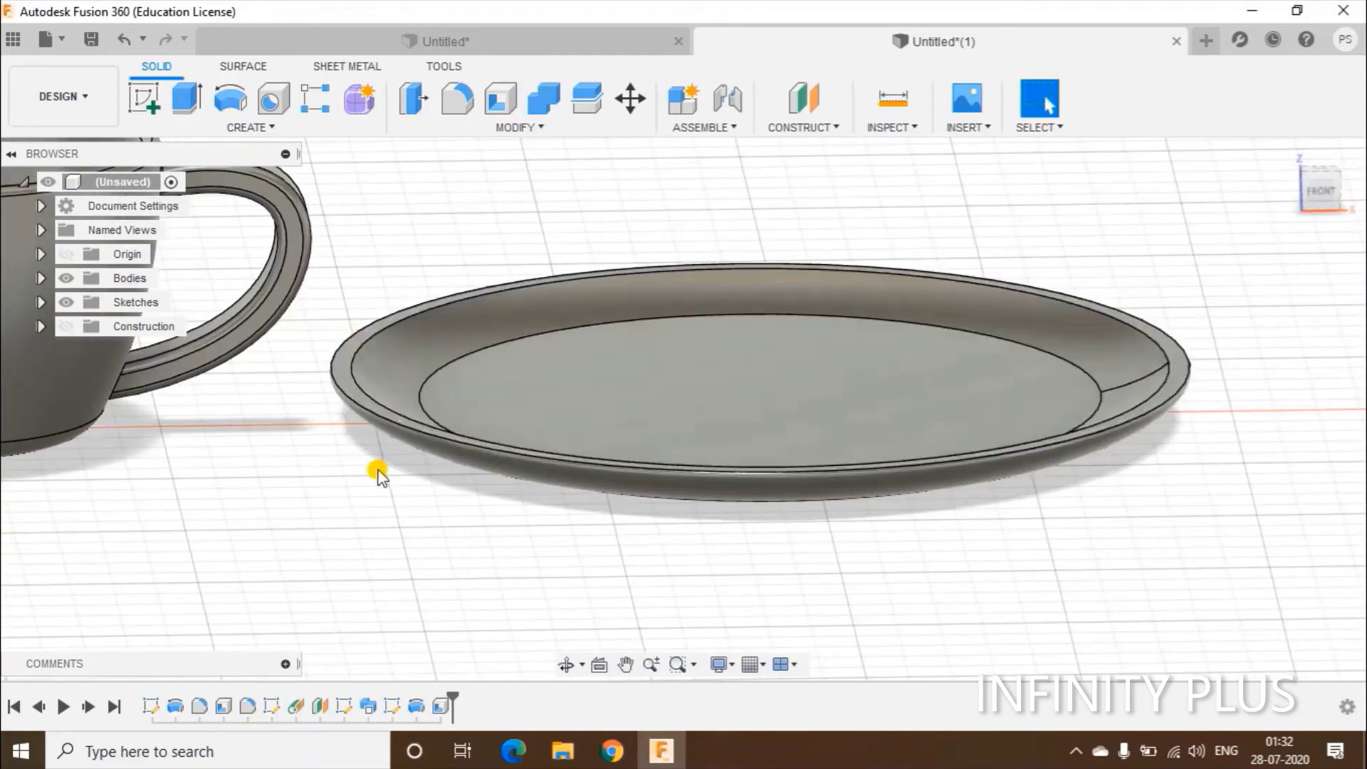
{"action": "middle_click_drag", "start_coordinate": [375, 467], "coordinate": [488, 485], "text": "shift"}
{"action": "left_click", "coordinate": [489, 498]}
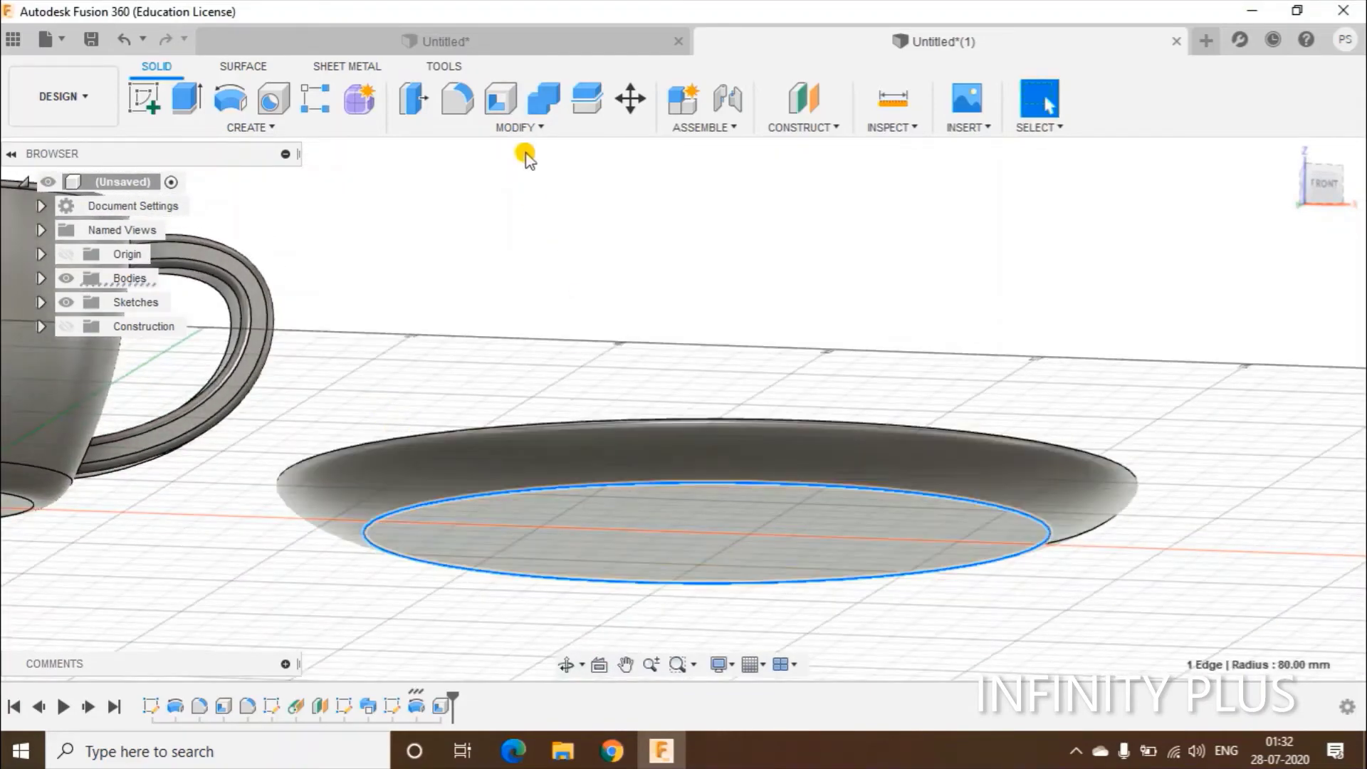
{"action": "left_click", "coordinate": [456, 99]}
{"action": "type", "text": "1"}
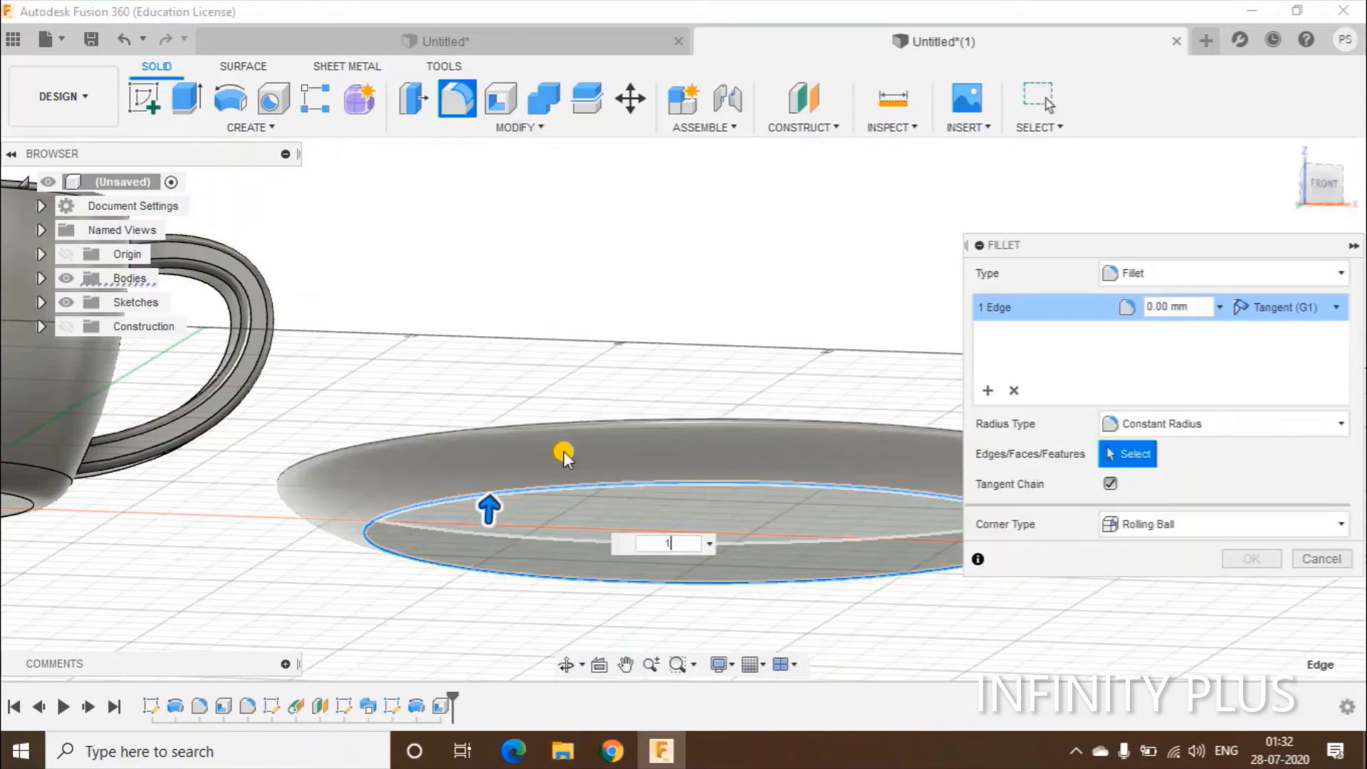
{"action": "type", "text": "0"}
{"action": "left_click", "coordinate": [1251, 558]}
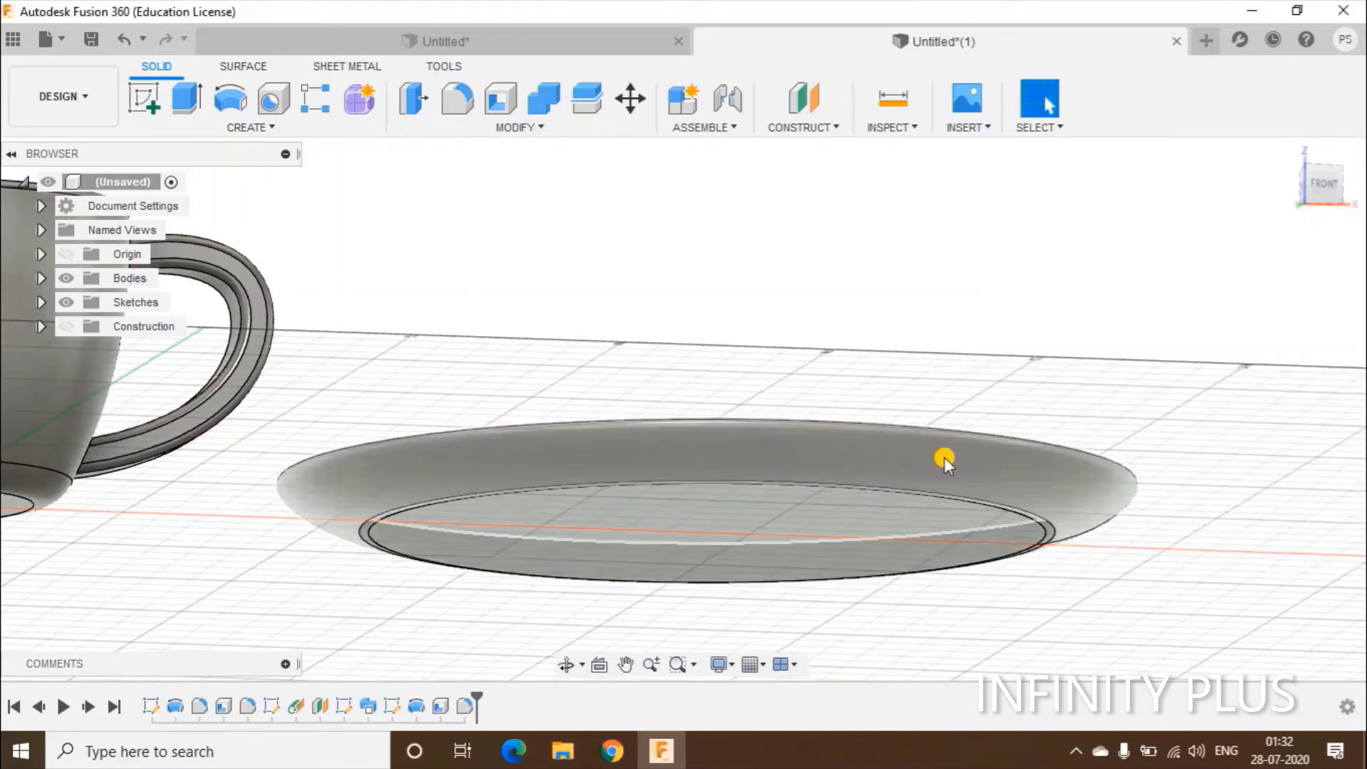
- Fillet both the outer and inner edges of the plate's rim with a 2 mm radius
{"action": "middle_click_drag", "start_coordinate": [944, 462], "coordinate": [467, 538], "text": "shift"}
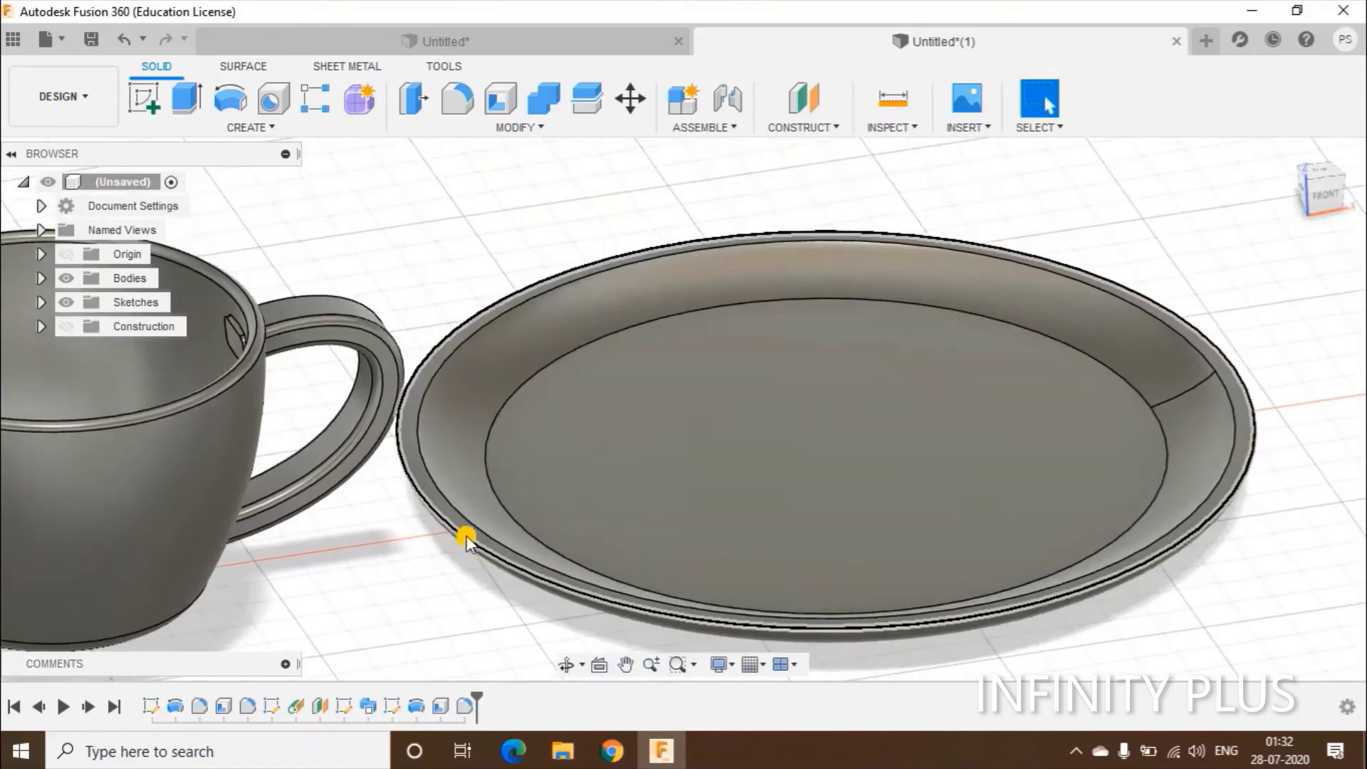
{"action": "left_click", "coordinate": [461, 531]}
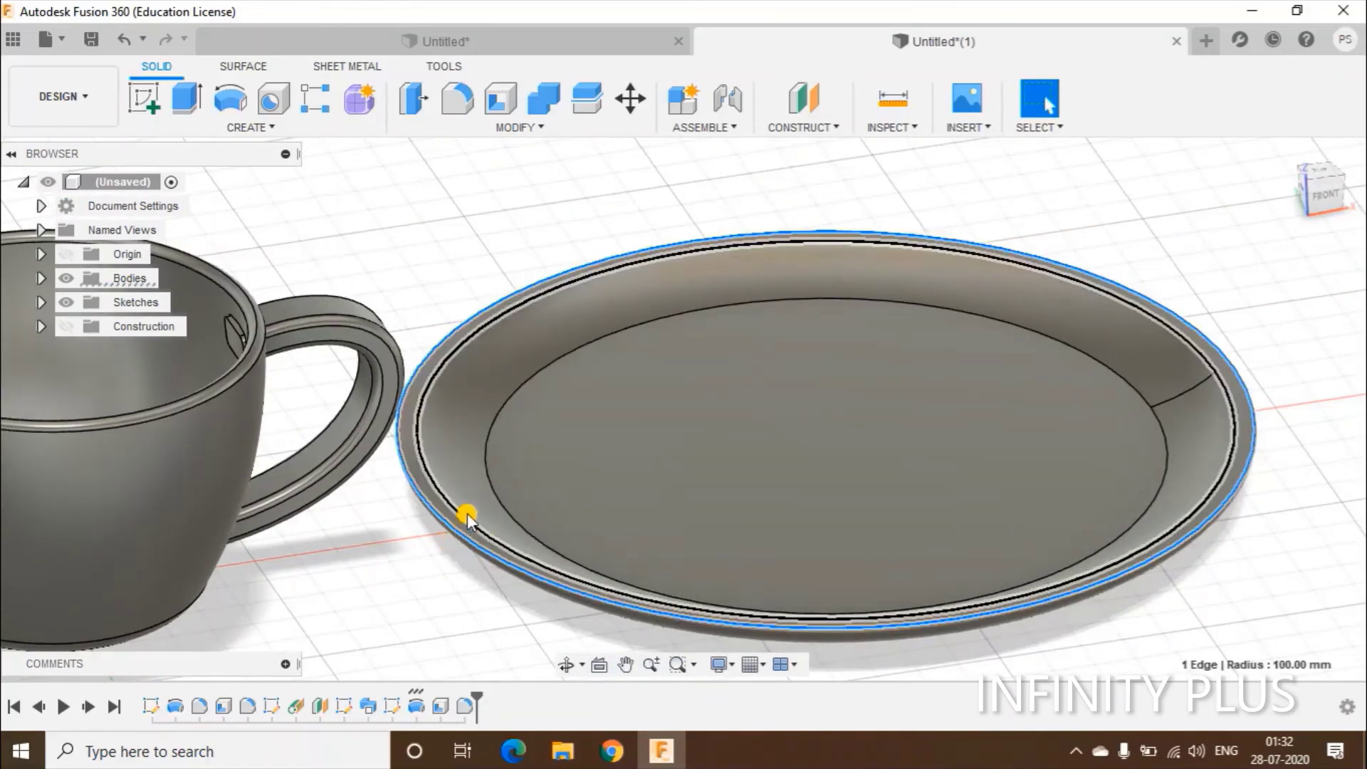
{"action": "left_click", "coordinate": [466, 520], "text": "ctrl"}
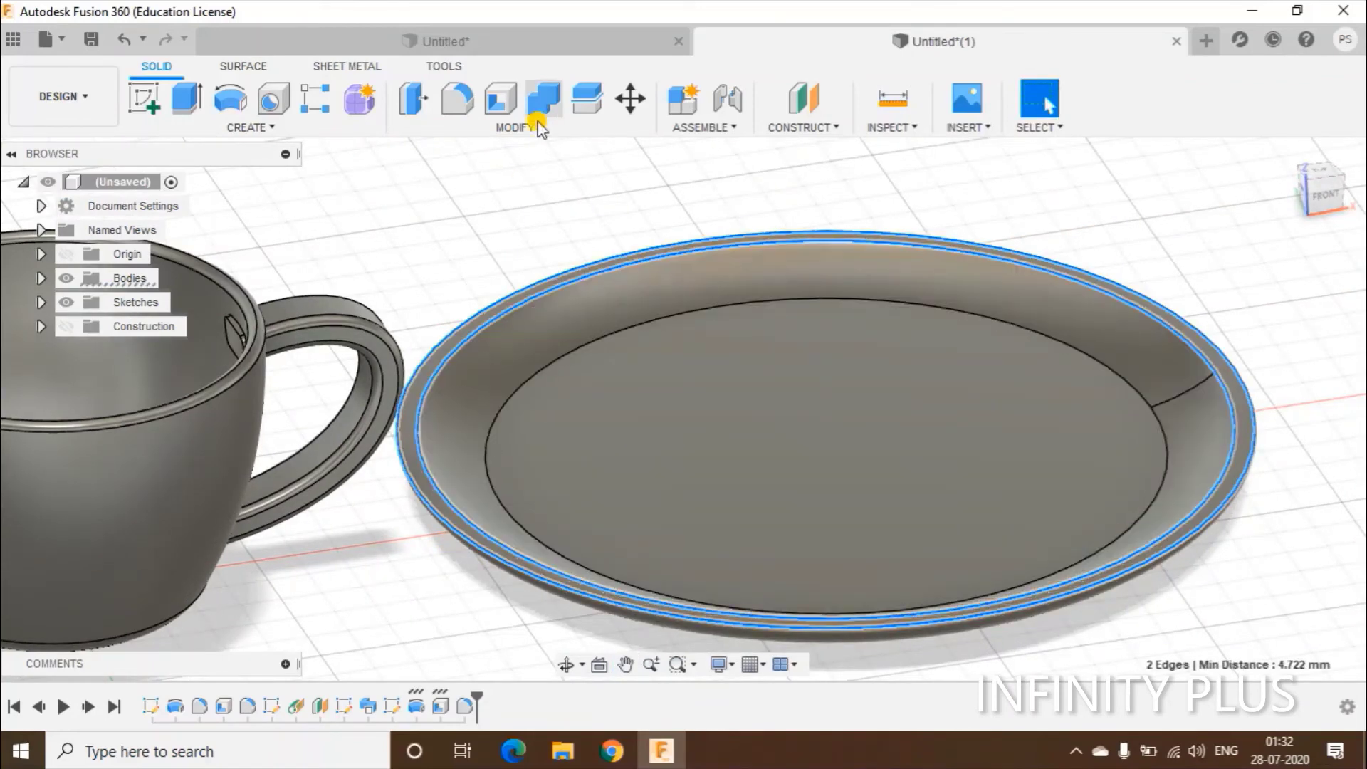
{"action": "left_click", "coordinate": [457, 98]}
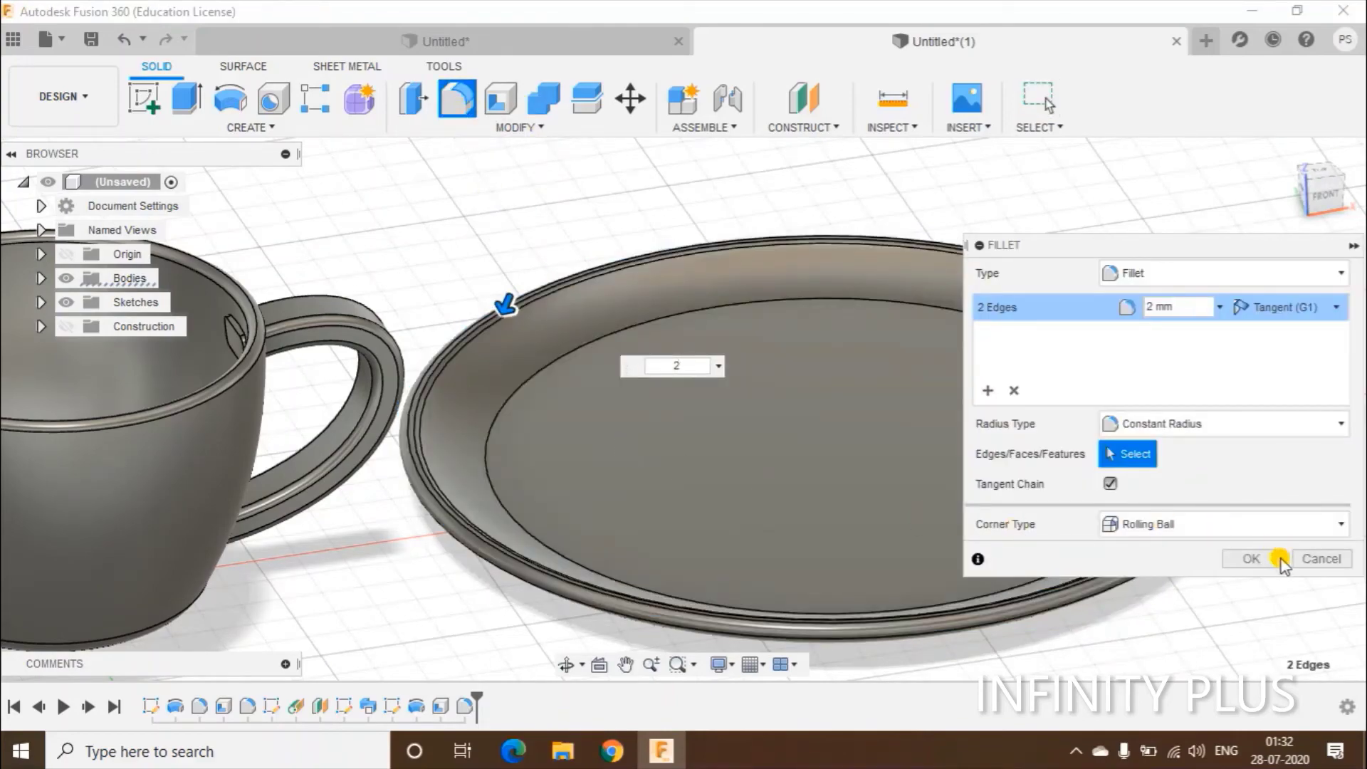
{"action": "left_click", "coordinate": [1247, 559]}
- Convert the cup body into a component and rename the component Cup
{"action": "scroll", "coordinate": [924, 436], "scroll_direction": "down", "scroll_amount": 4}
{"action": "mouse_move", "coordinate": [904, 421]}
{"action": "middle_mouse_down", "text": "shift"}
{"action": "mouse_move", "coordinate": [838, 396]}
{"action": "mouse_move", "coordinate": [839, 437]}
{"action": "mouse_move", "coordinate": [900, 442]}
{"action": "middle_mouse_up", "text": "shift"}
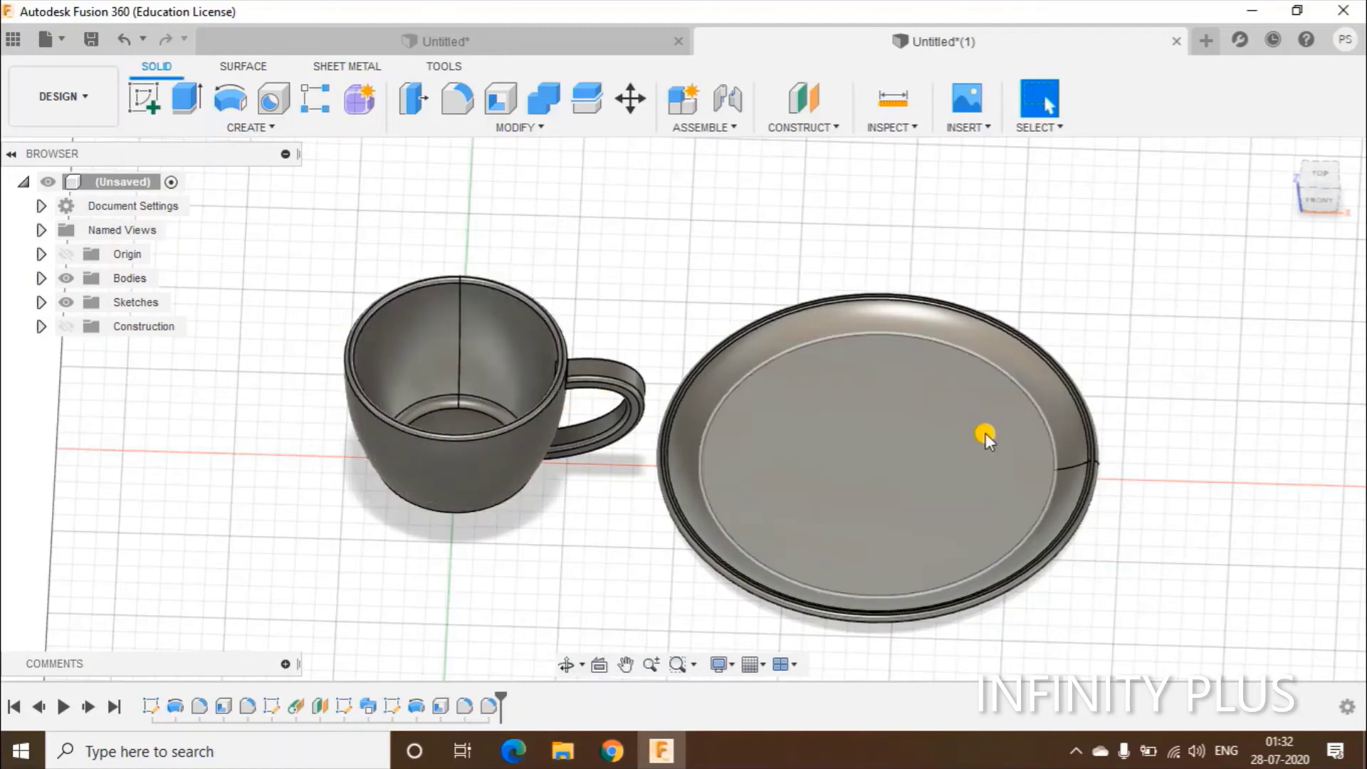
{"action": "left_click", "coordinate": [66, 277]}
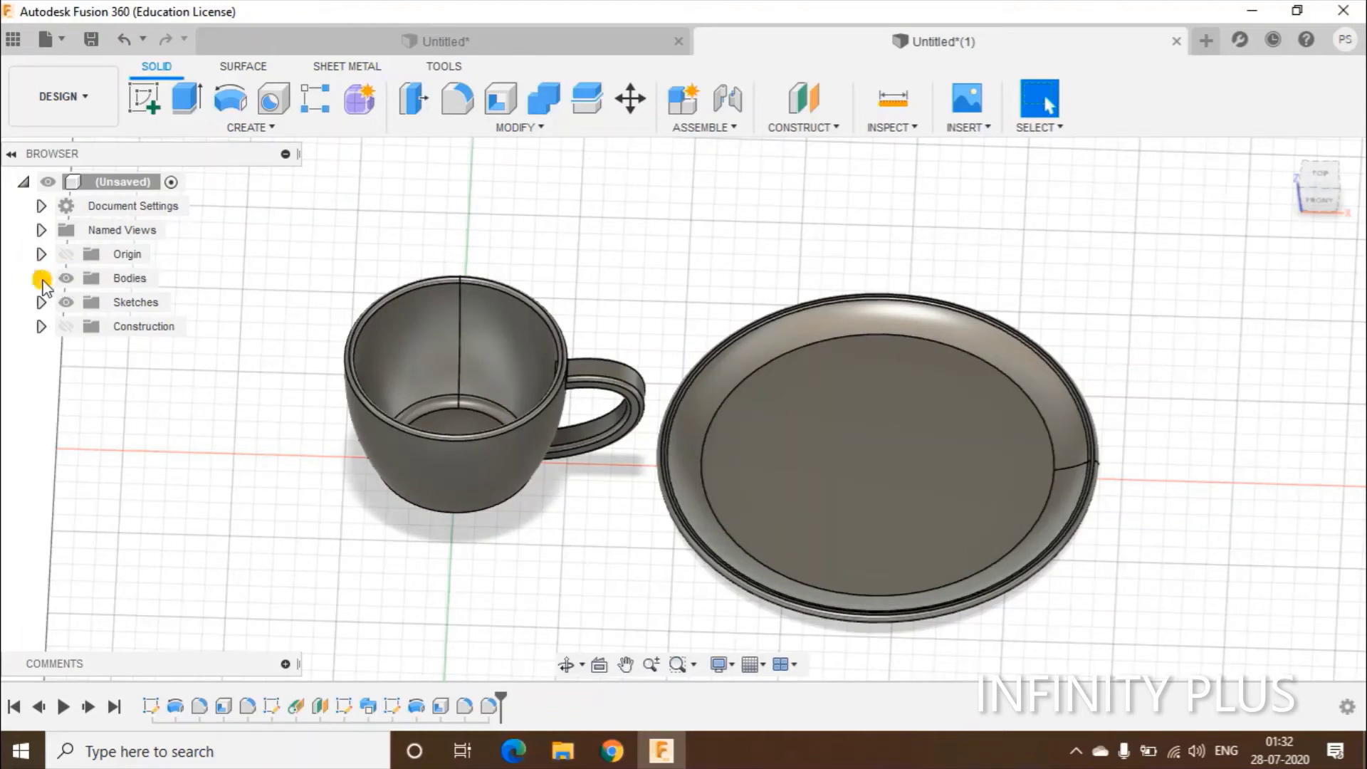
{"action": "left_click", "coordinate": [41, 278]}
{"action": "right_click", "coordinate": [127, 308]}
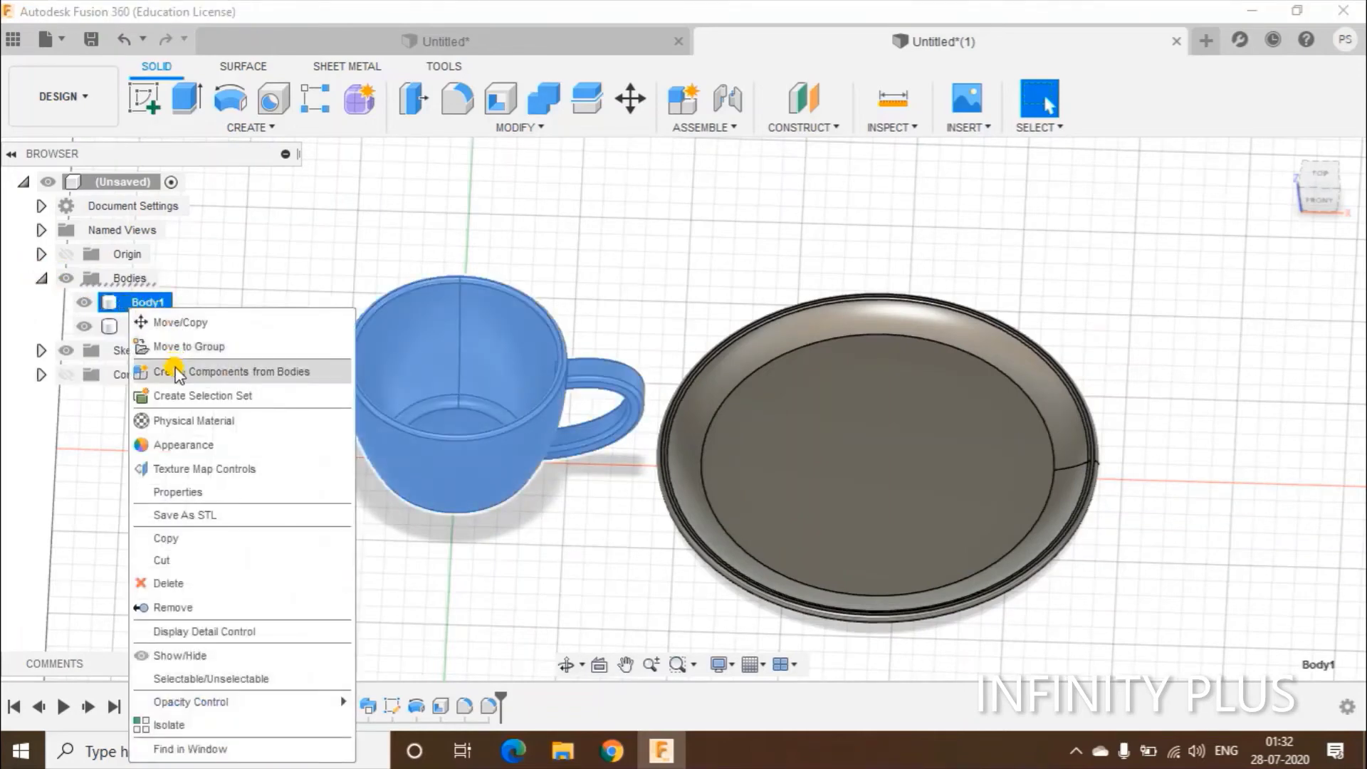
{"action": "left_click", "coordinate": [226, 373]}
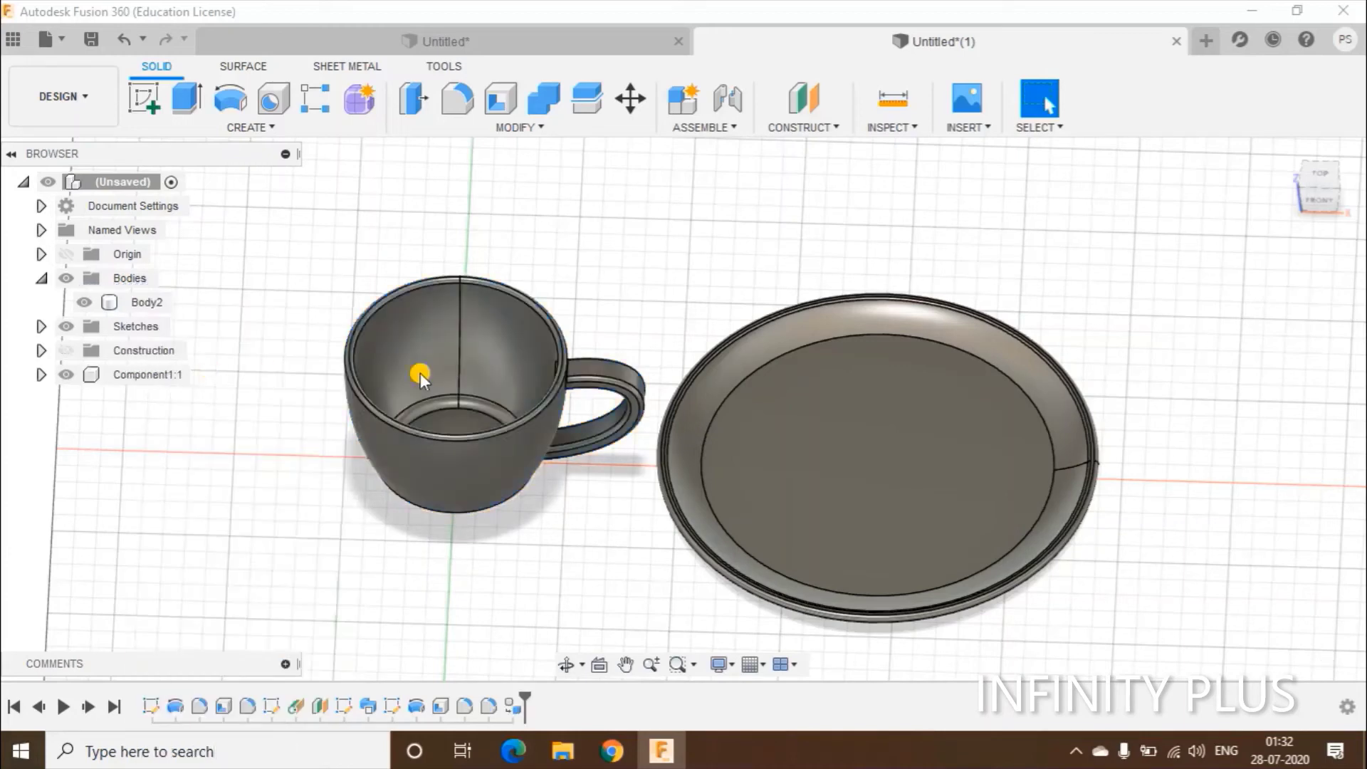
{"action": "left_click", "coordinate": [130, 375]}
{"action": "left_click", "coordinate": [130, 375]}
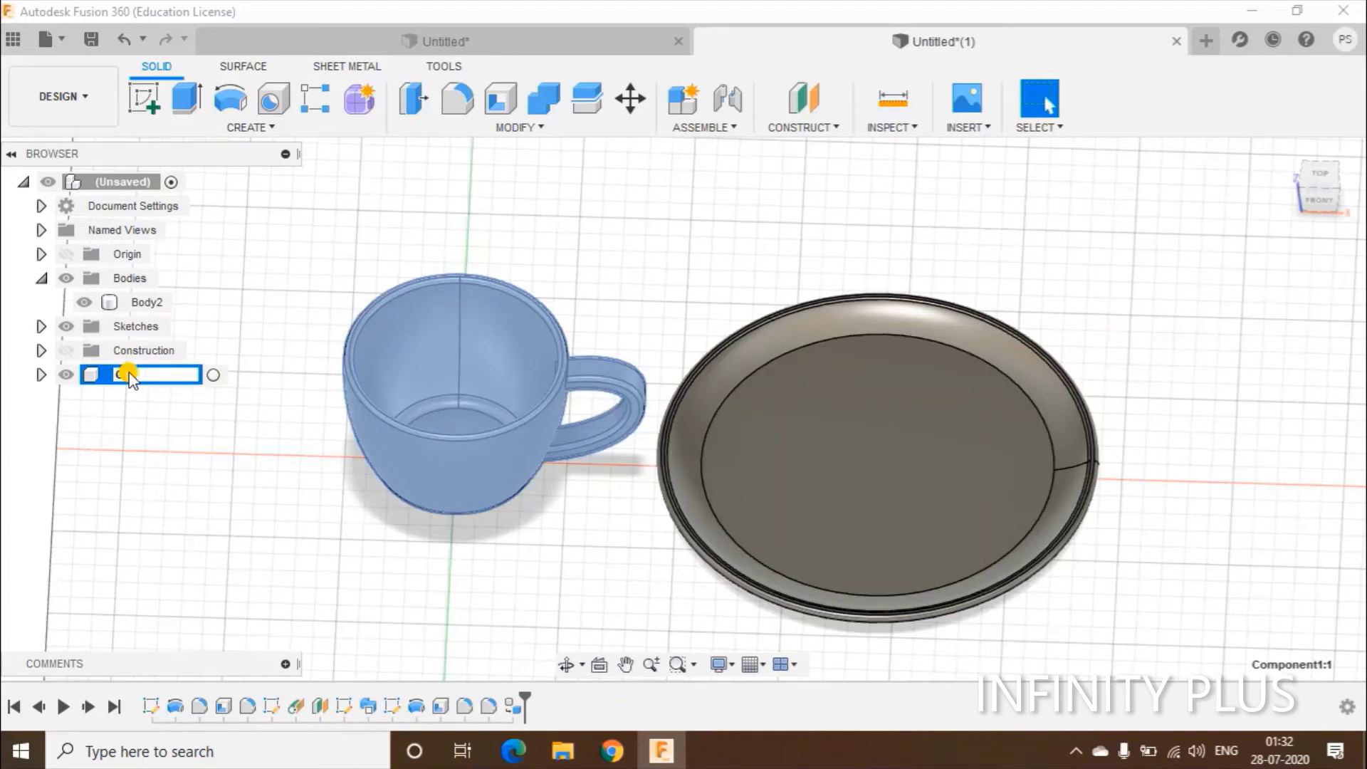
{"action": "type", "text": "Cup"}
{"action": "left_click", "coordinate": [200, 431]}
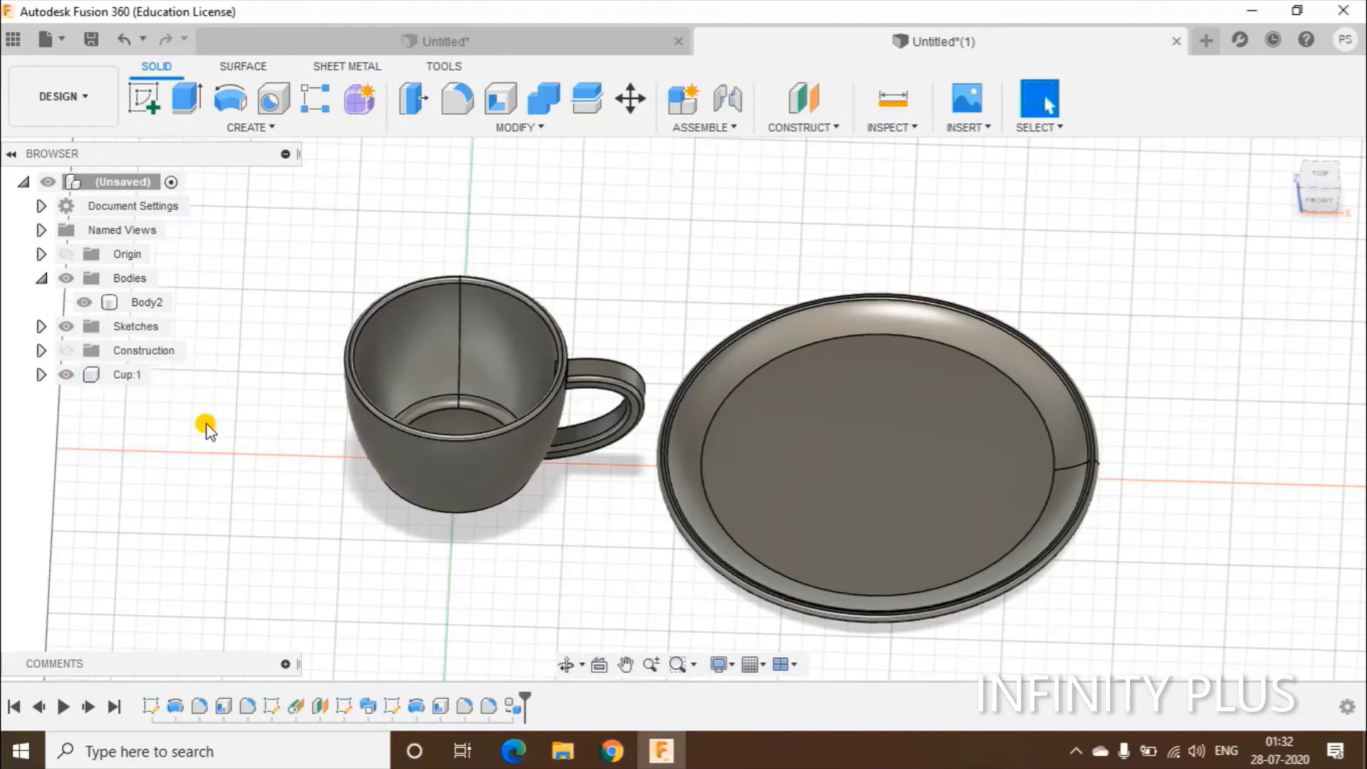
- Convert the plate body into a component and rename the component Plate
{"action": "left_click", "coordinate": [118, 301]}
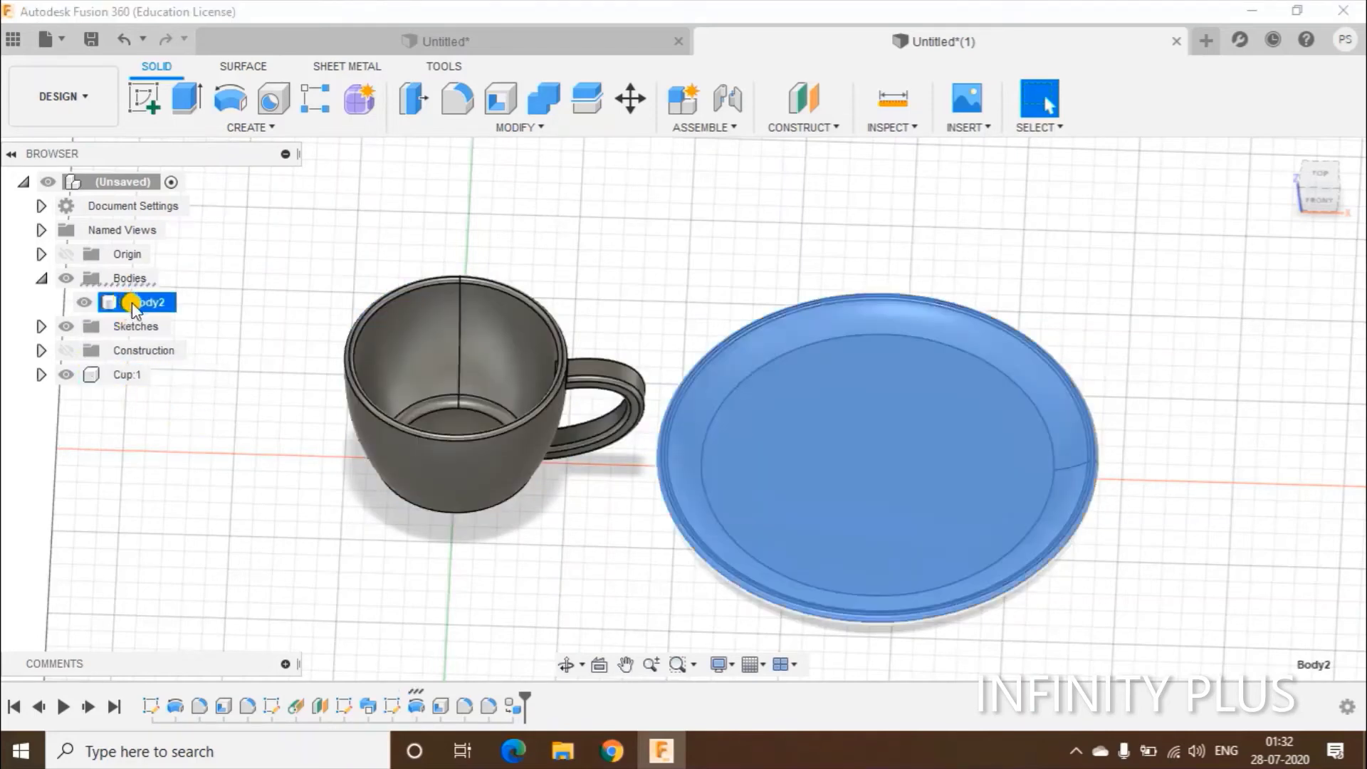
{"action": "right_click", "coordinate": [132, 306]}
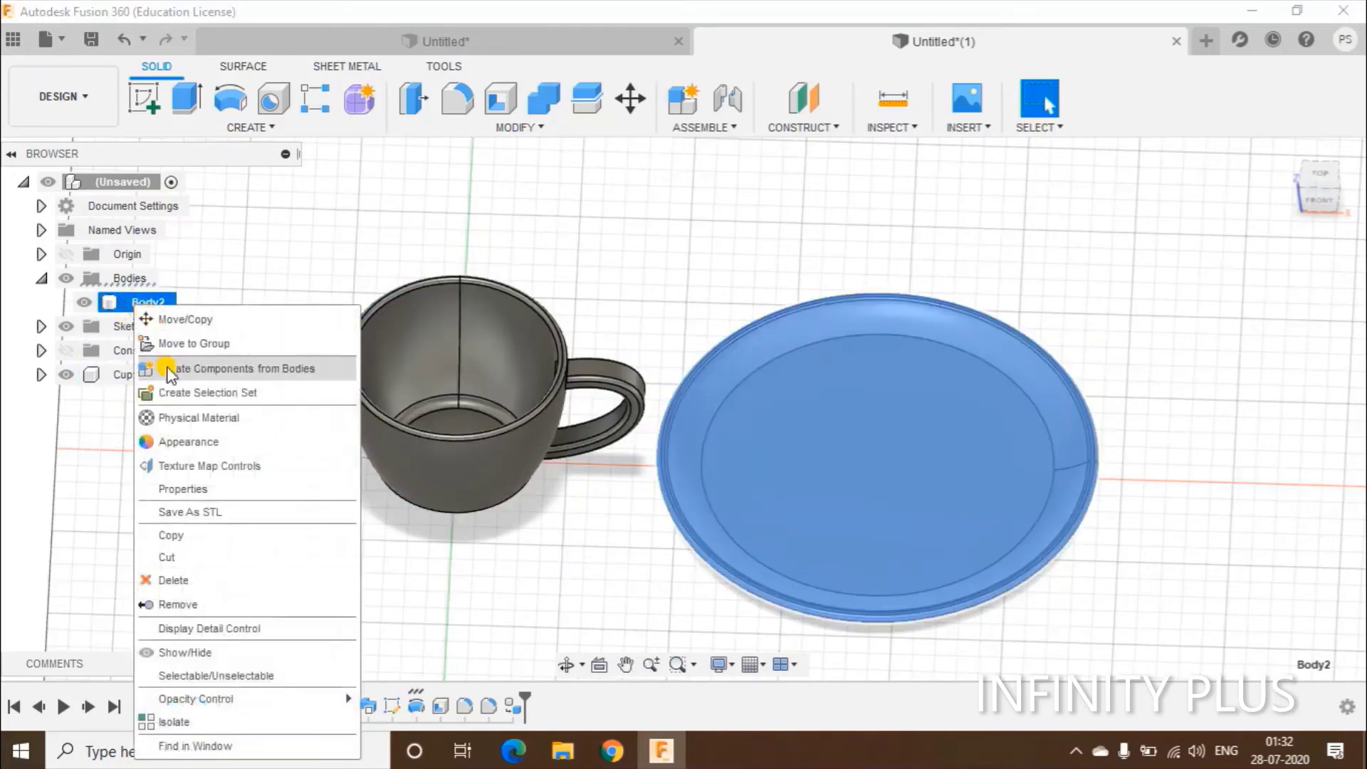
{"action": "left_click", "coordinate": [168, 369]}
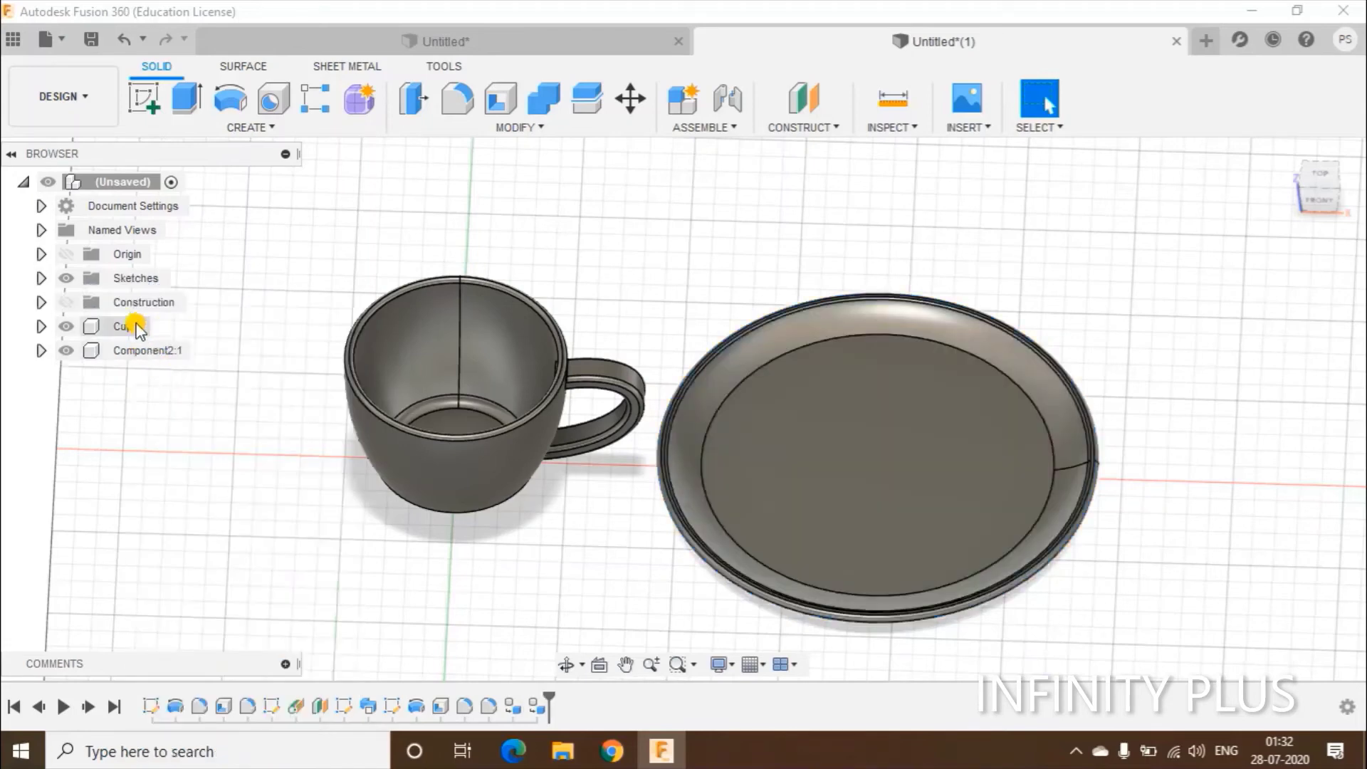
{"action": "left_click", "coordinate": [139, 353]}
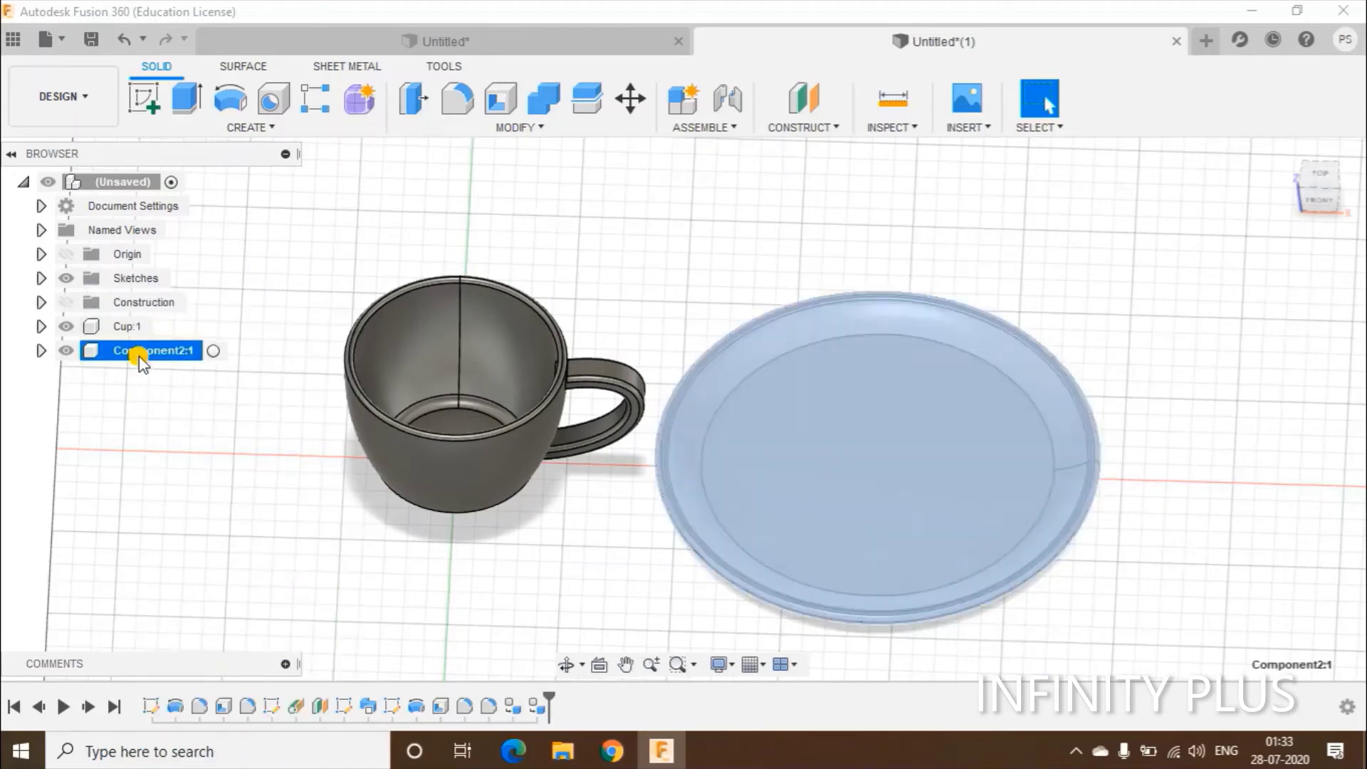
{"action": "double_click", "coordinate": [139, 352]}
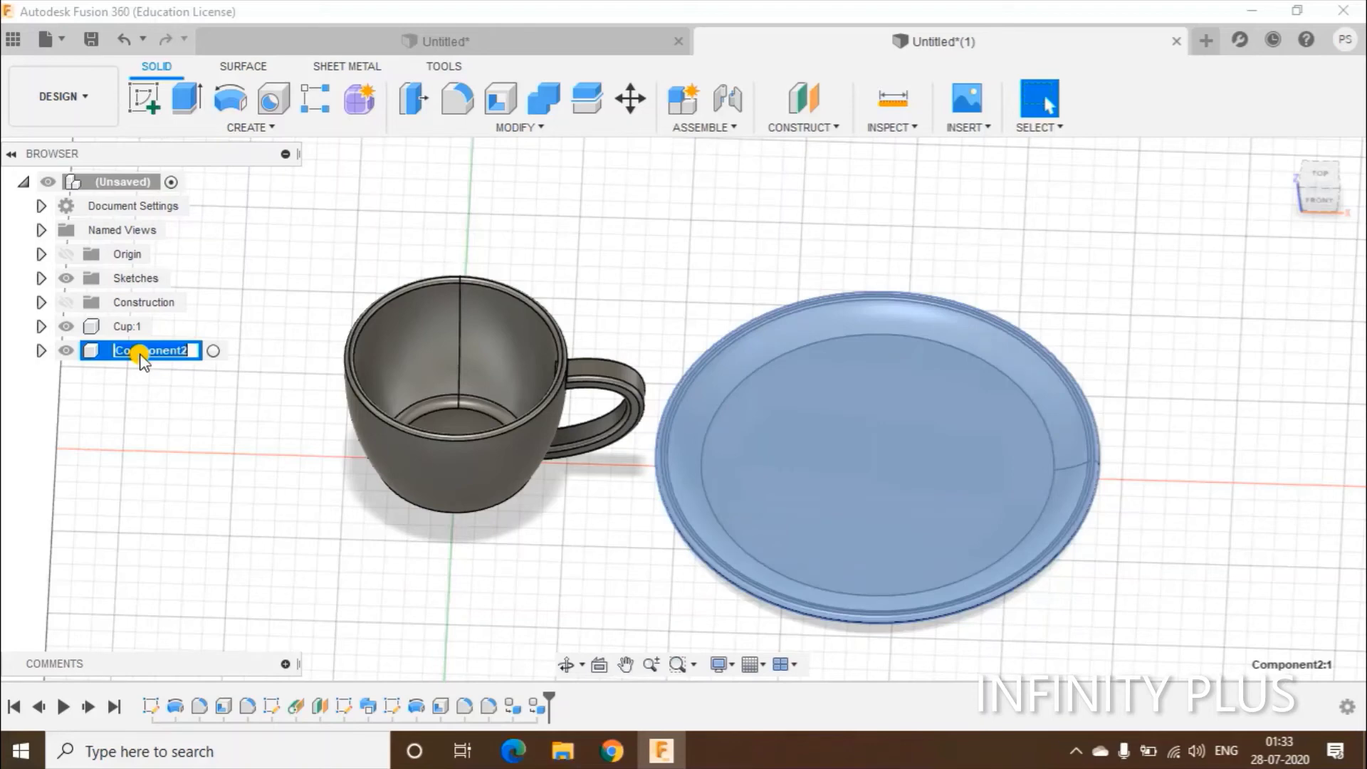
{"action": "type", "text": "Plate"}
{"action": "left_click", "coordinate": [243, 444]}
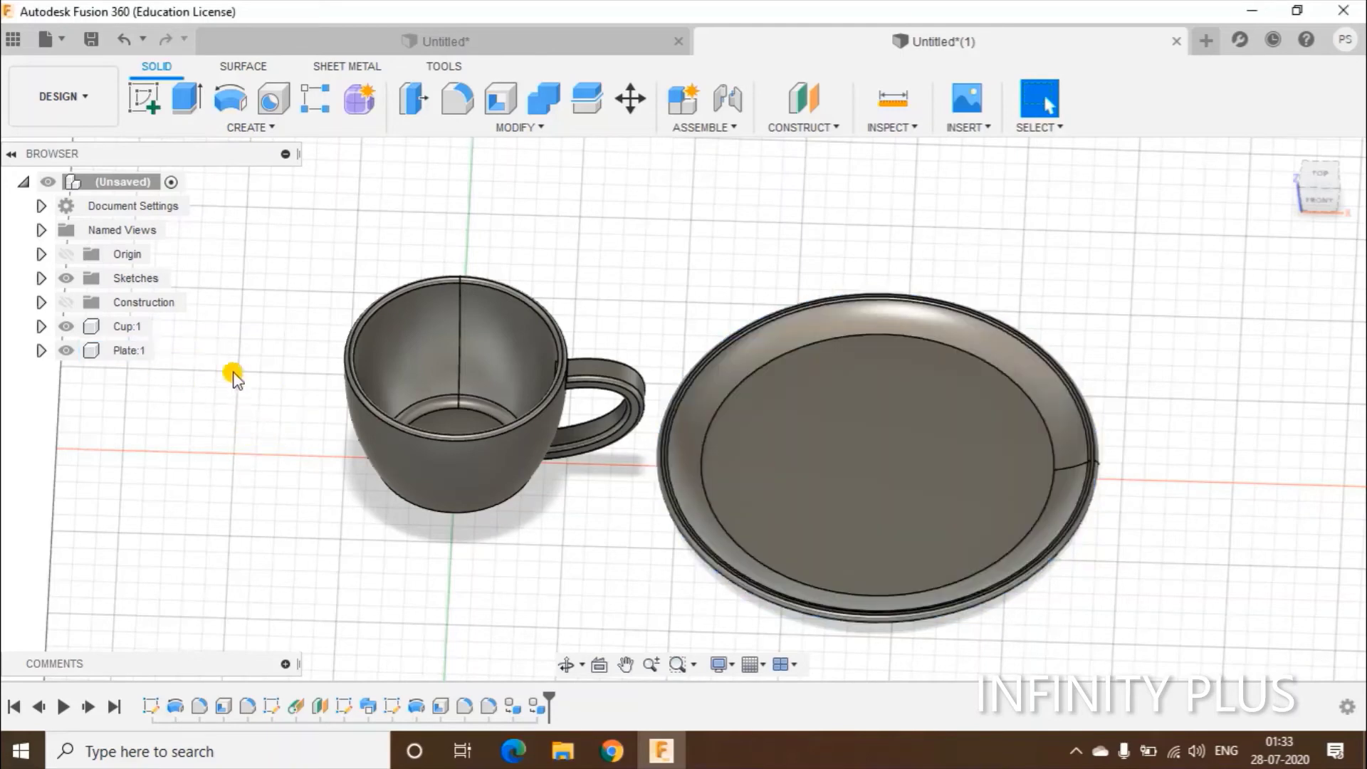
{"action": "key", "text": "a"}
{"action": "left_click", "coordinate": [725, 101]}
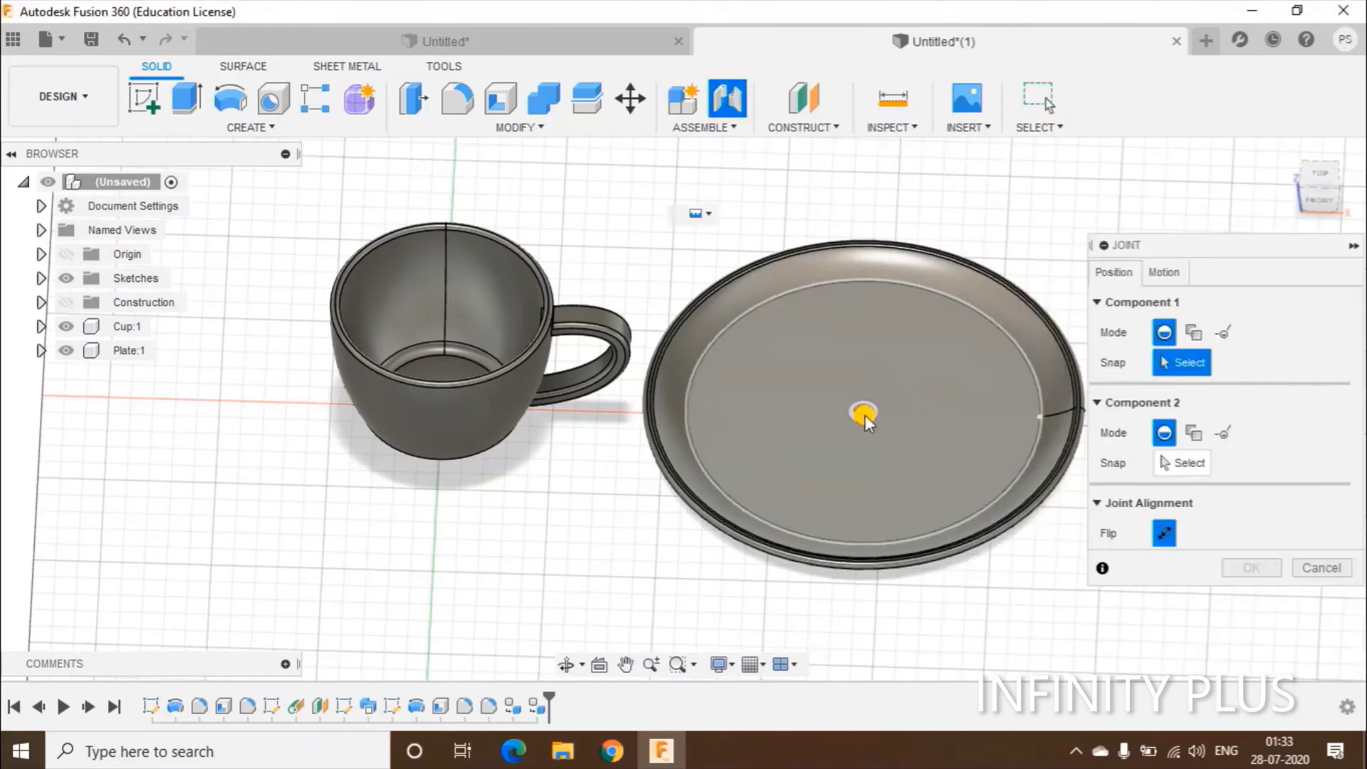
{"action": "left_click", "coordinate": [864, 414]}
{"action": "key", "text": "Escape"}
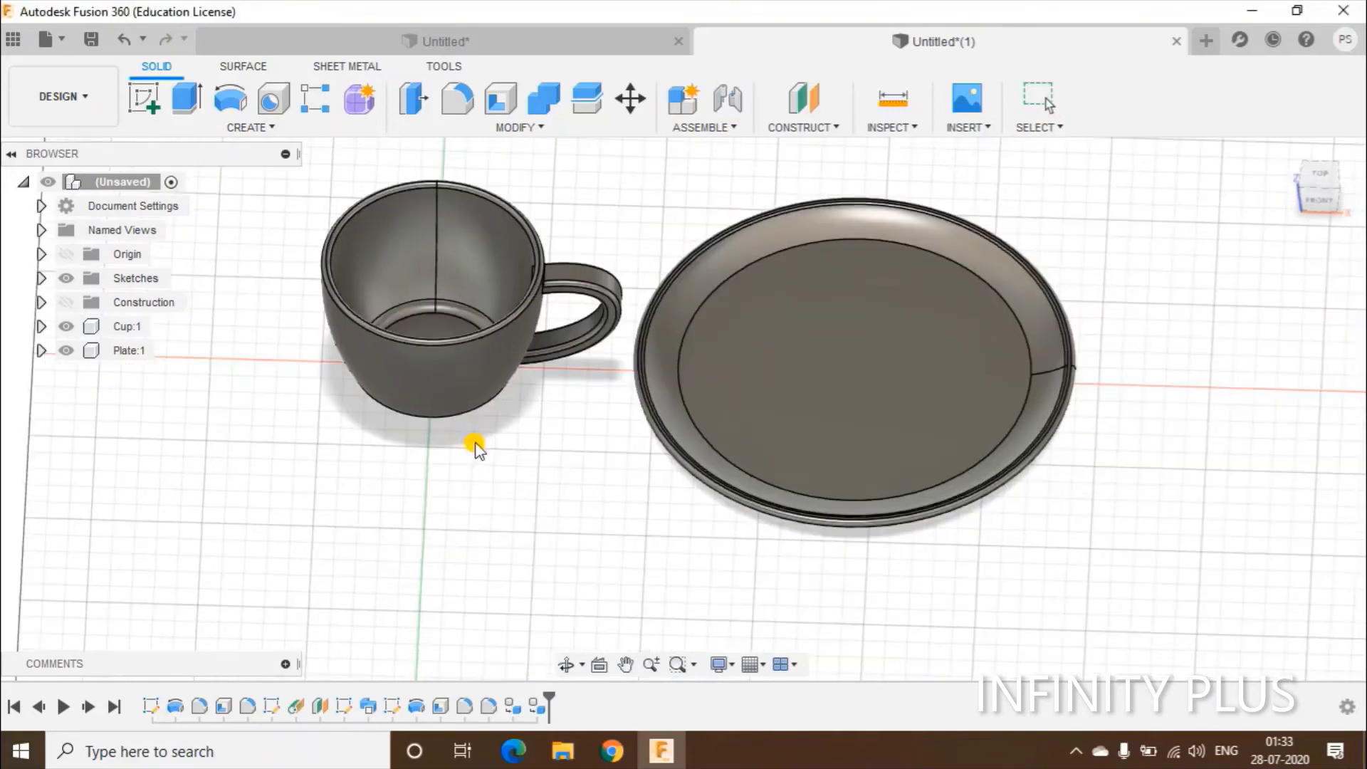
- Create a joint that seats the centre of the plate's inner face against the centre of the cup's bottom face
{"action": "key", "text": "a"}
{"action": "left_click", "coordinate": [727, 97]}
{"action": "left_click", "coordinate": [845, 395]}
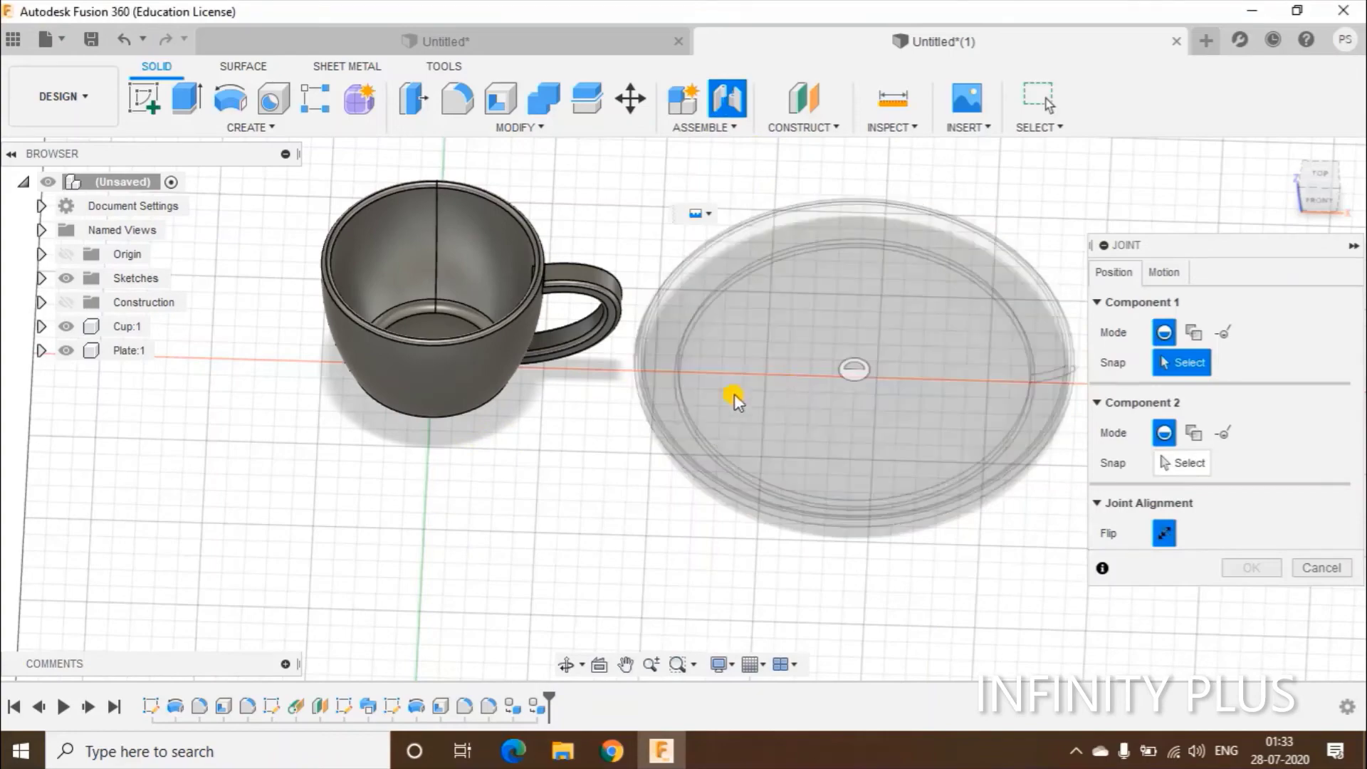
{"action": "middle_click_drag", "start_coordinate": [524, 377], "coordinate": [412, 391], "text": "shift"}
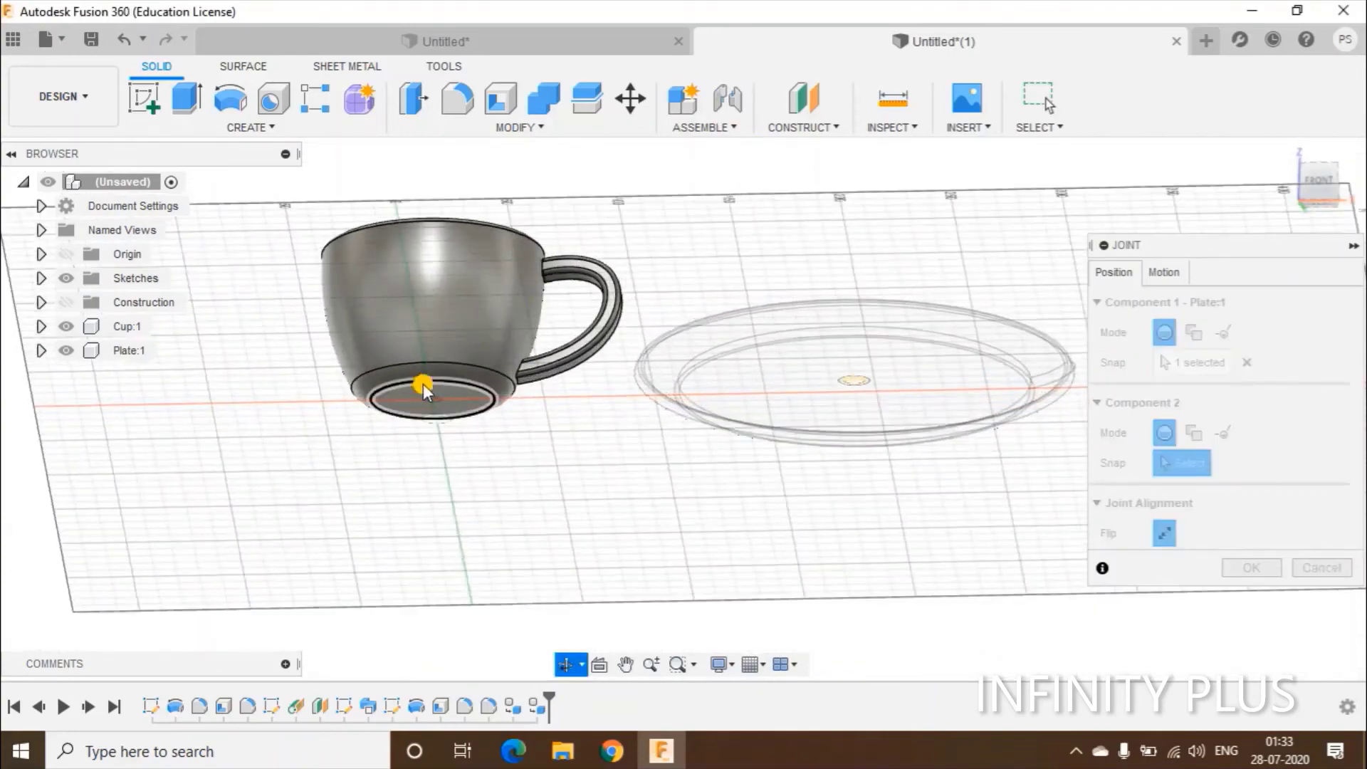
{"action": "left_click", "coordinate": [436, 397]}
{"action": "middle_click_drag", "start_coordinate": [767, 526], "coordinate": [811, 552], "text": "shift"}
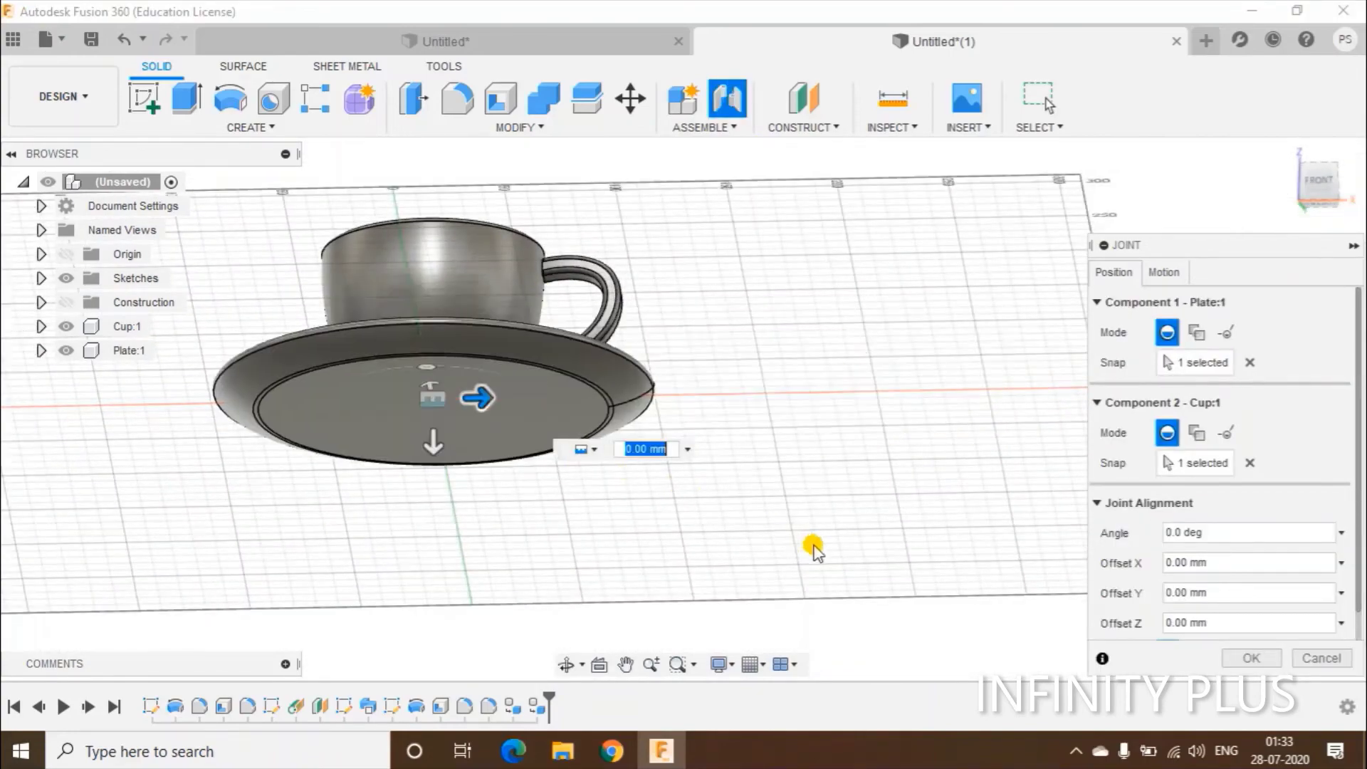
{"action": "middle_click_drag", "start_coordinate": [707, 354], "coordinate": [719, 409], "text": "shift"}
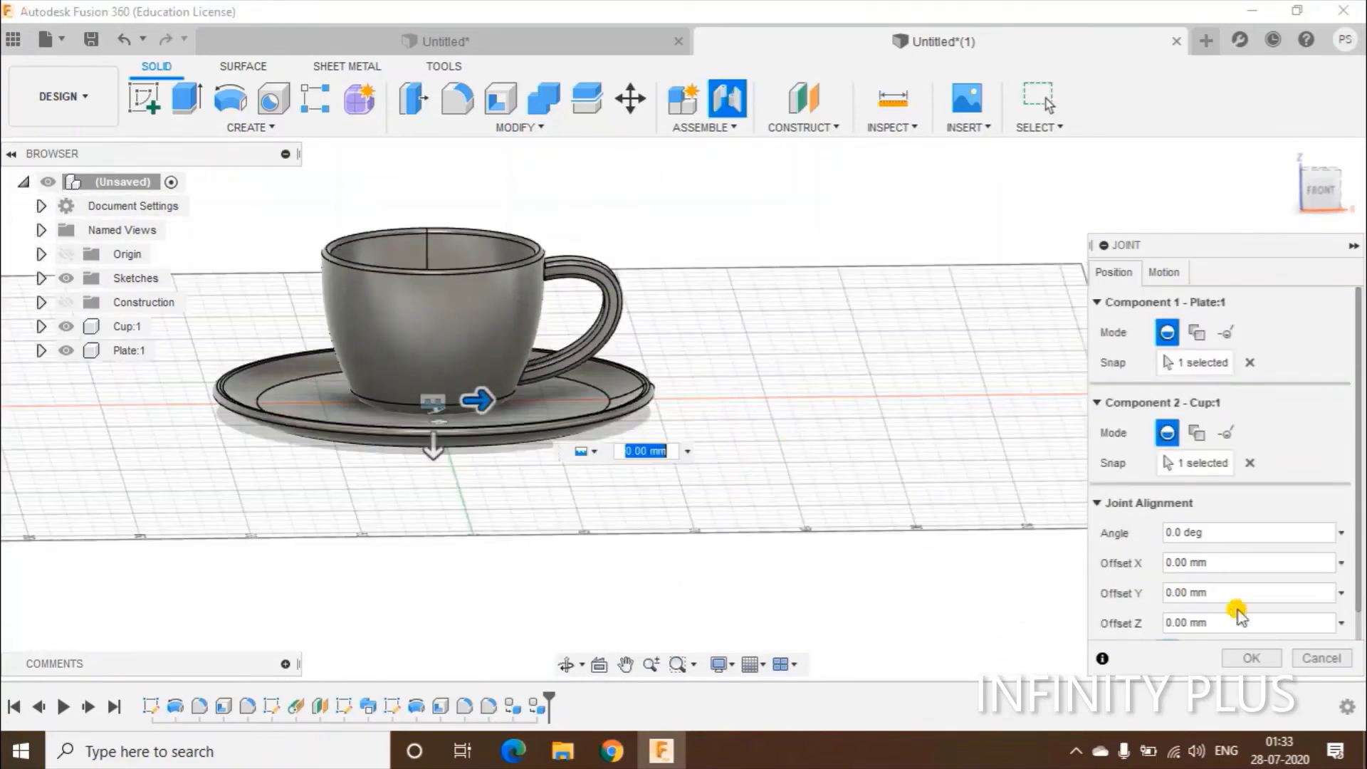
{"action": "left_click", "coordinate": [1242, 660]}
{"action": "middle_click_drag", "start_coordinate": [763, 345], "coordinate": [952, 387], "text": "shift"}
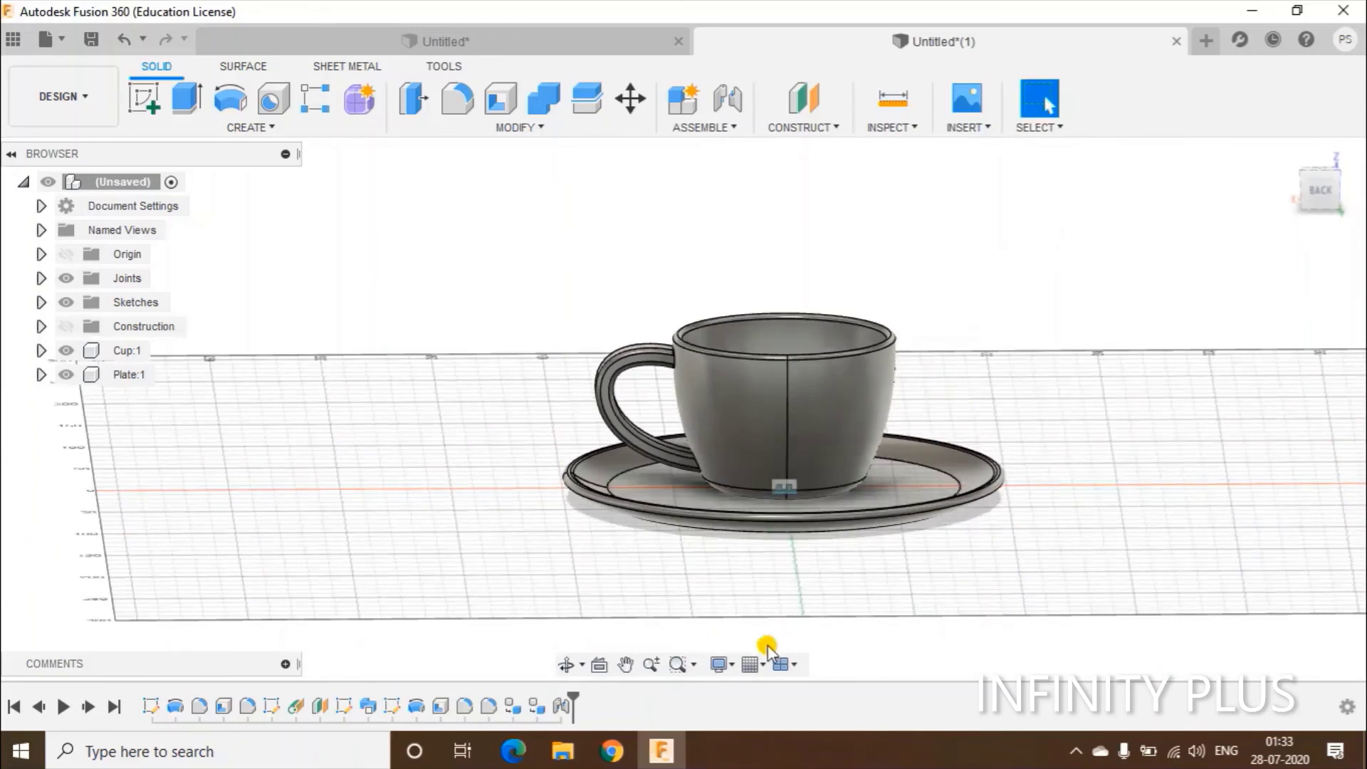
- Turn off the layout grid, snap to grid and incremental move
{"action": "left_click", "coordinate": [752, 665]}
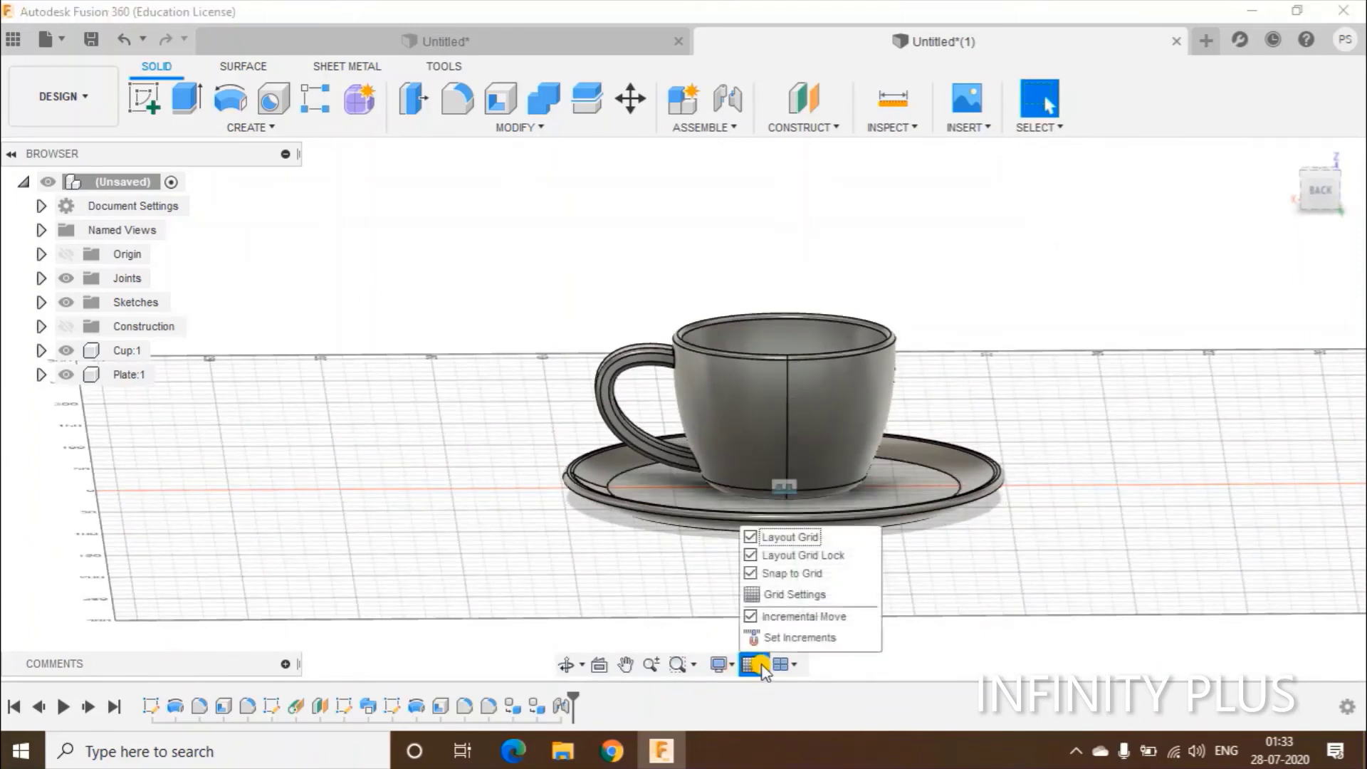
{"action": "left_click", "coordinate": [761, 668]}
{"action": "middle_click_drag", "start_coordinate": [676, 567], "coordinate": [510, 541]}
{"action": "left_click", "coordinate": [758, 666]}
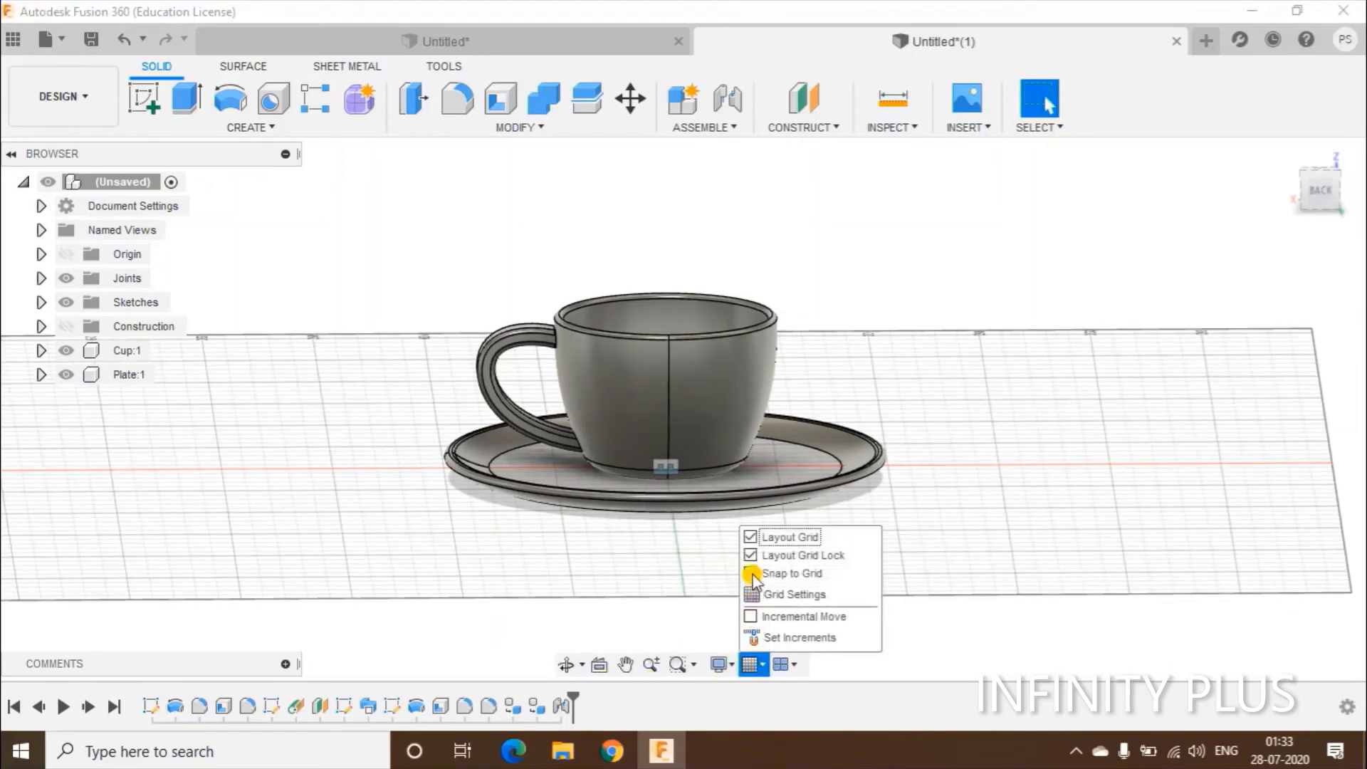
{"action": "left_click", "coordinate": [751, 538]}
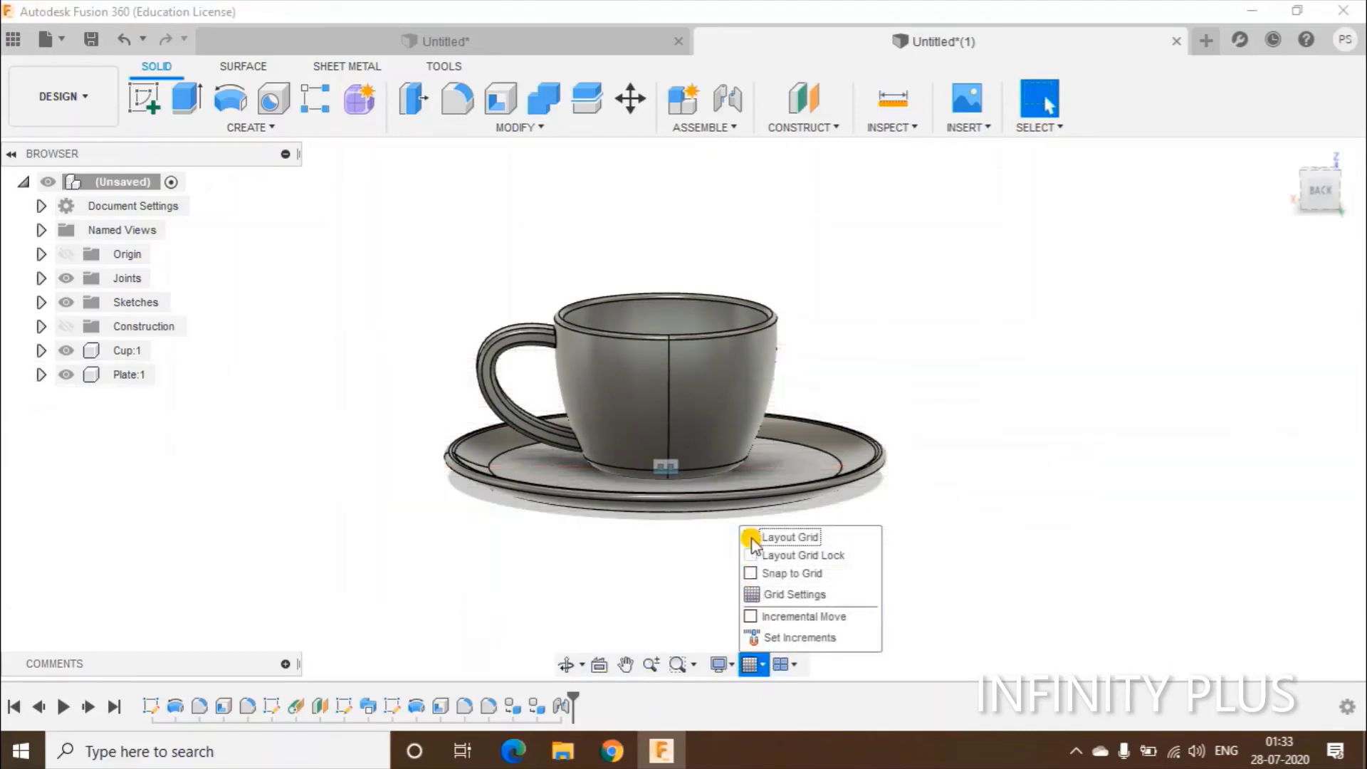
{"action": "left_click", "coordinate": [751, 538]}
{"action": "left_click", "coordinate": [751, 538]}
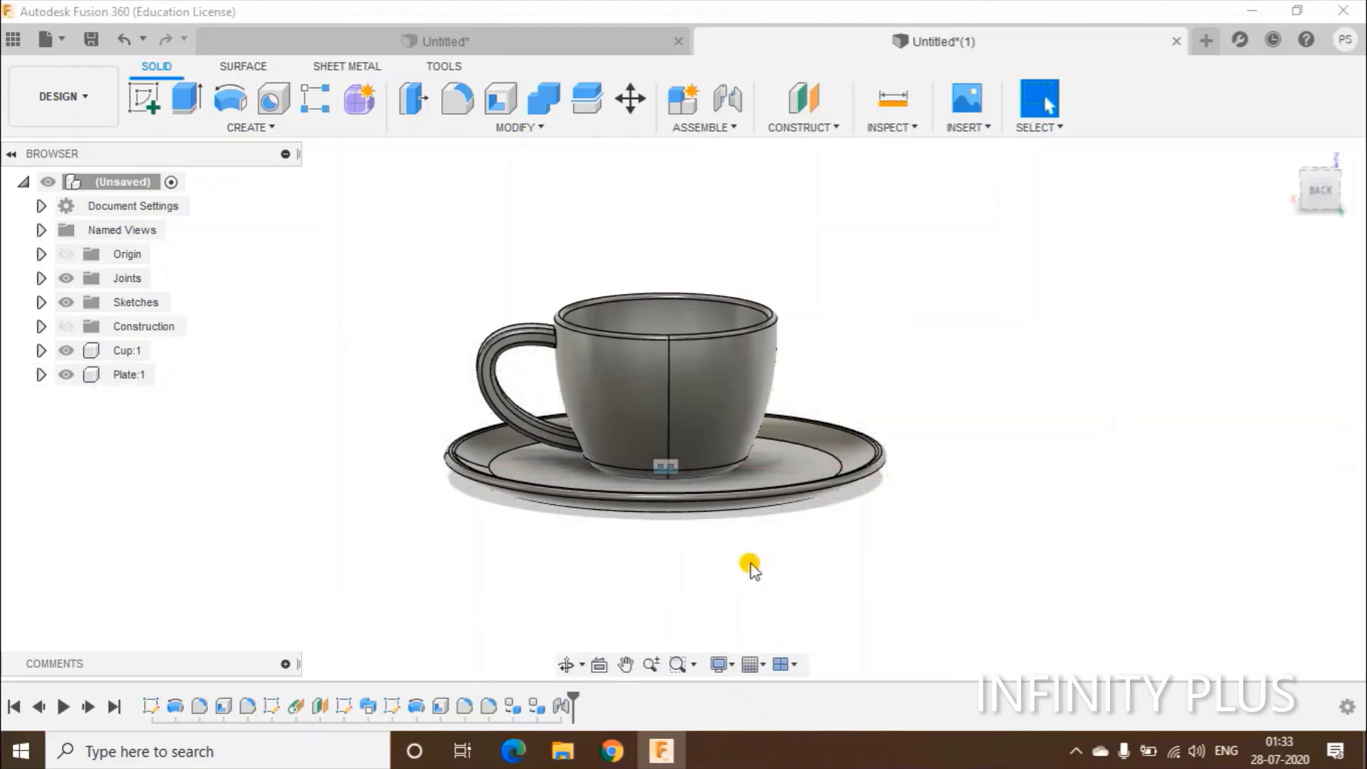
{"action": "middle_click_drag", "start_coordinate": [741, 683], "coordinate": [662, 562], "text": "shift"}
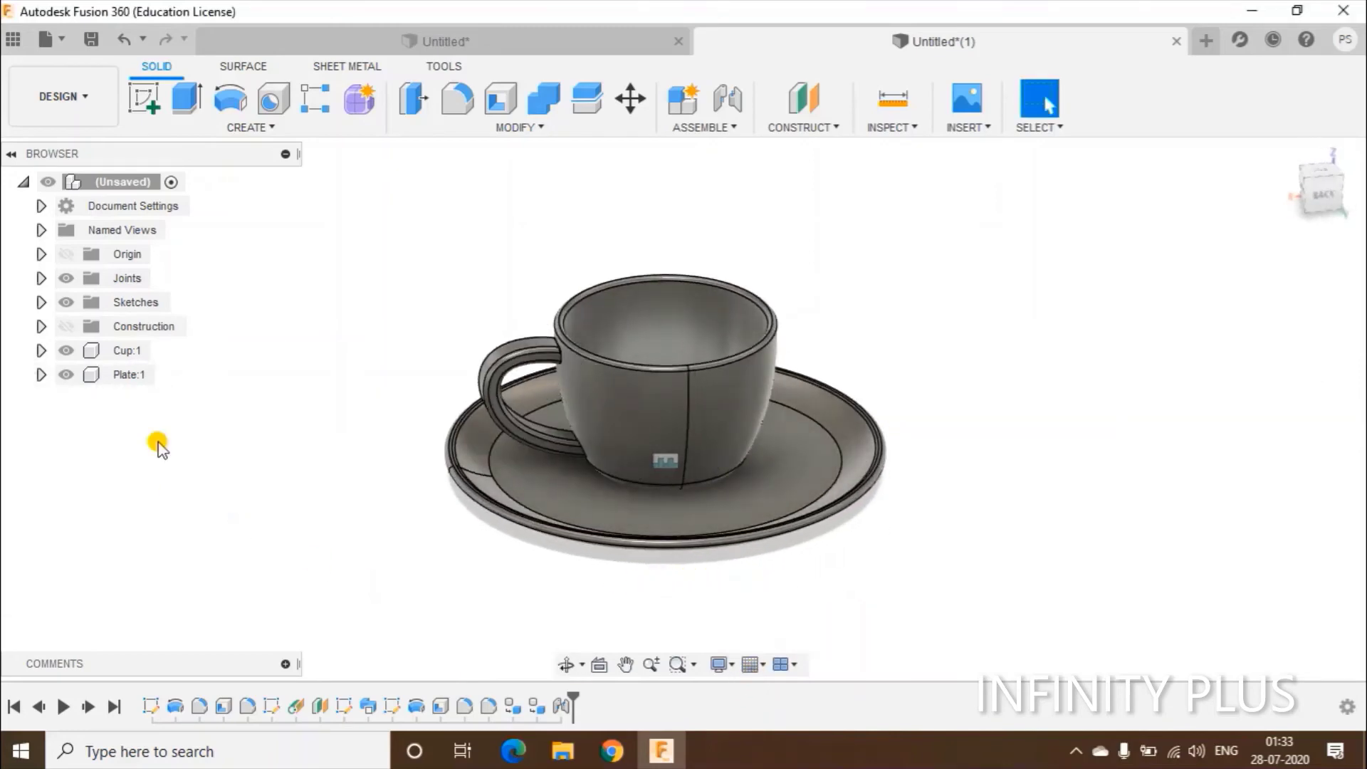
- Apply the Paint - Enamel Glossy (Red) appearance from the glossy paint library to the Cup component
{"action": "middle_click_drag", "start_coordinate": [341, 385], "coordinate": [601, 427], "text": "shift"}
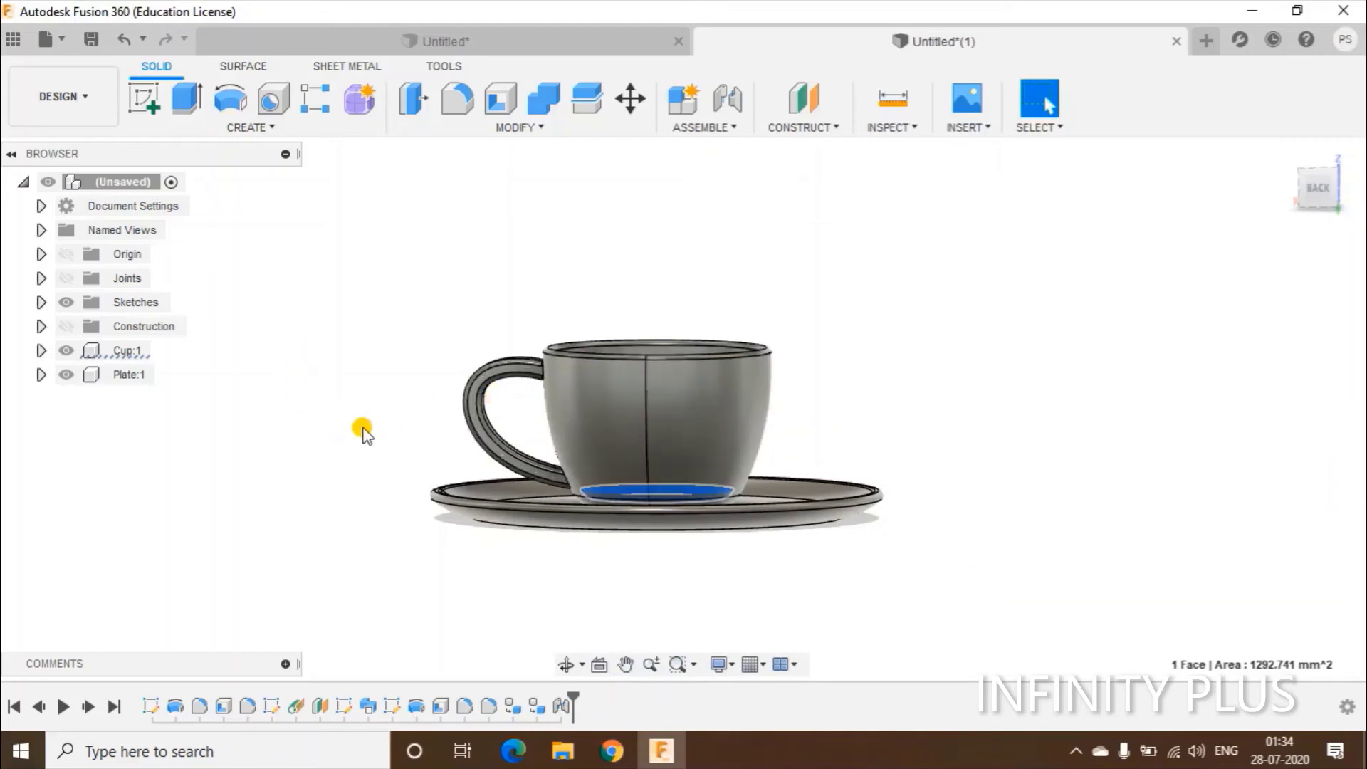
{"action": "left_click", "coordinate": [610, 410]}
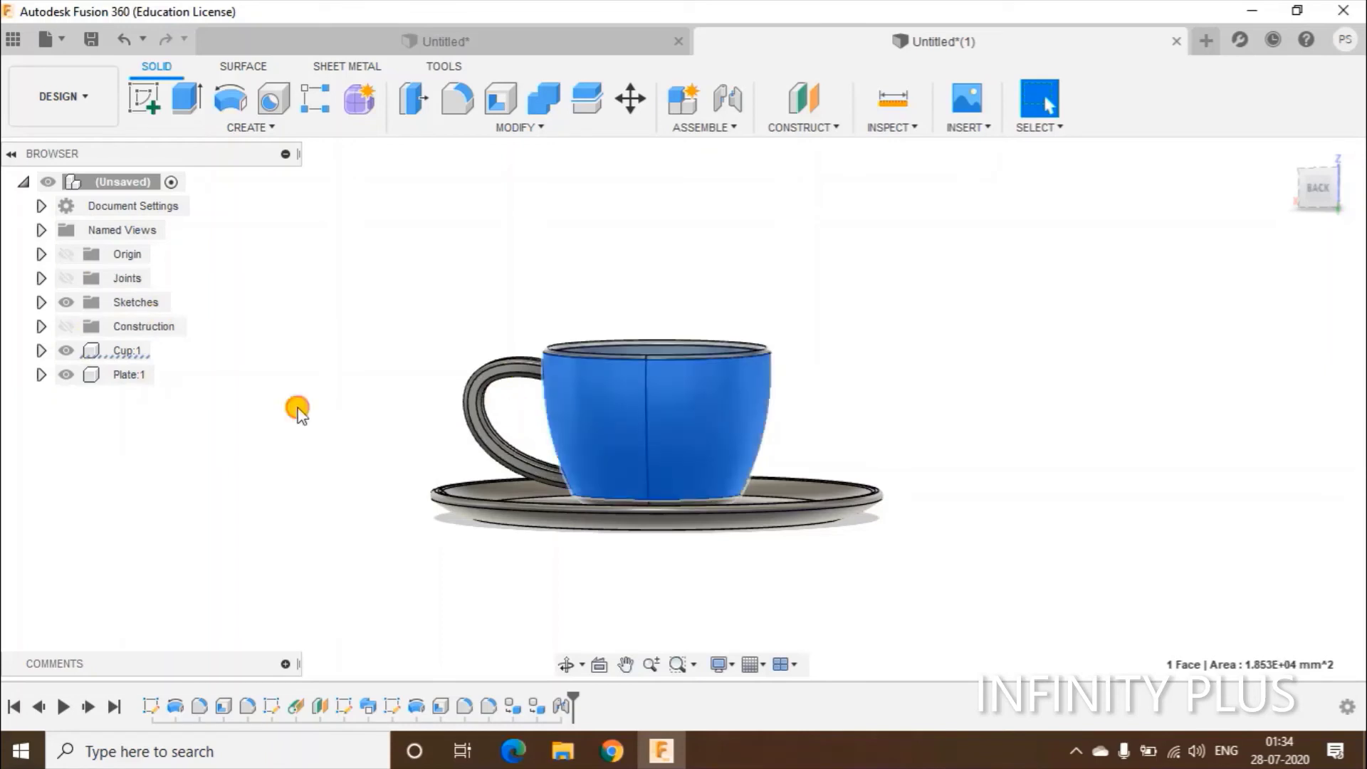
{"action": "left_click", "coordinate": [107, 351]}
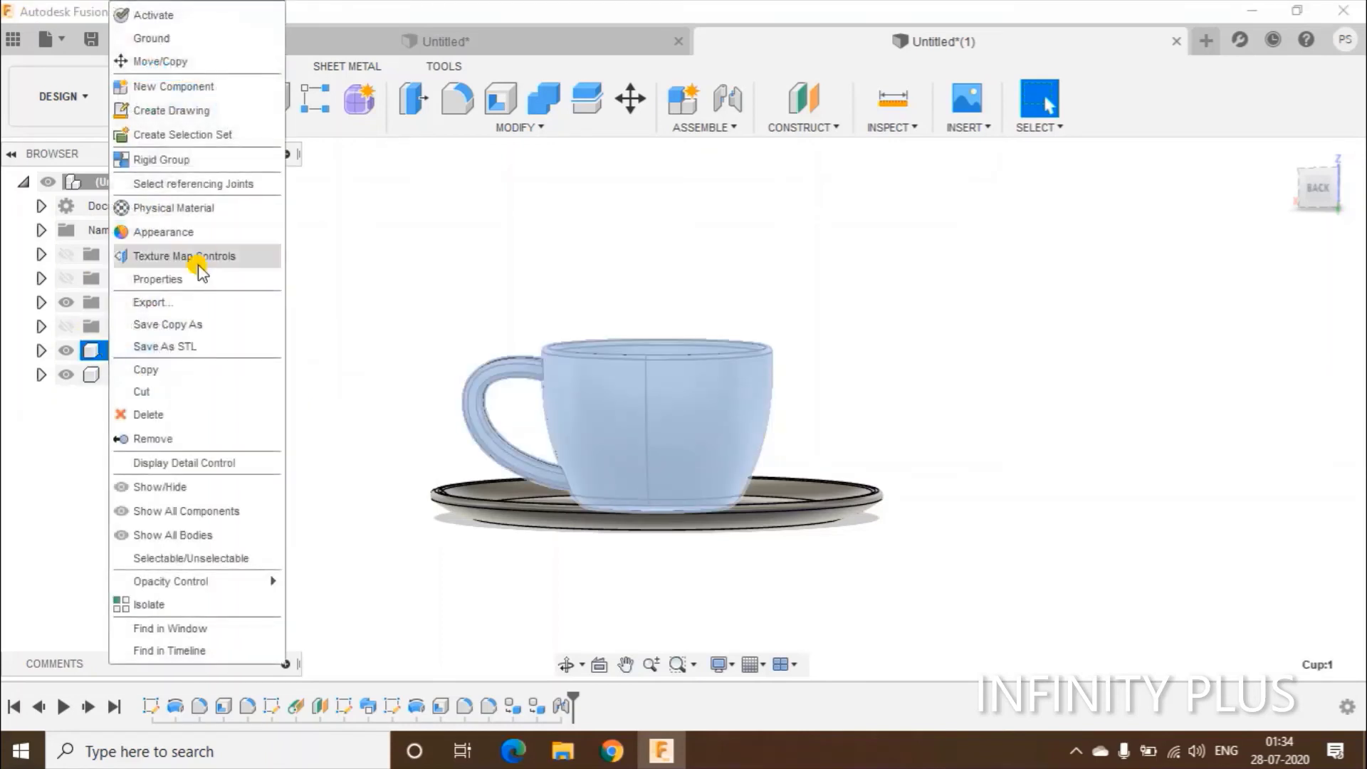
{"action": "left_click", "coordinate": [170, 232]}
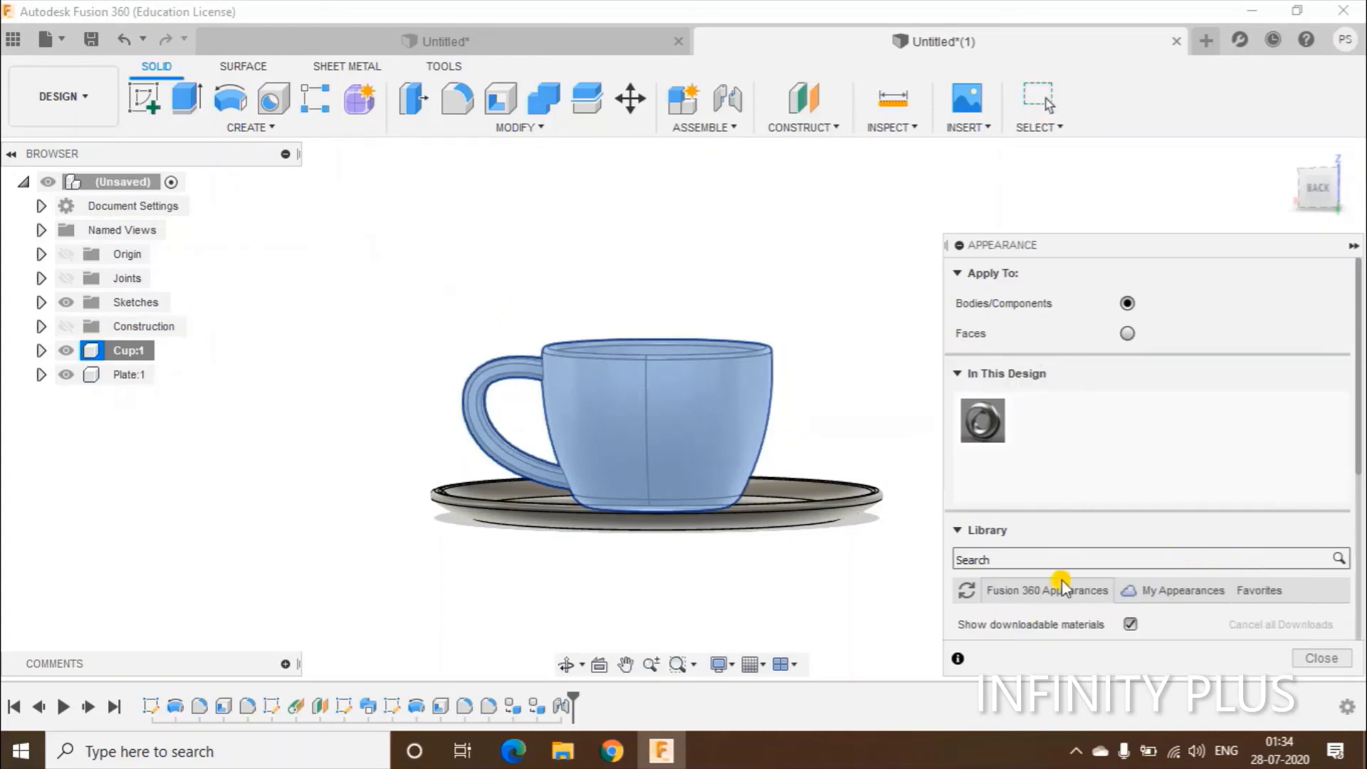
{"action": "scroll", "coordinate": [1096, 573], "scroll_direction": "down", "scroll_amount": 5}
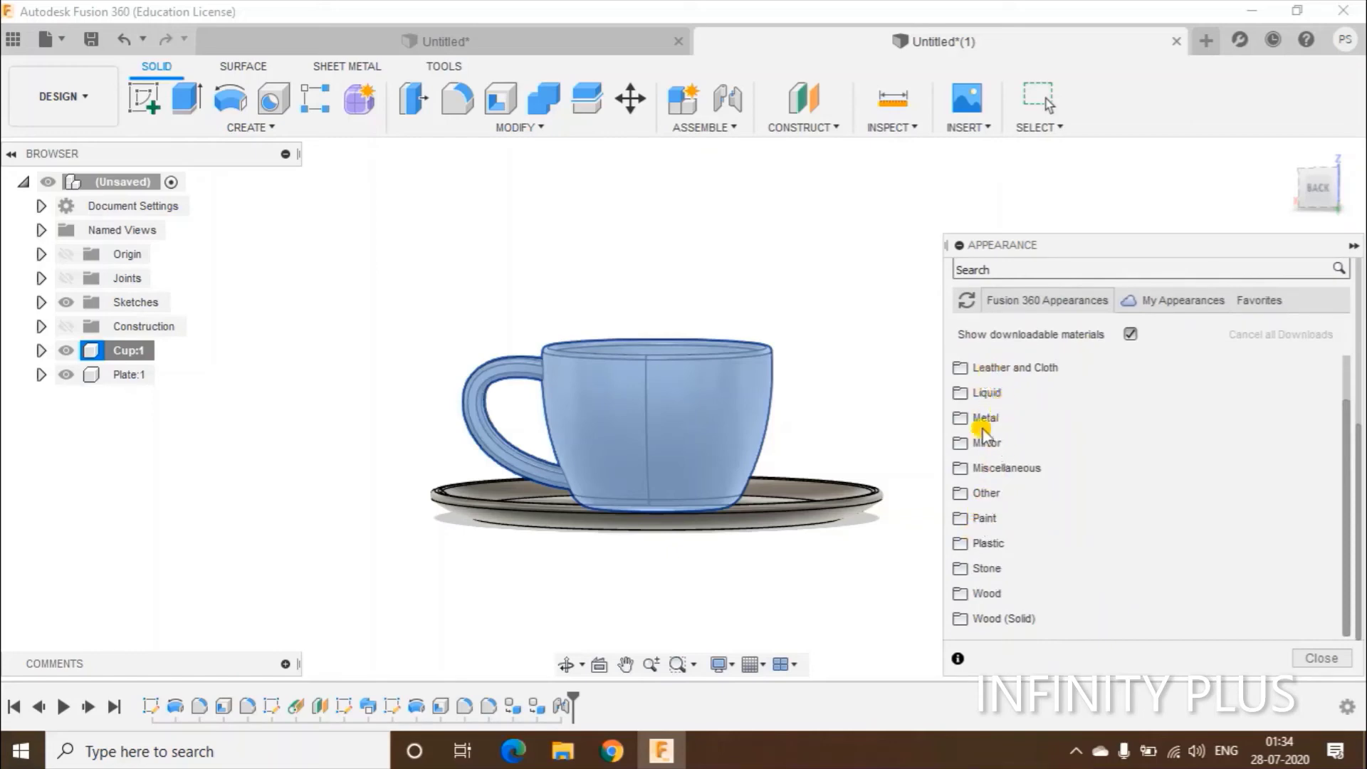
{"action": "left_click", "coordinate": [990, 521]}
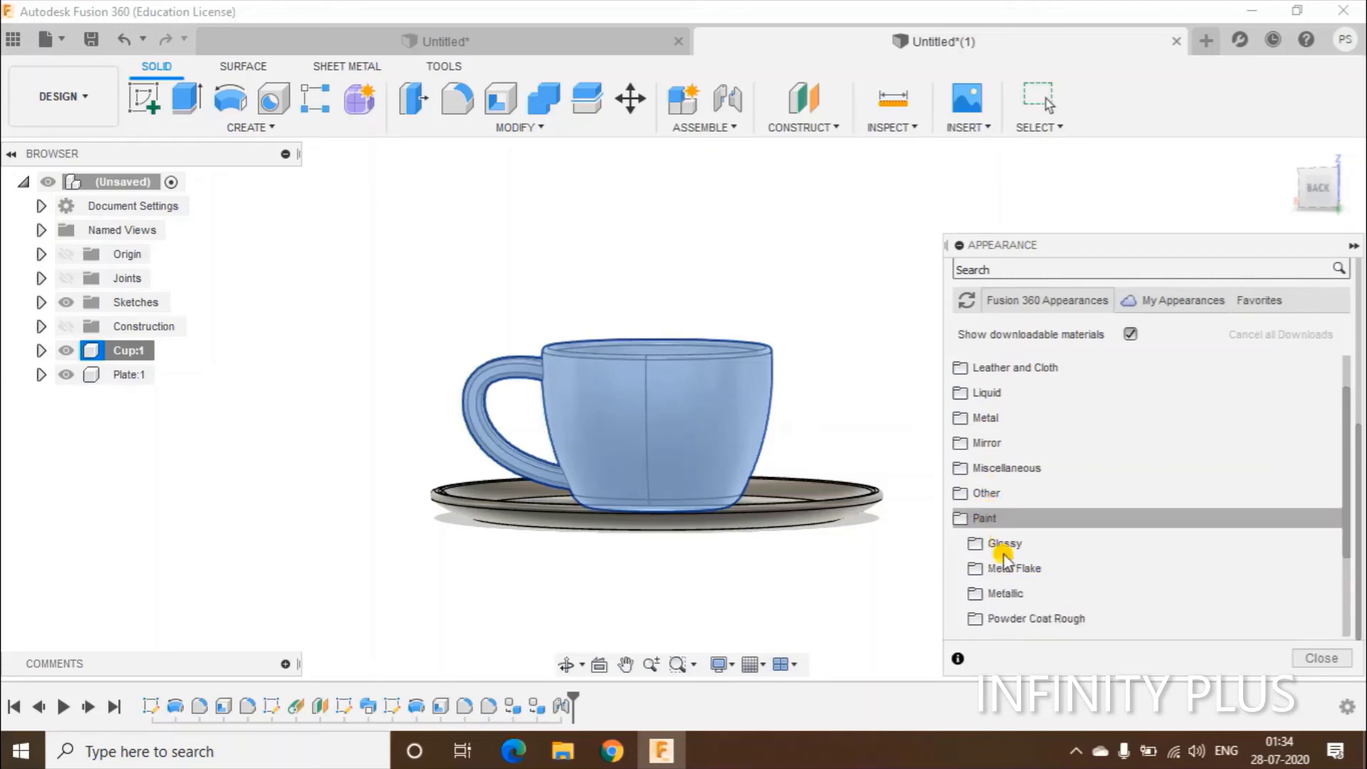
{"action": "scroll", "coordinate": [993, 542], "scroll_direction": "down", "scroll_amount": 1}
{"action": "left_click", "coordinate": [1006, 466]}
{"action": "scroll", "coordinate": [1014, 498], "scroll_direction": "down", "scroll_amount": 3}
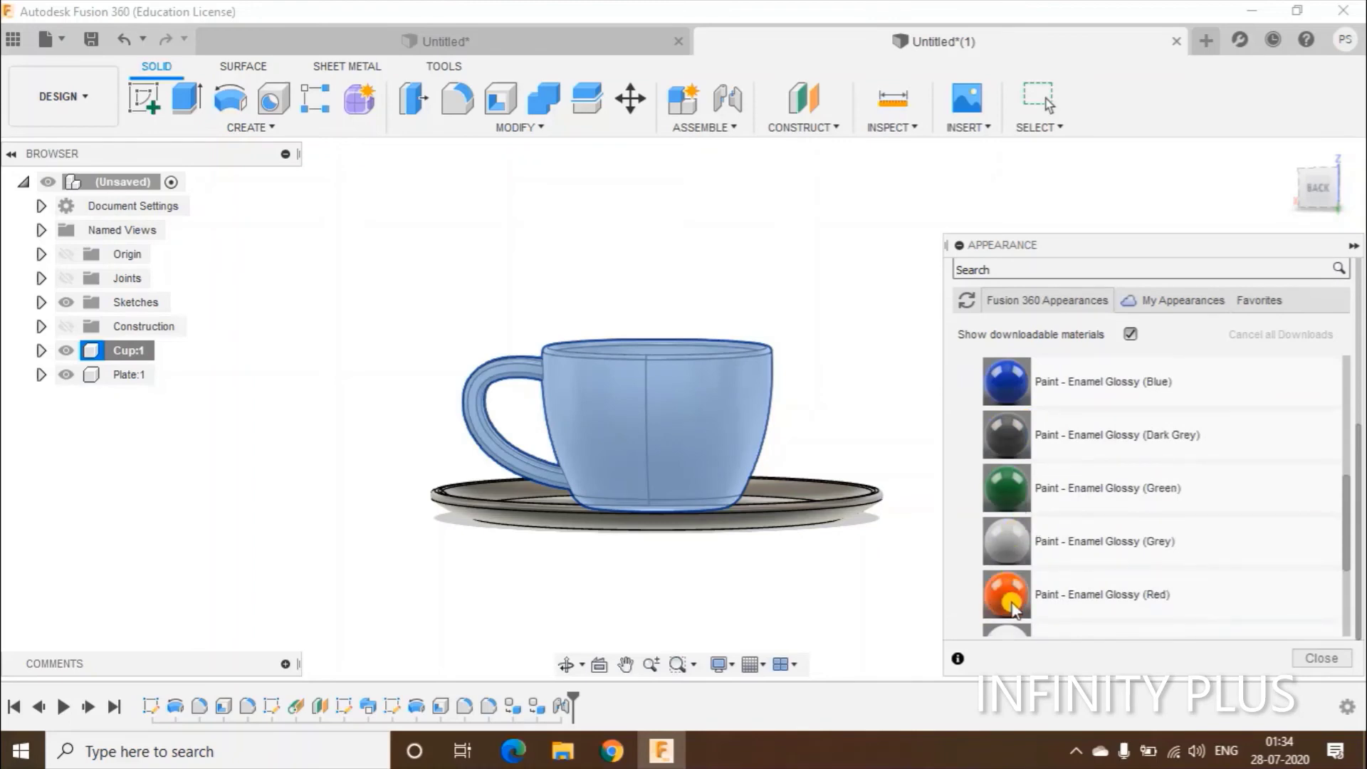
{"action": "left_click_drag", "start_coordinate": [1009, 605], "coordinate": [721, 436]}
{"action": "left_click_drag", "start_coordinate": [1074, 599], "coordinate": [118, 350]}
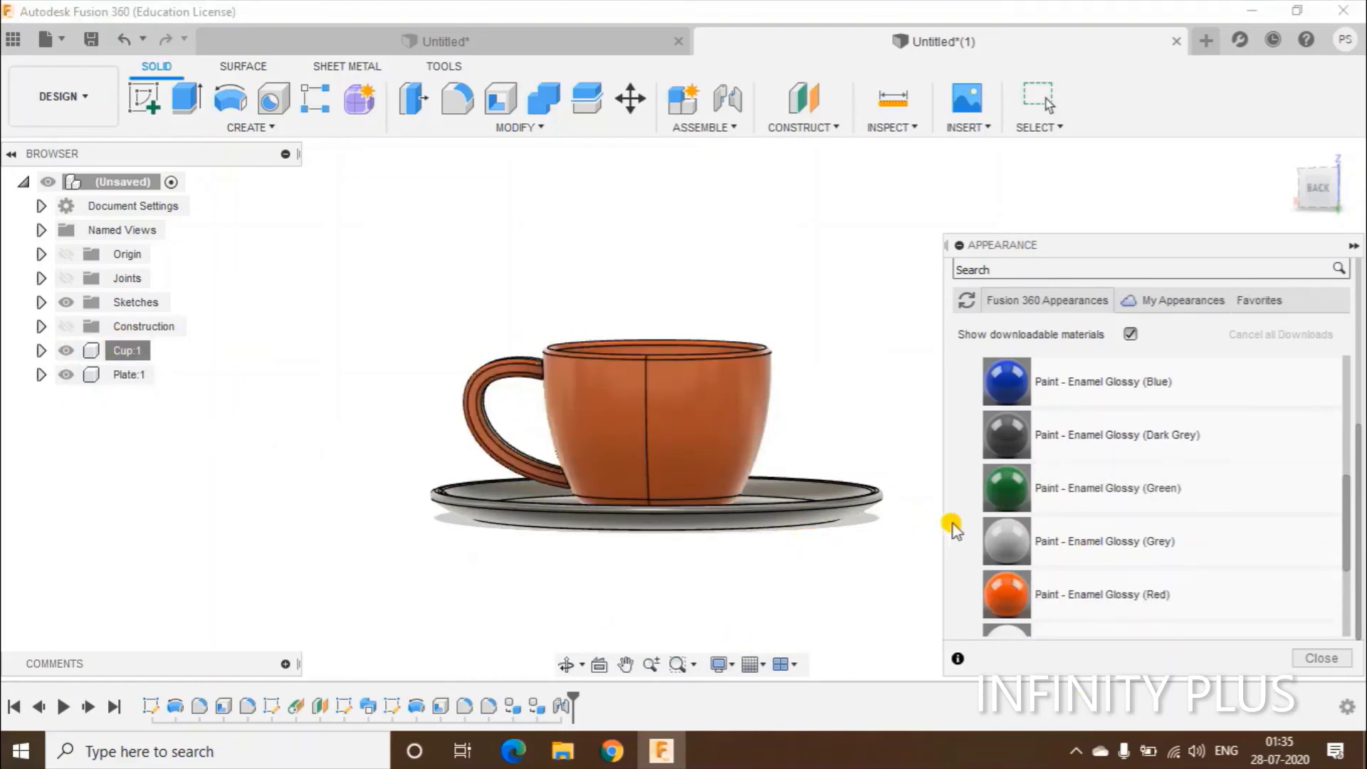
- Apply the Paint - Enamel Glossy (Yellow) appearance to the Plate component and finish the appearance editing
{"action": "scroll", "coordinate": [997, 498], "scroll_direction": "down", "scroll_amount": 3}
{"action": "left_click_drag", "start_coordinate": [1006, 541], "coordinate": [113, 375]}
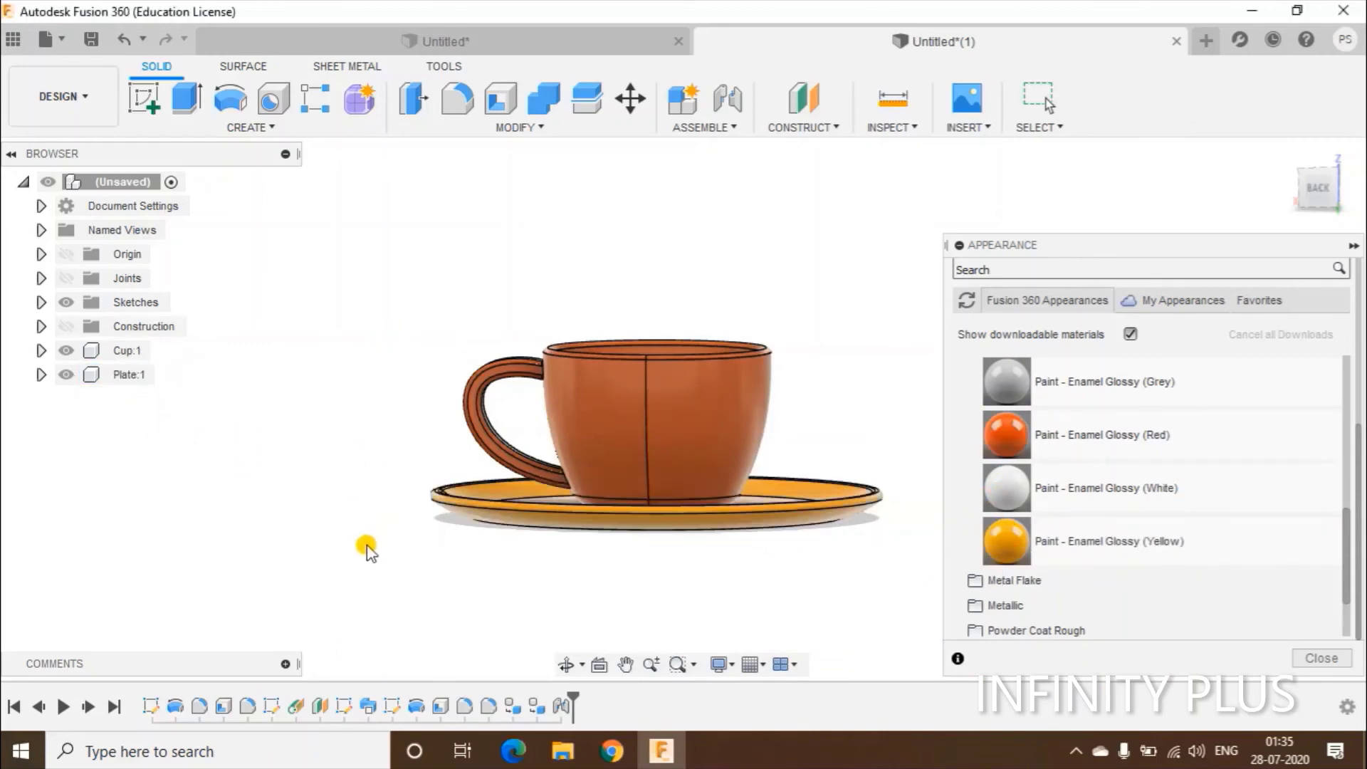
{"action": "middle_click_drag", "start_coordinate": [366, 549], "coordinate": [251, 546], "text": "shift"}
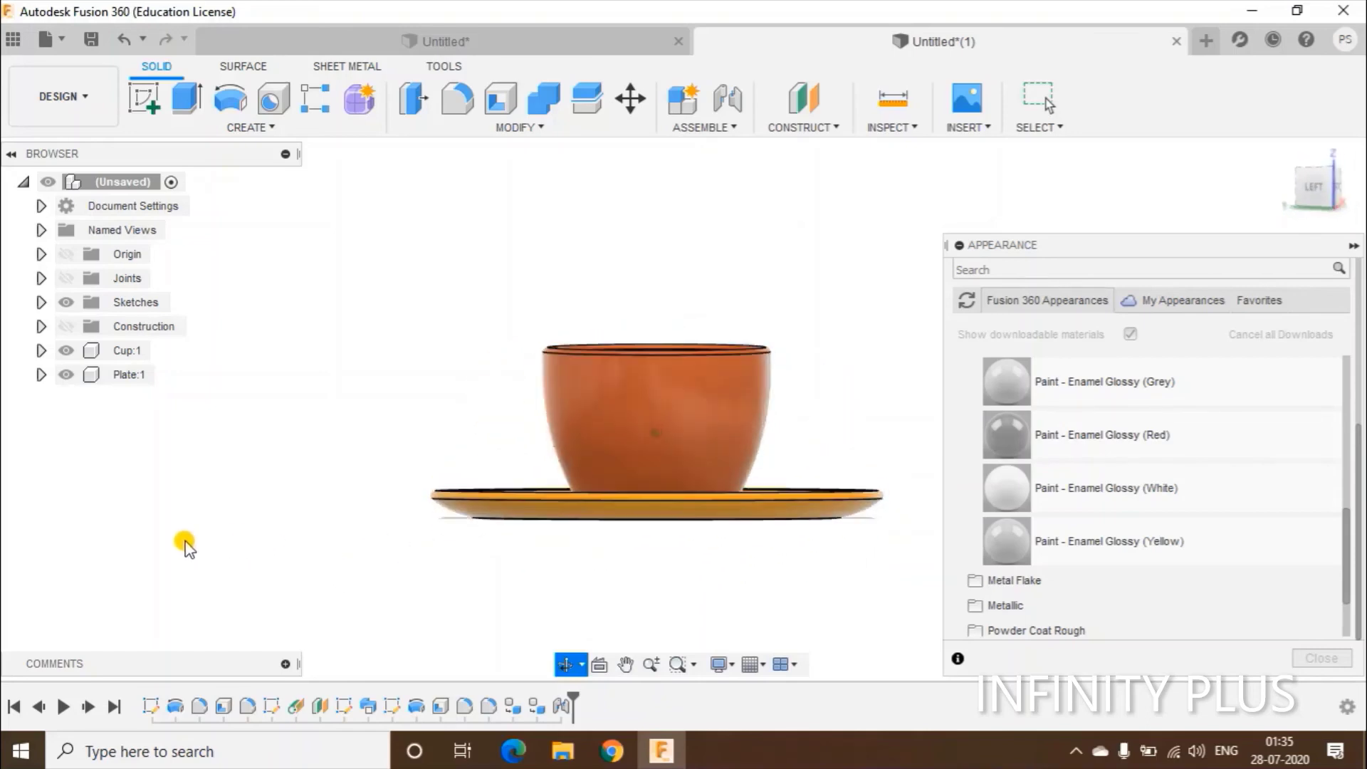
{"action": "left_click", "coordinate": [1323, 659]}
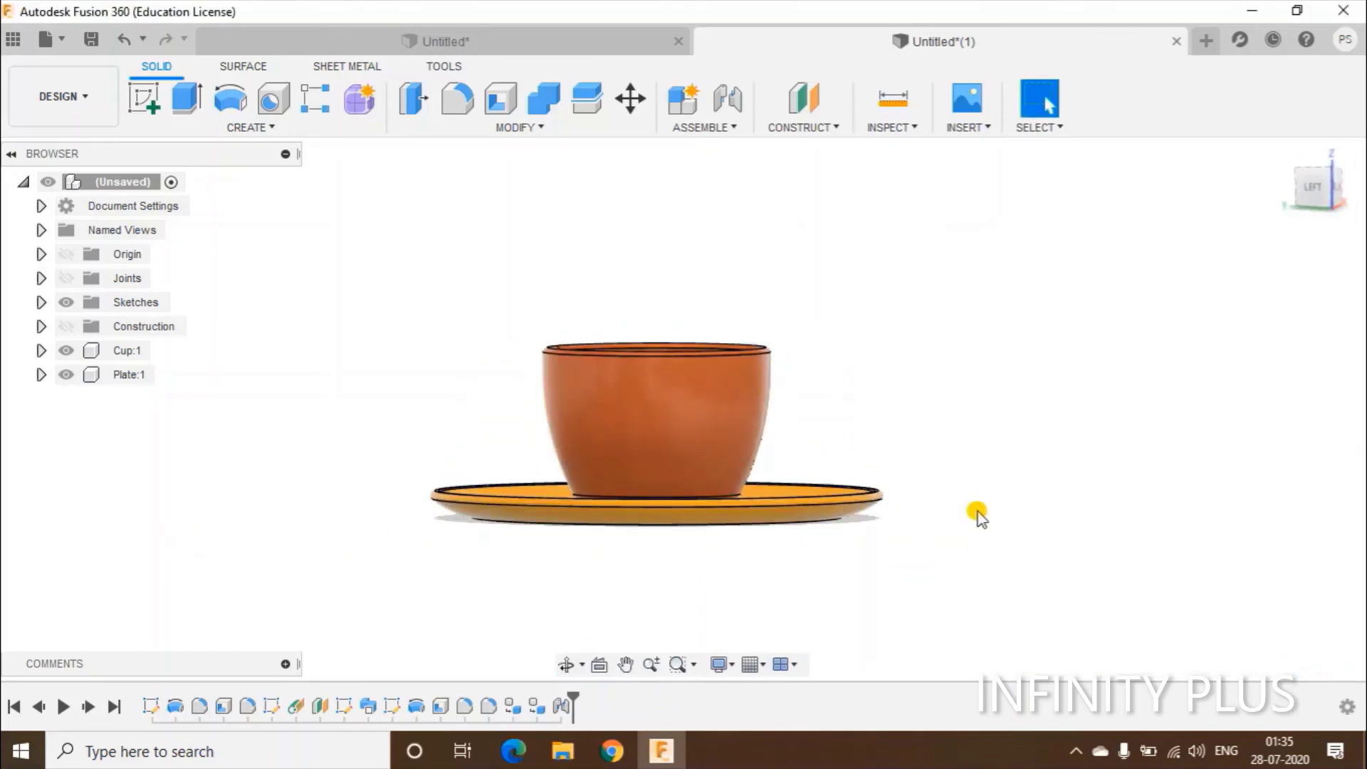
- Push back the handle's end faces that protrude through the wall inside the cup
{"action": "middle_click_drag", "start_coordinate": [976, 512], "coordinate": [1012, 516], "text": "shift"}
{"action": "scroll", "coordinate": [829, 441], "scroll_direction": "up", "scroll_amount": 5}
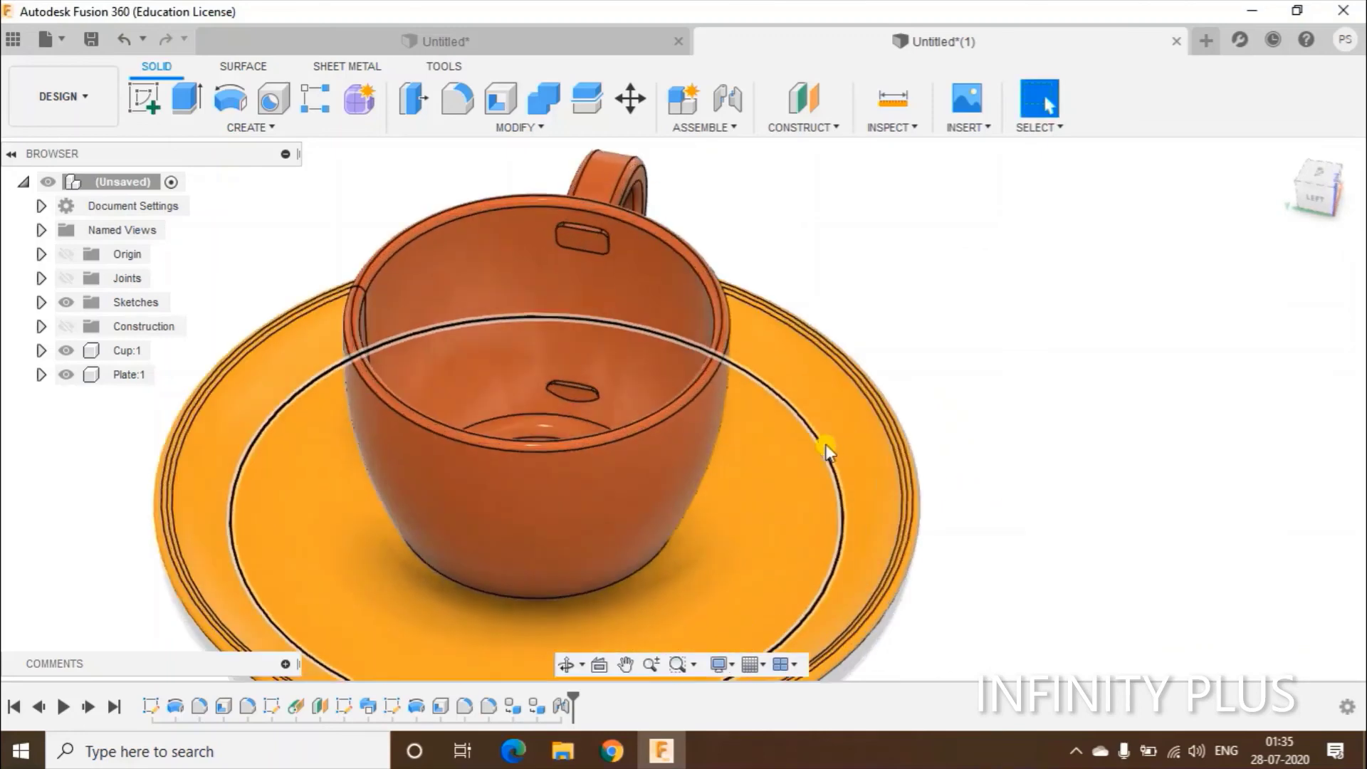
{"action": "middle_click_drag", "start_coordinate": [790, 479], "coordinate": [890, 574]}
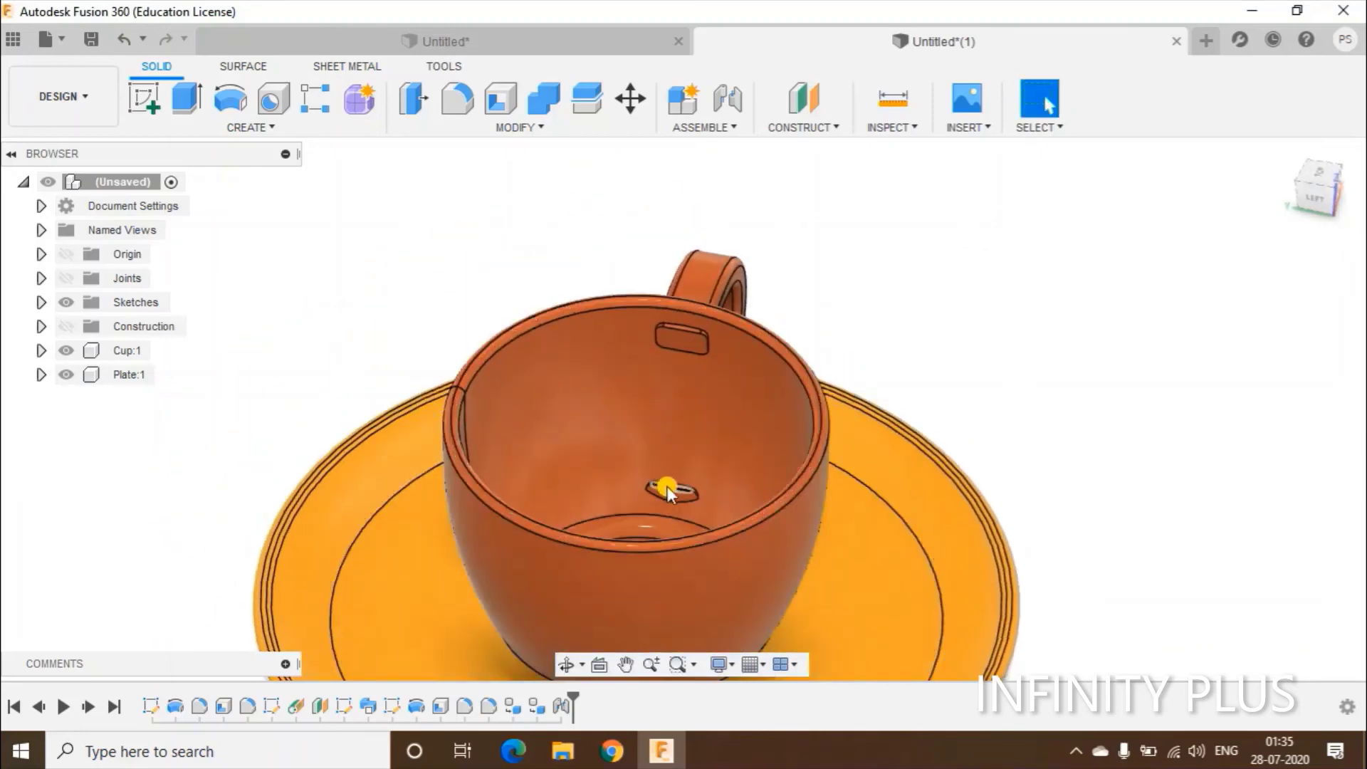
{"action": "scroll", "coordinate": [668, 485], "scroll_direction": "up", "scroll_amount": 5}
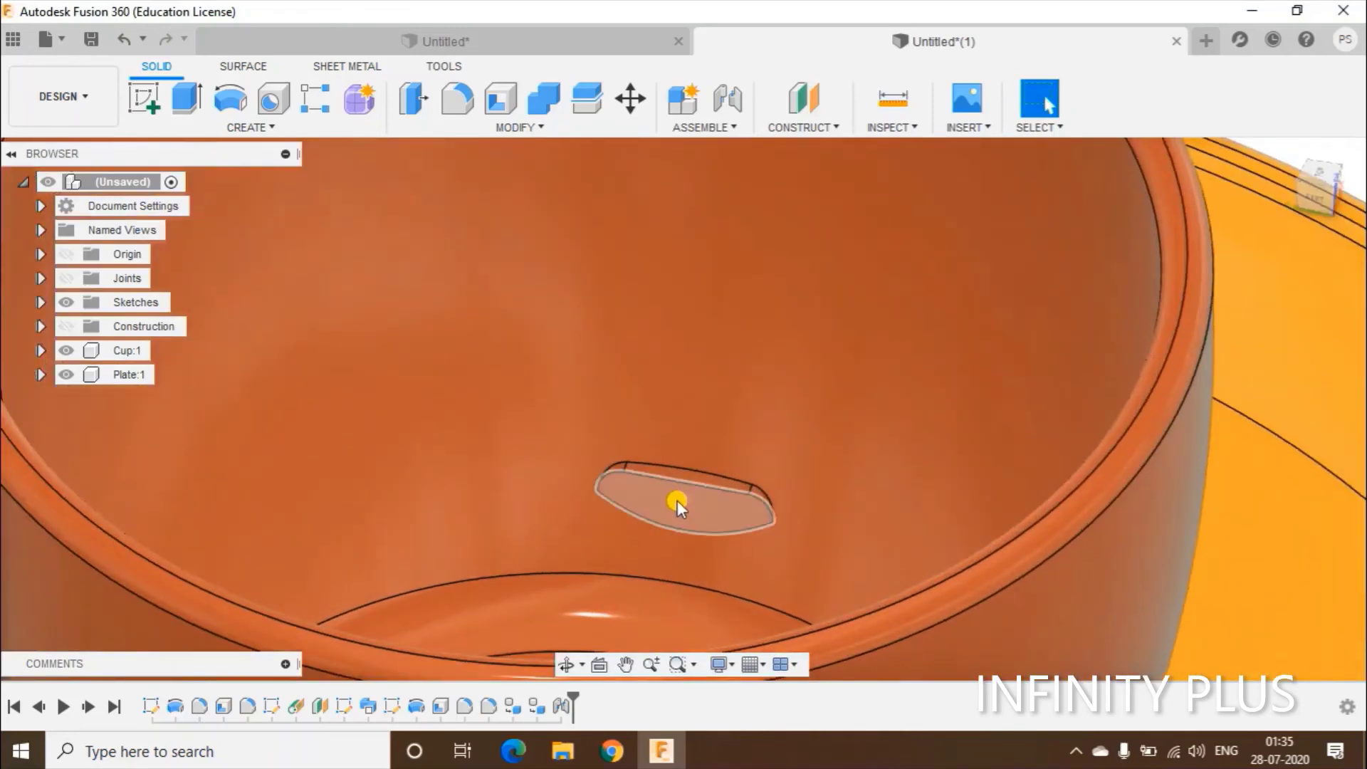
{"action": "left_click", "coordinate": [677, 500]}
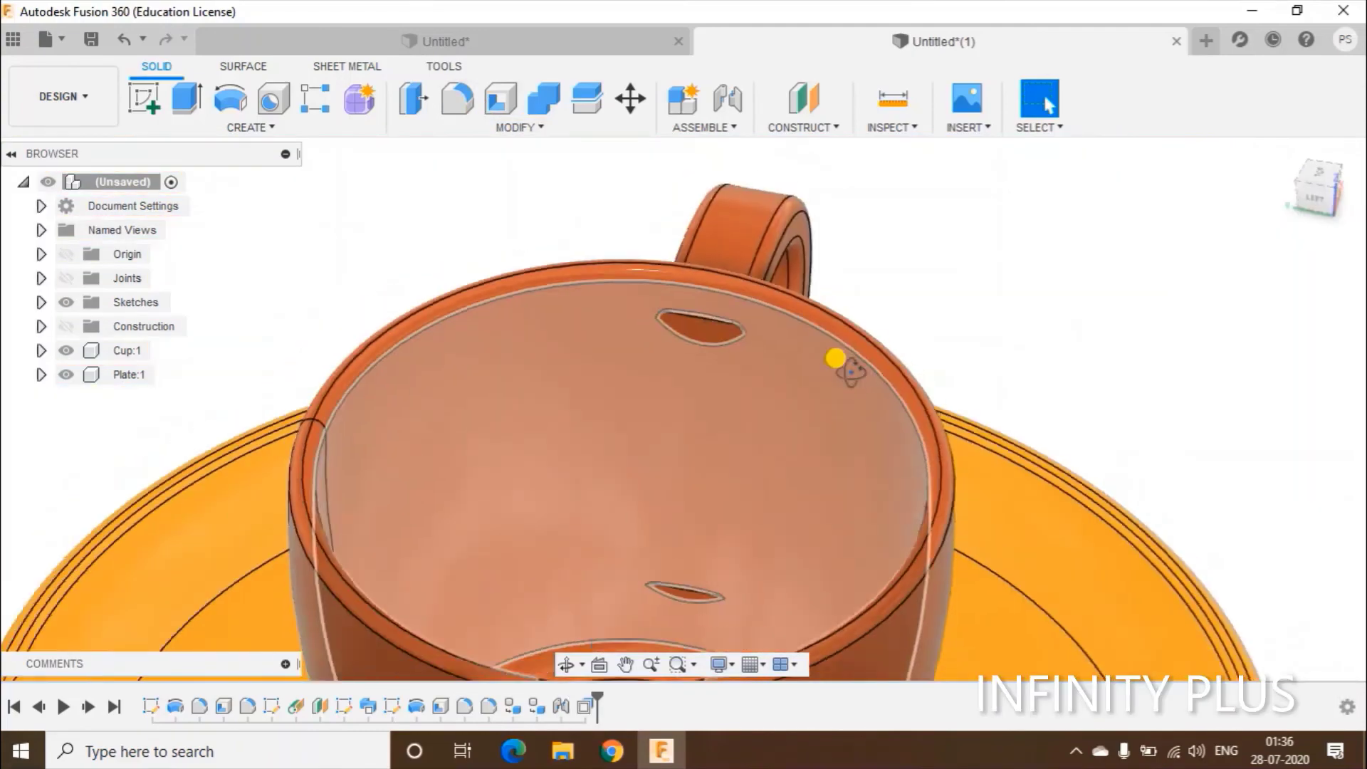
- Delete the remaining lower and upper handle end faces from the cup's inner wall
{"action": "middle_click_drag", "start_coordinate": [835, 357], "coordinate": [852, 399], "text": "shift"}
{"action": "scroll", "coordinate": [682, 513], "scroll_direction": "up", "scroll_amount": 10}
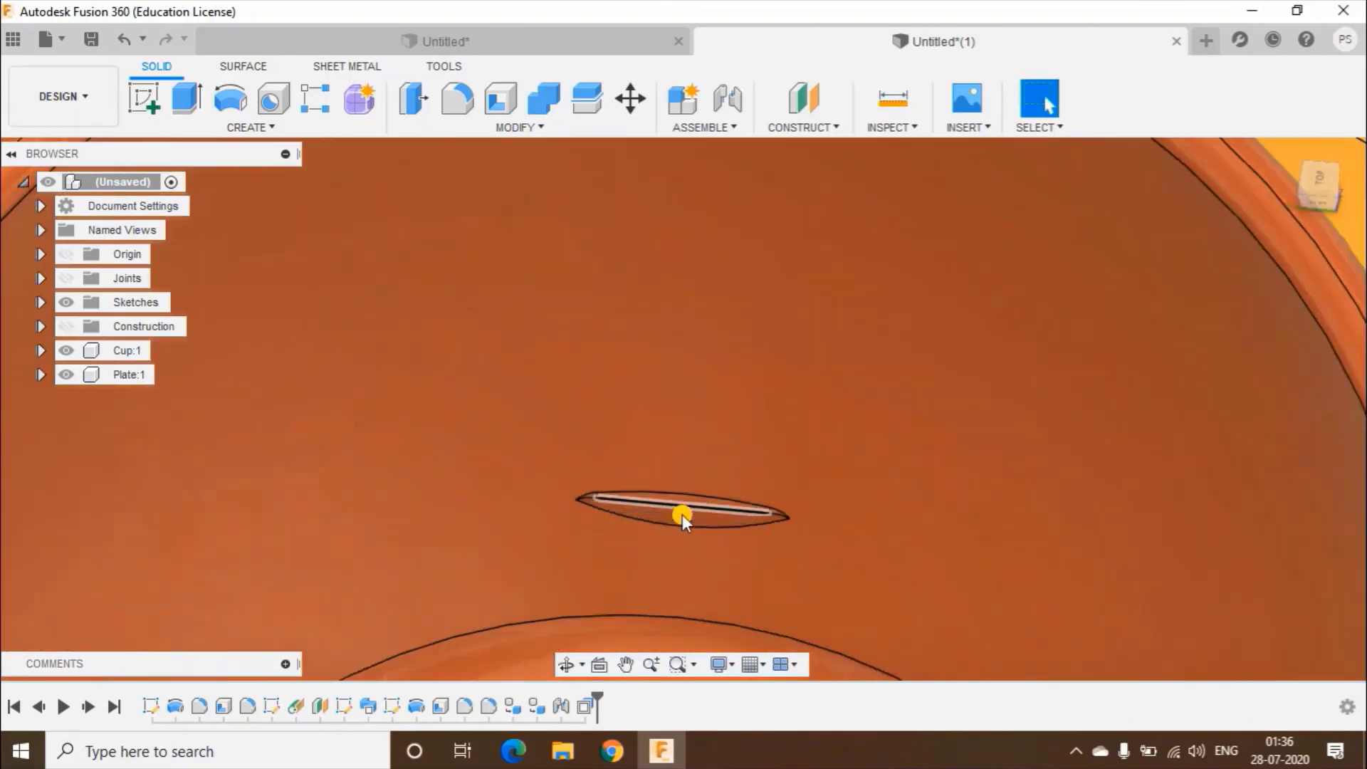
{"action": "left_click", "coordinate": [687, 521]}
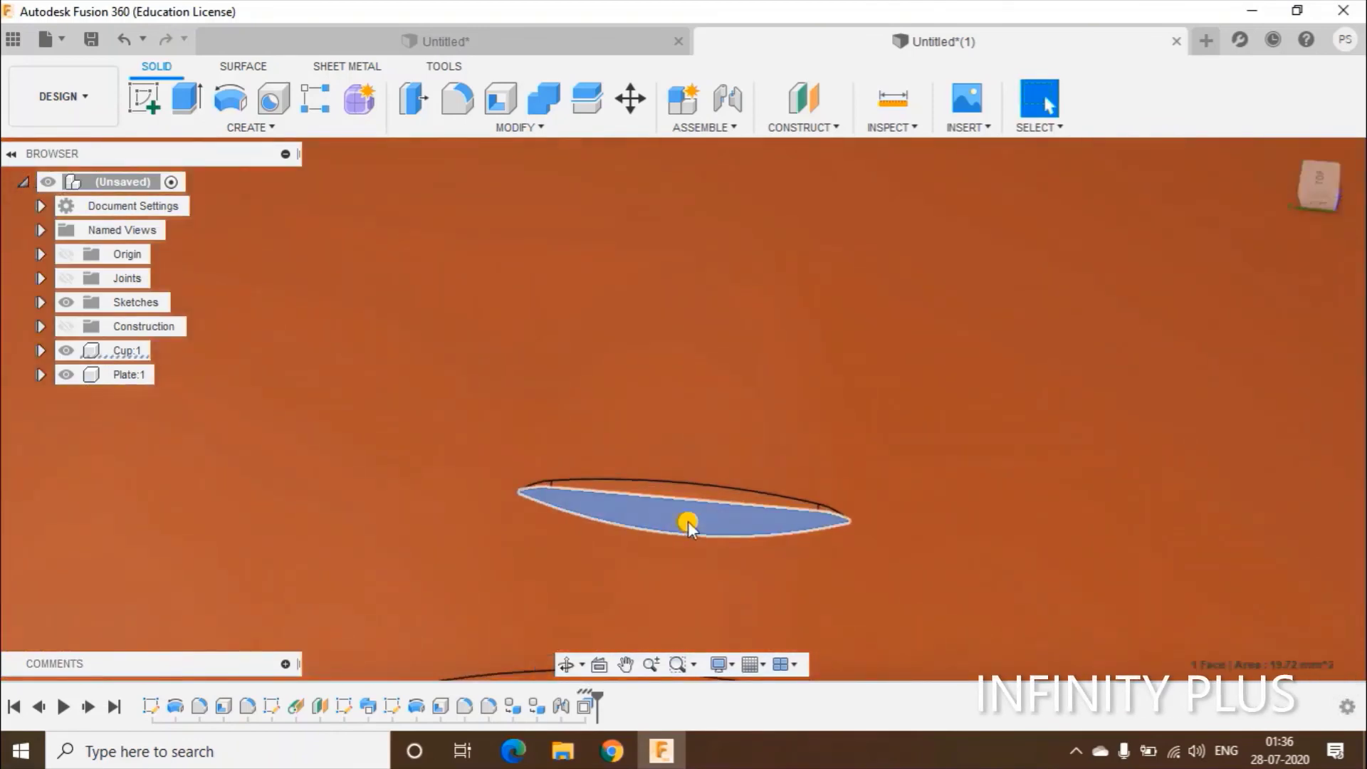
{"action": "key", "text": "Delete"}
{"action": "scroll", "coordinate": [709, 518], "scroll_direction": "down", "scroll_amount": 8}
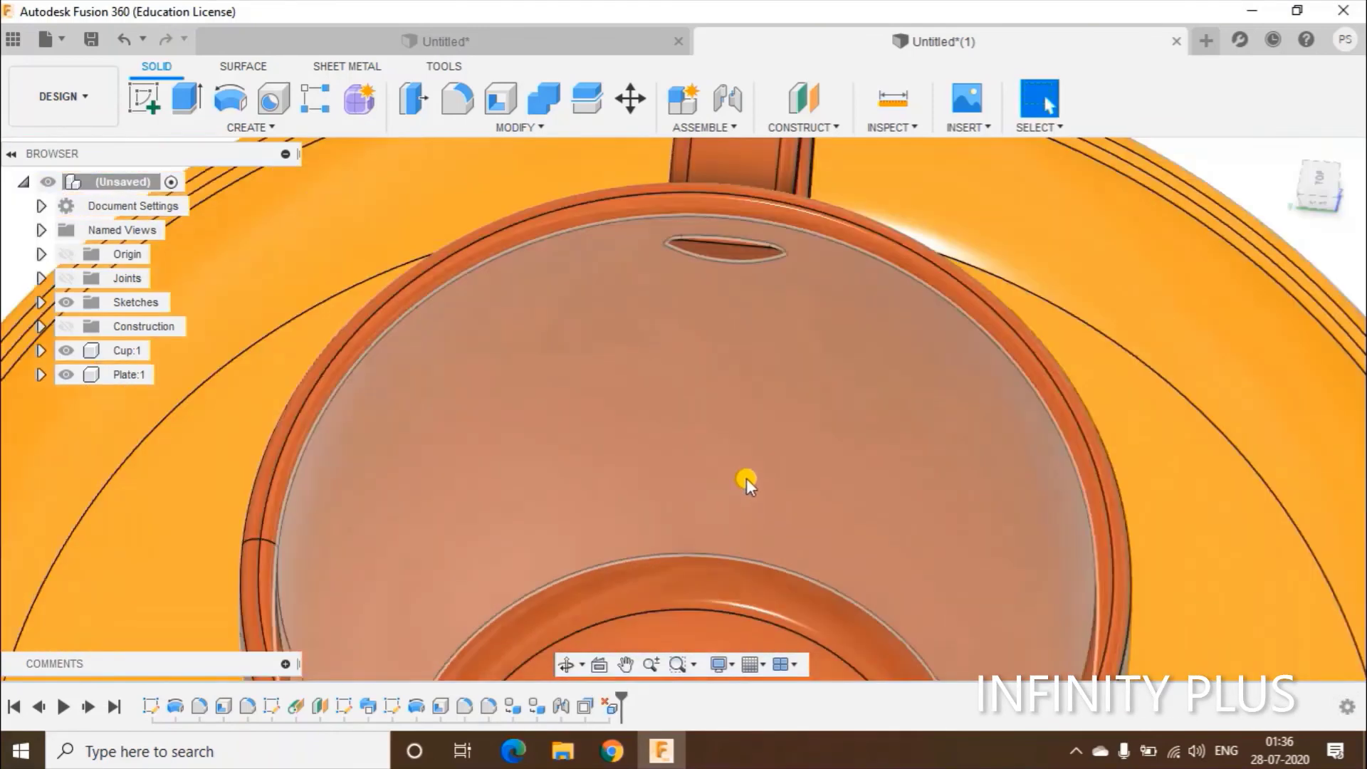
{"action": "scroll", "coordinate": [728, 361], "scroll_direction": "up", "scroll_amount": 5}
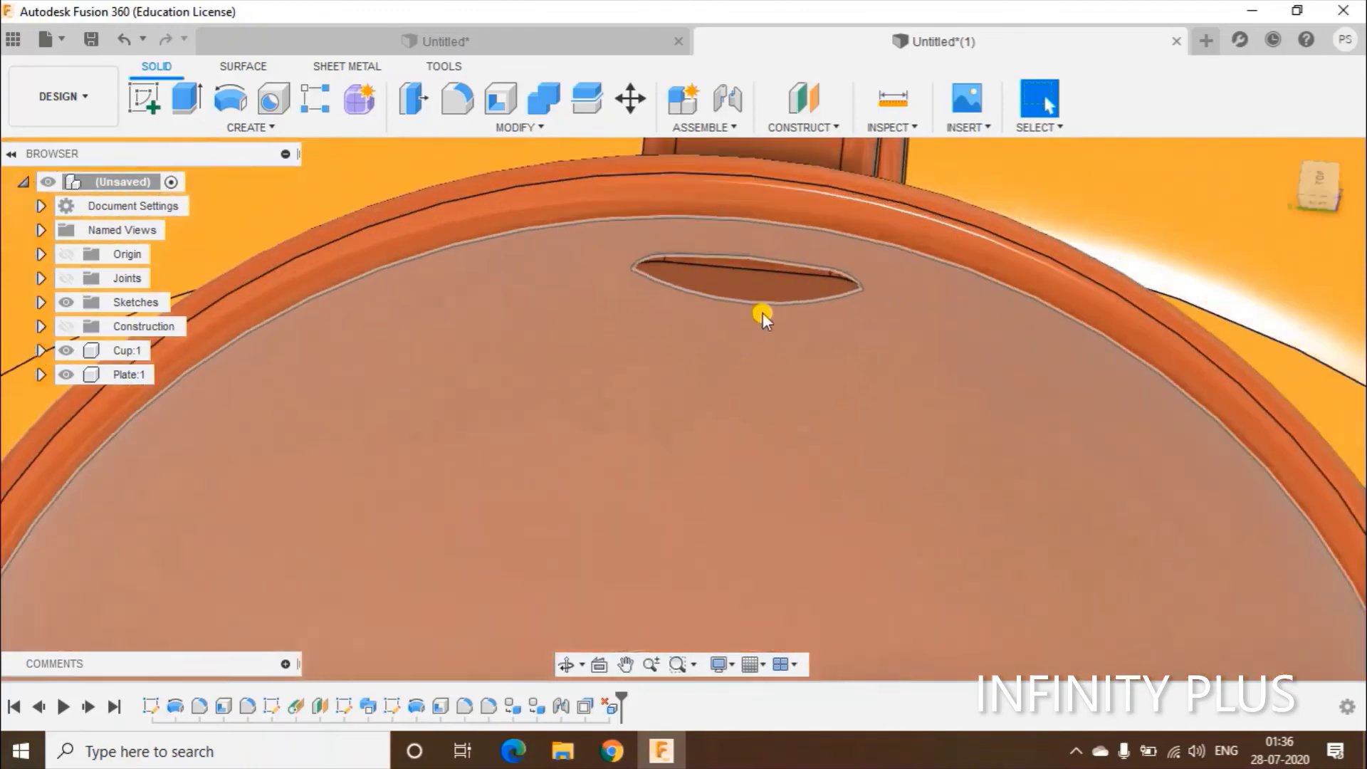
{"action": "left_click", "coordinate": [752, 292]}
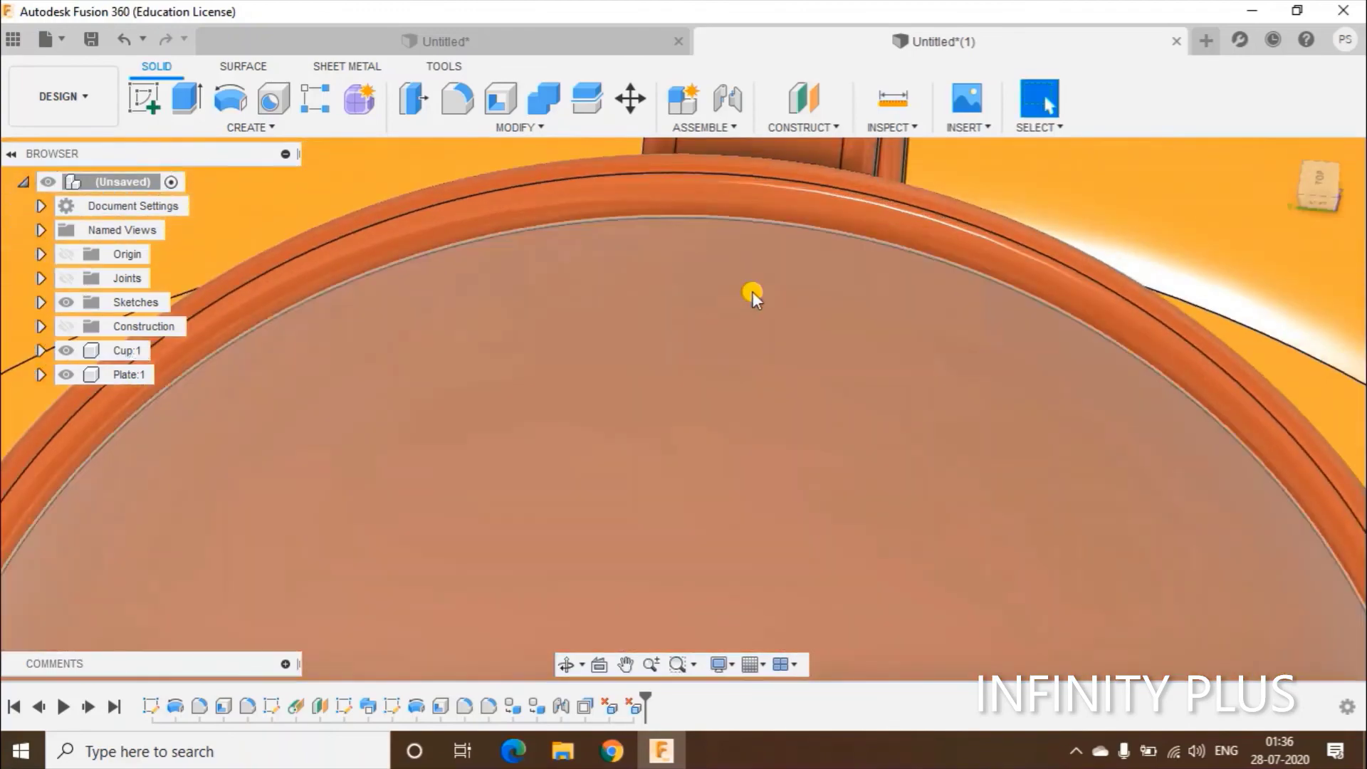
- Fillet the edges where the handle's upper end meets the cup's outer wall with a 2 mm radius
{"action": "scroll", "coordinate": [792, 261], "scroll_direction": "down", "scroll_amount": 8}
{"action": "middle_click_drag", "start_coordinate": [1011, 378], "coordinate": [581, 519], "text": "shift"}
{"action": "scroll", "coordinate": [795, 485], "scroll_direction": "up", "scroll_amount": 4}
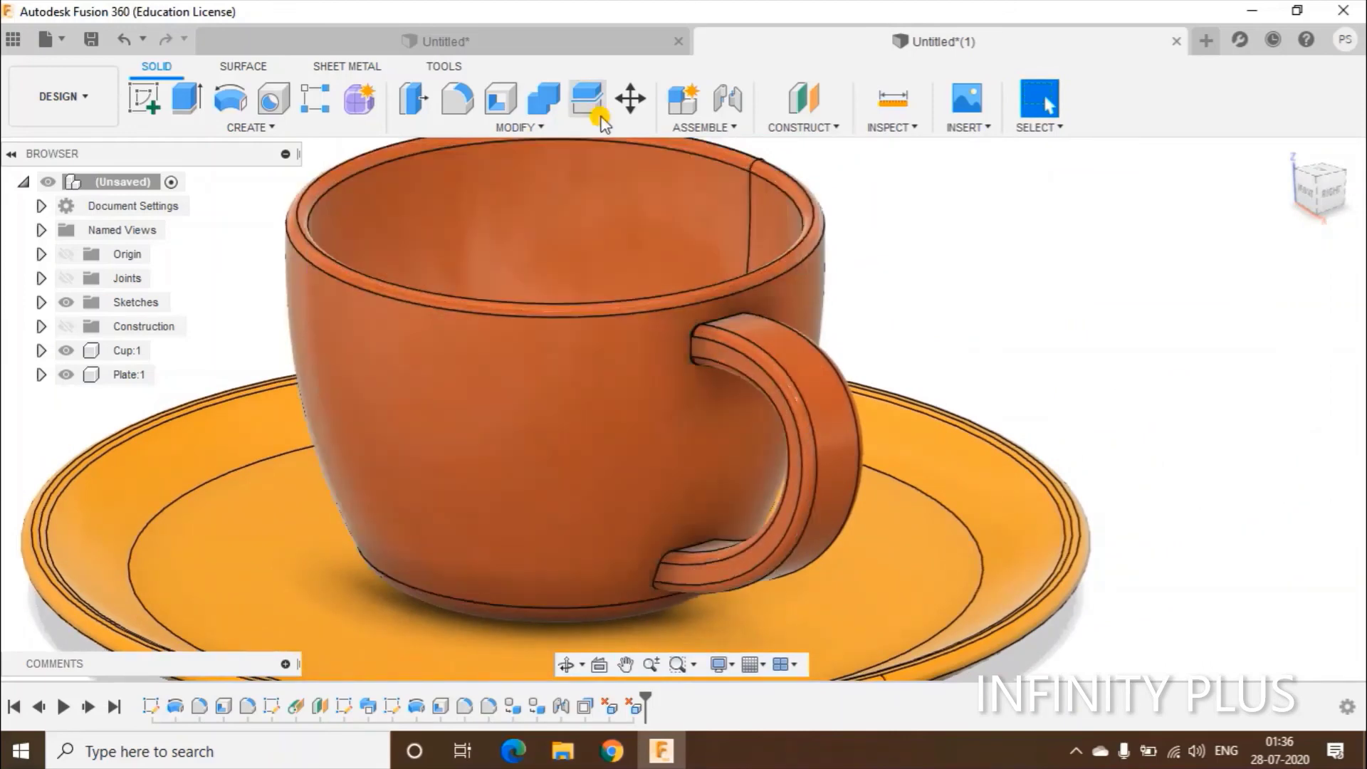
{"action": "left_click", "coordinate": [457, 98]}
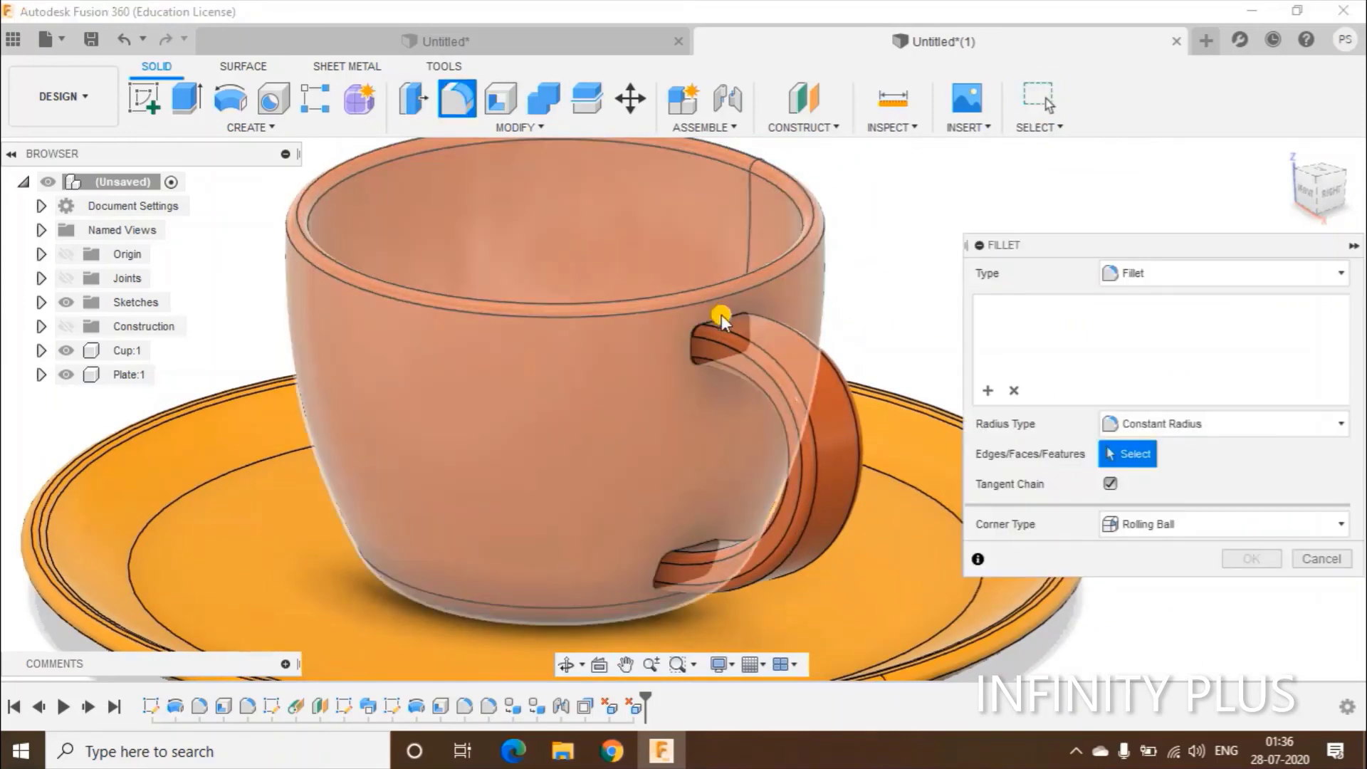
{"action": "left_click", "coordinate": [721, 318]}
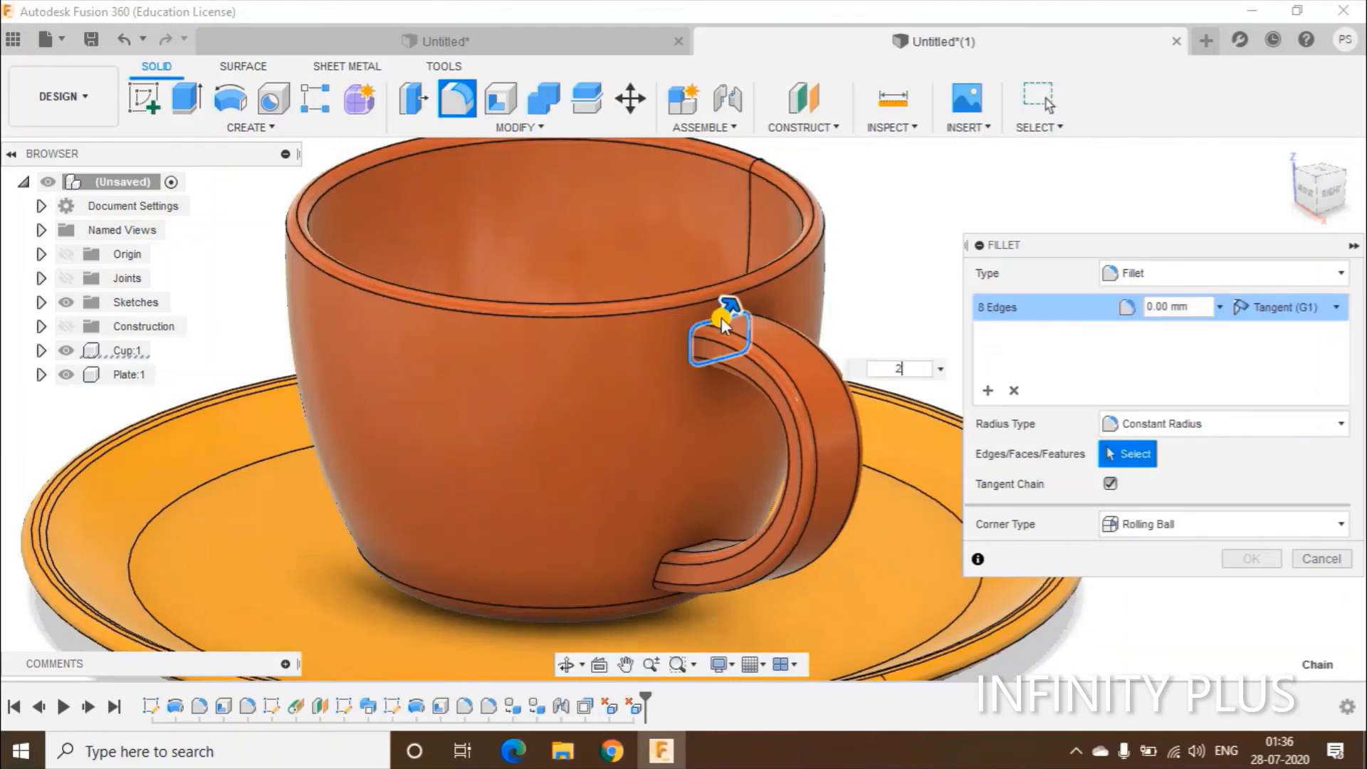
{"action": "type", "text": "2"}
{"action": "left_click", "coordinate": [1232, 561]}
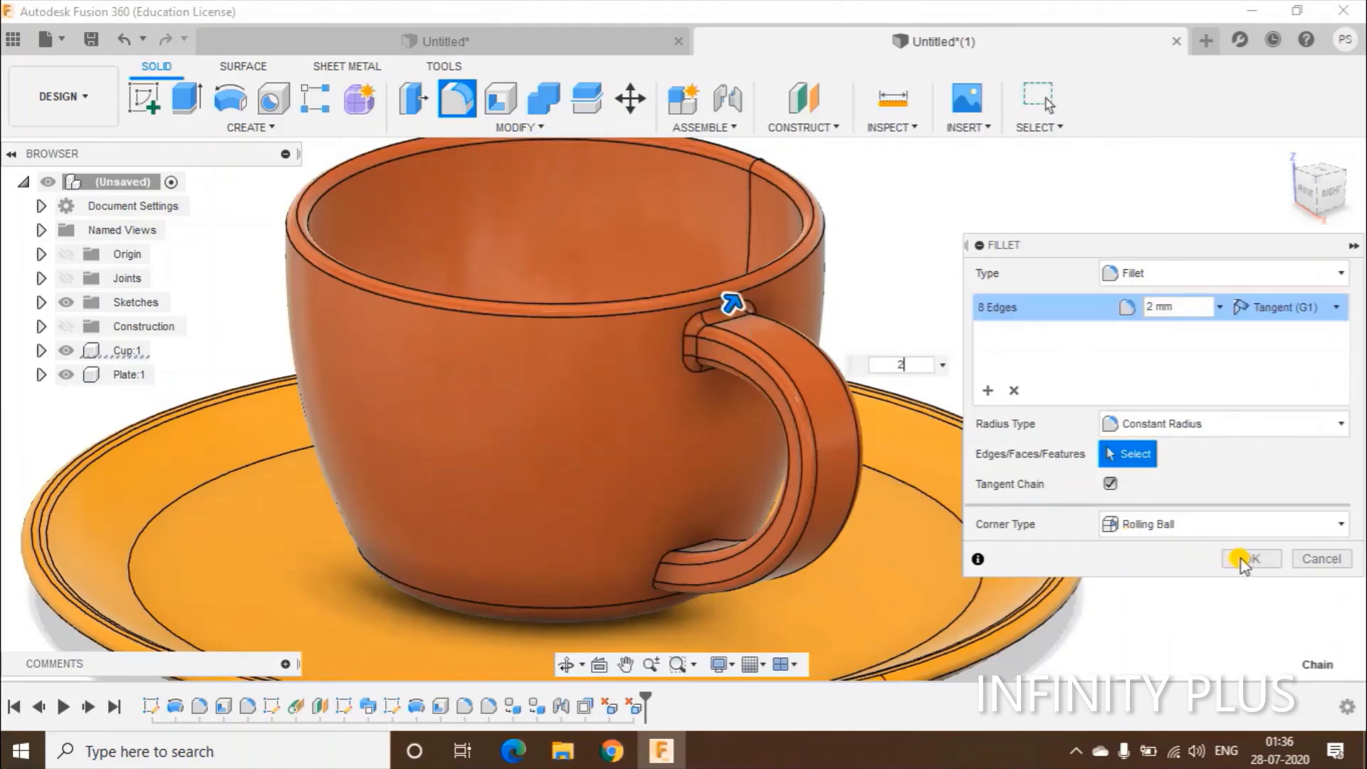
{"action": "scroll", "coordinate": [660, 562], "scroll_direction": "up", "scroll_amount": 3}
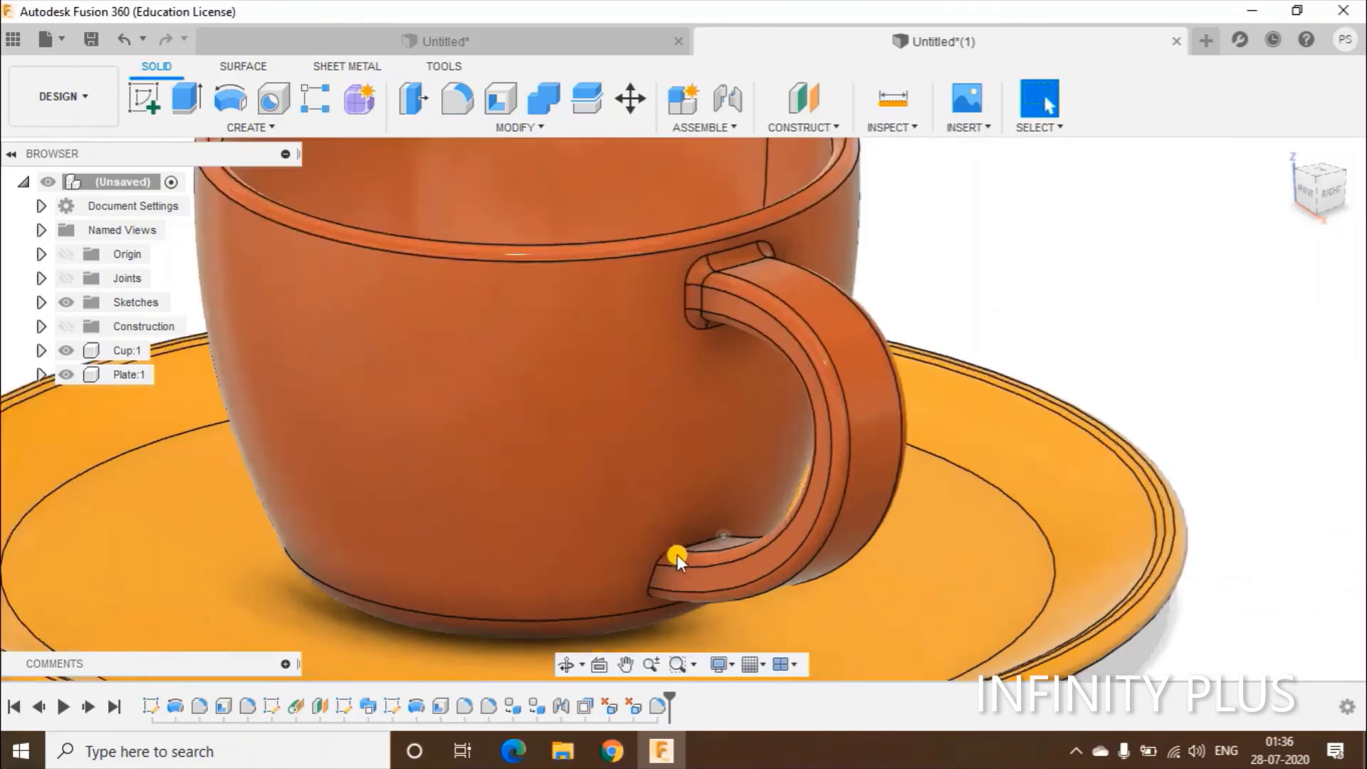
- Fillet the edges where the handle's lower end meets the cup's outer wall with a 2 mm radius
{"action": "scroll", "coordinate": [677, 554], "scroll_direction": "up", "scroll_amount": 3}
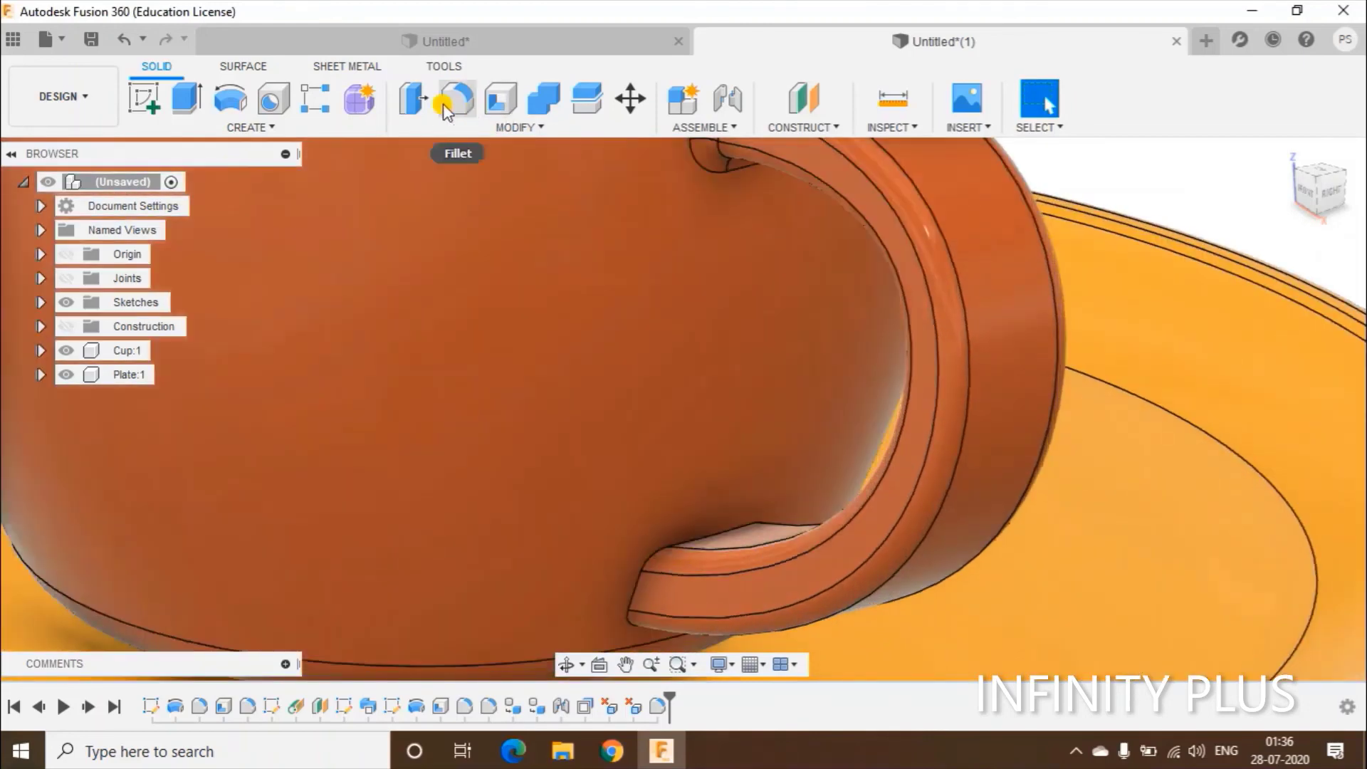
{"action": "left_click", "coordinate": [445, 107]}
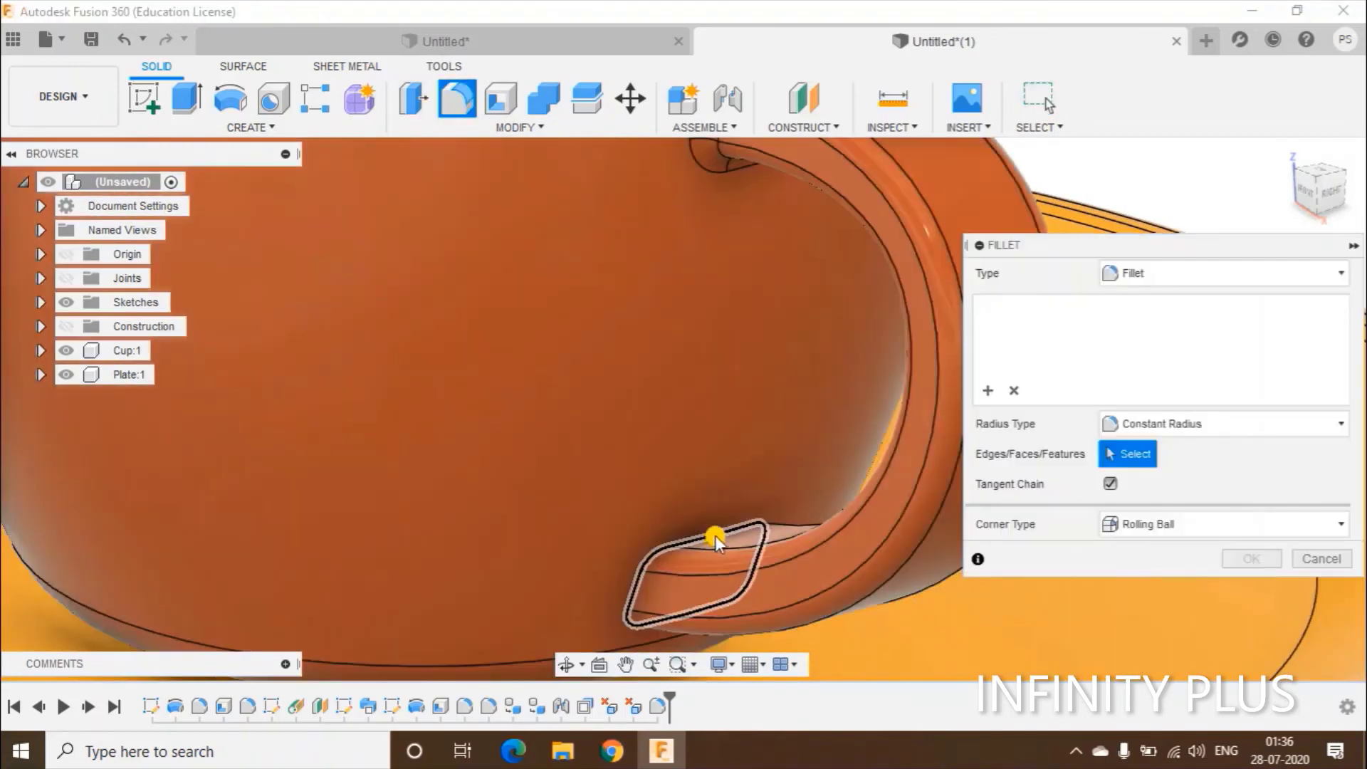
{"action": "left_click", "coordinate": [714, 531]}
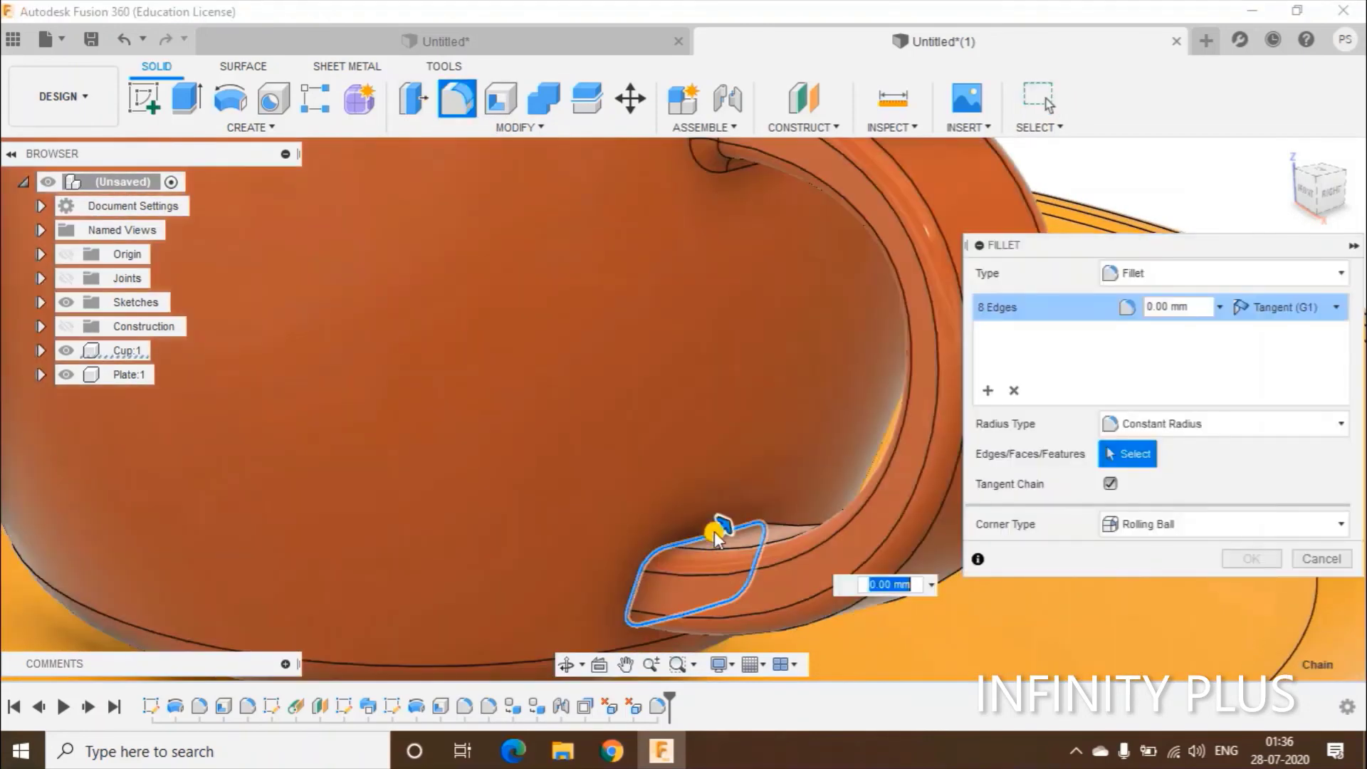
{"action": "type", "text": "2"}
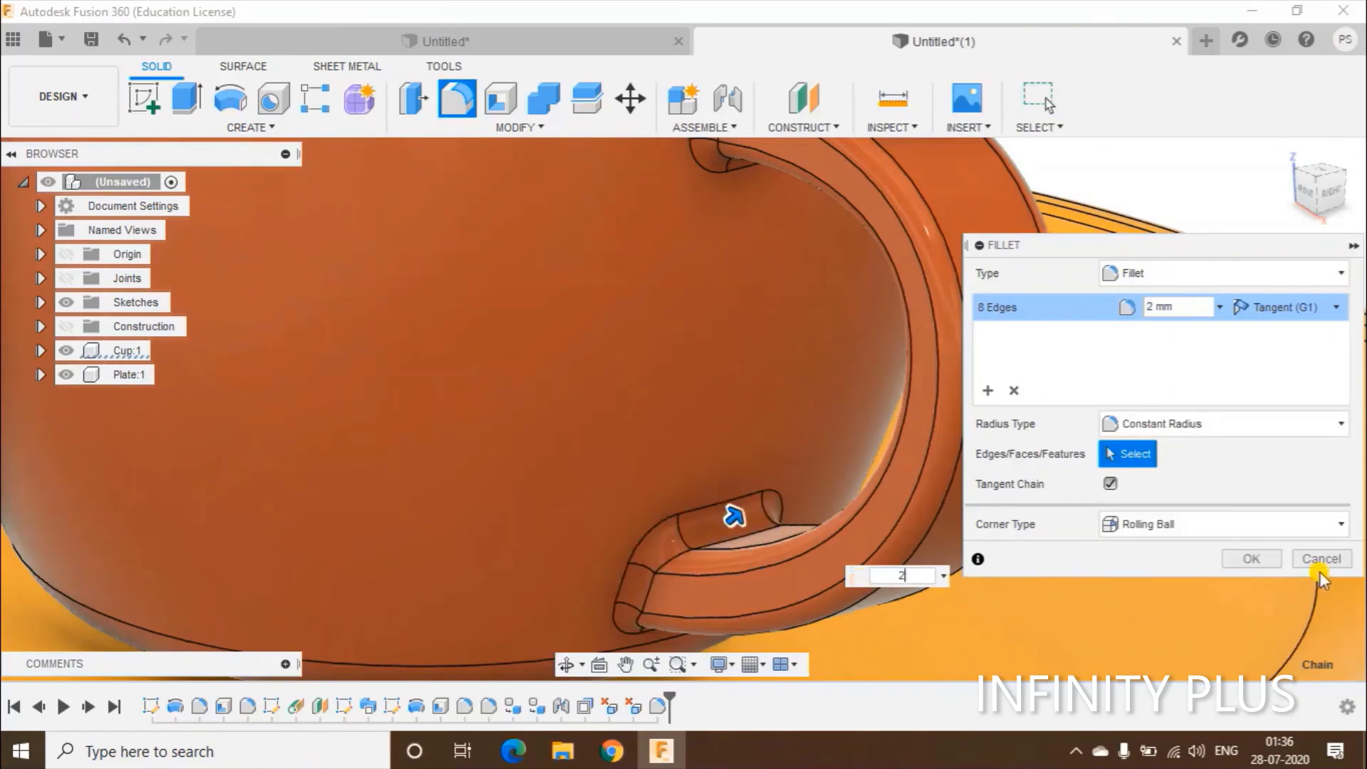
{"action": "left_click", "coordinate": [1318, 564]}
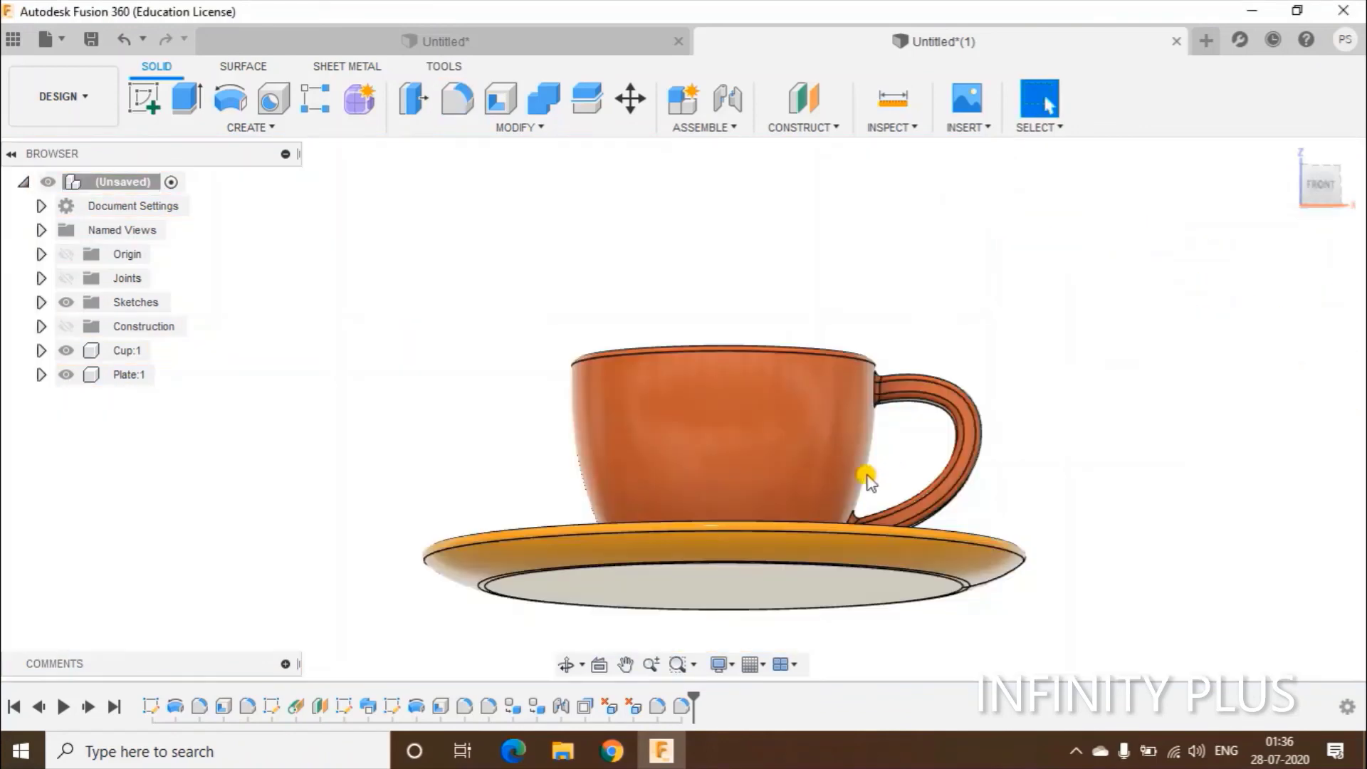
{"action": "middle_click_drag", "start_coordinate": [866, 475], "coordinate": [847, 420]}
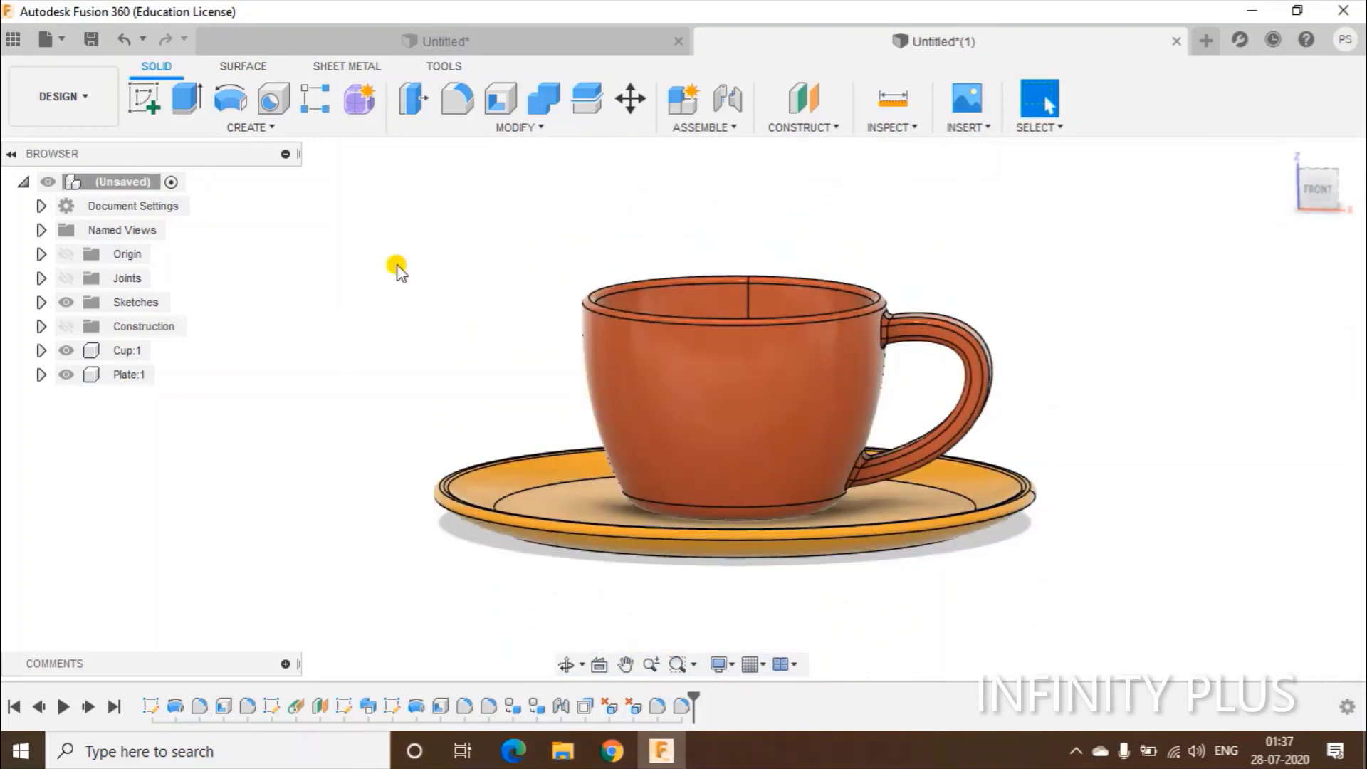